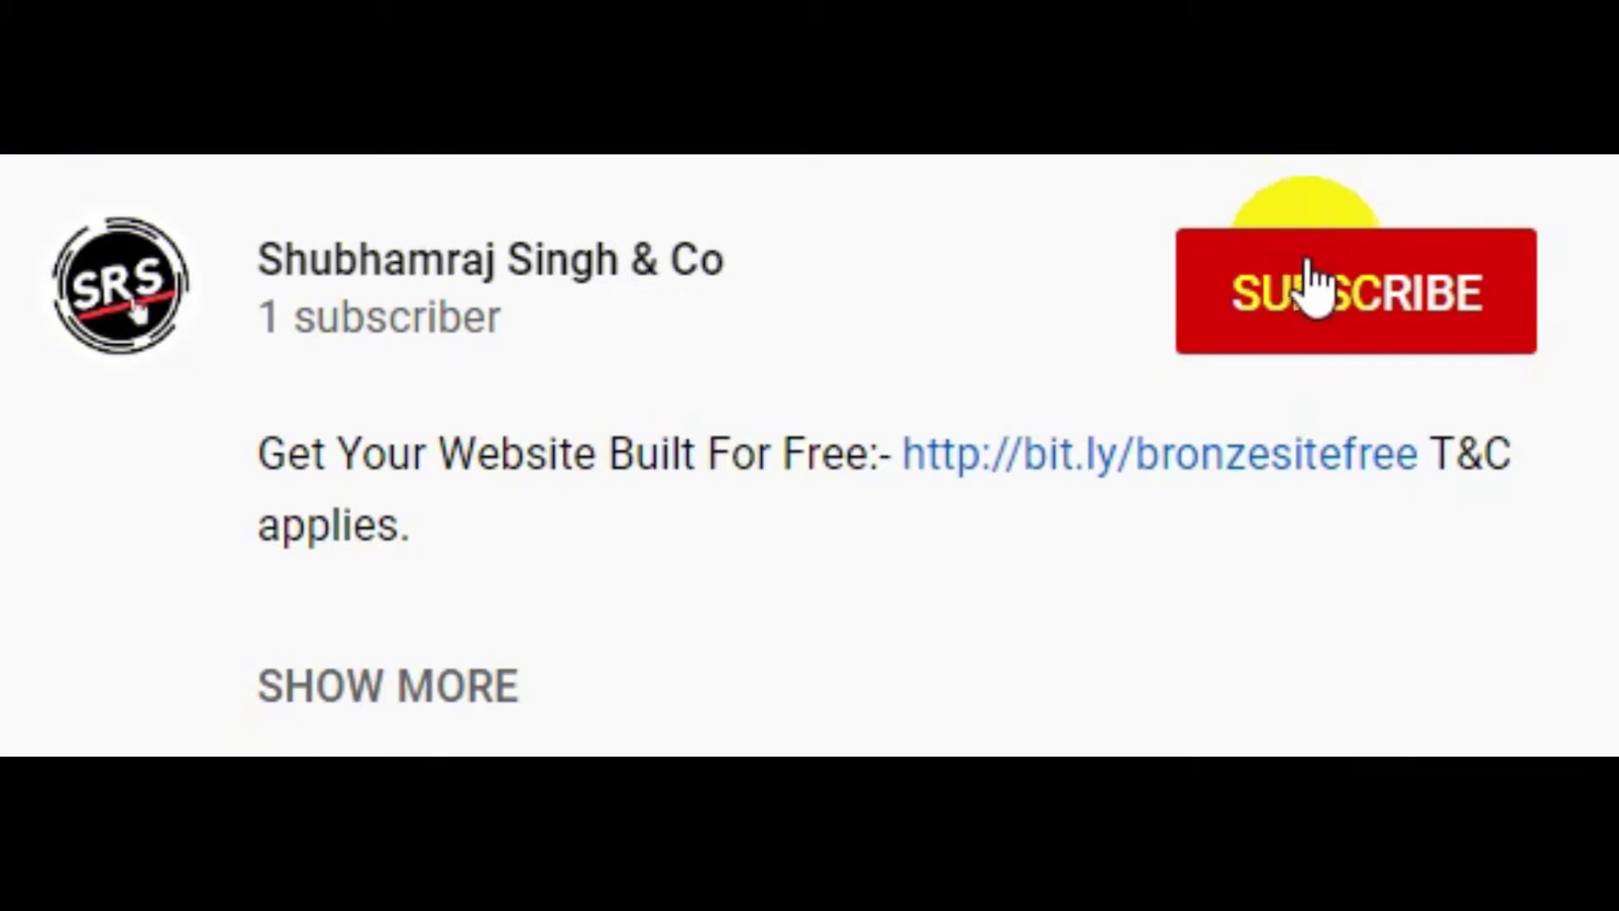
# Subscribe to the YouTube channel and set its notification bell to All.
pyautogui.click(1303, 305)
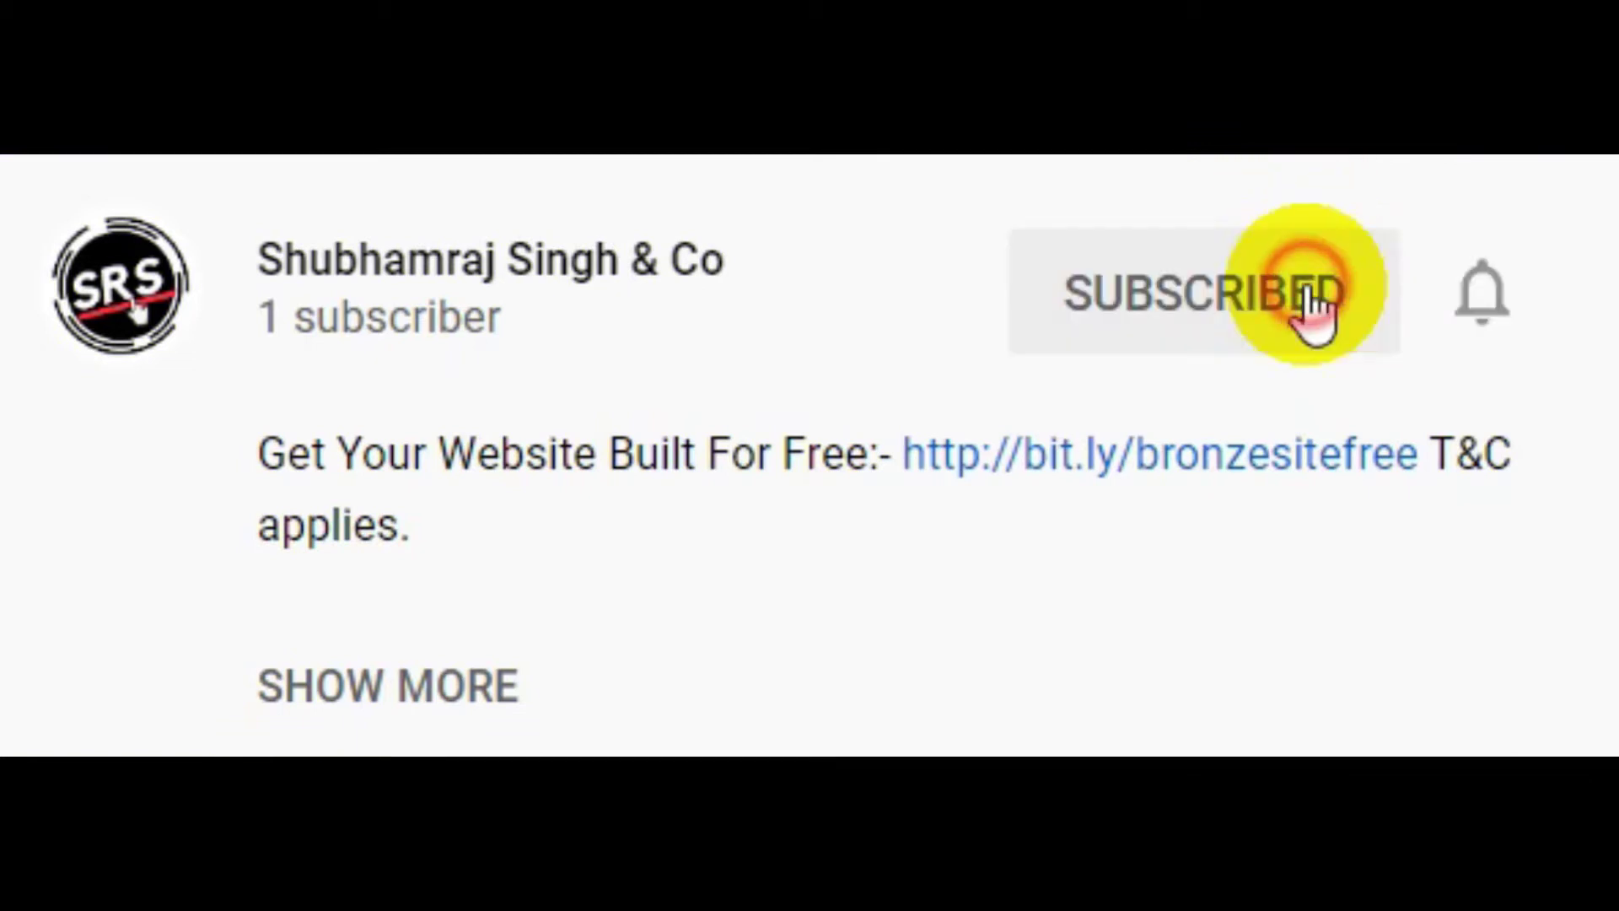
pyautogui.click(1482, 329)
pyautogui.click(1446, 456)
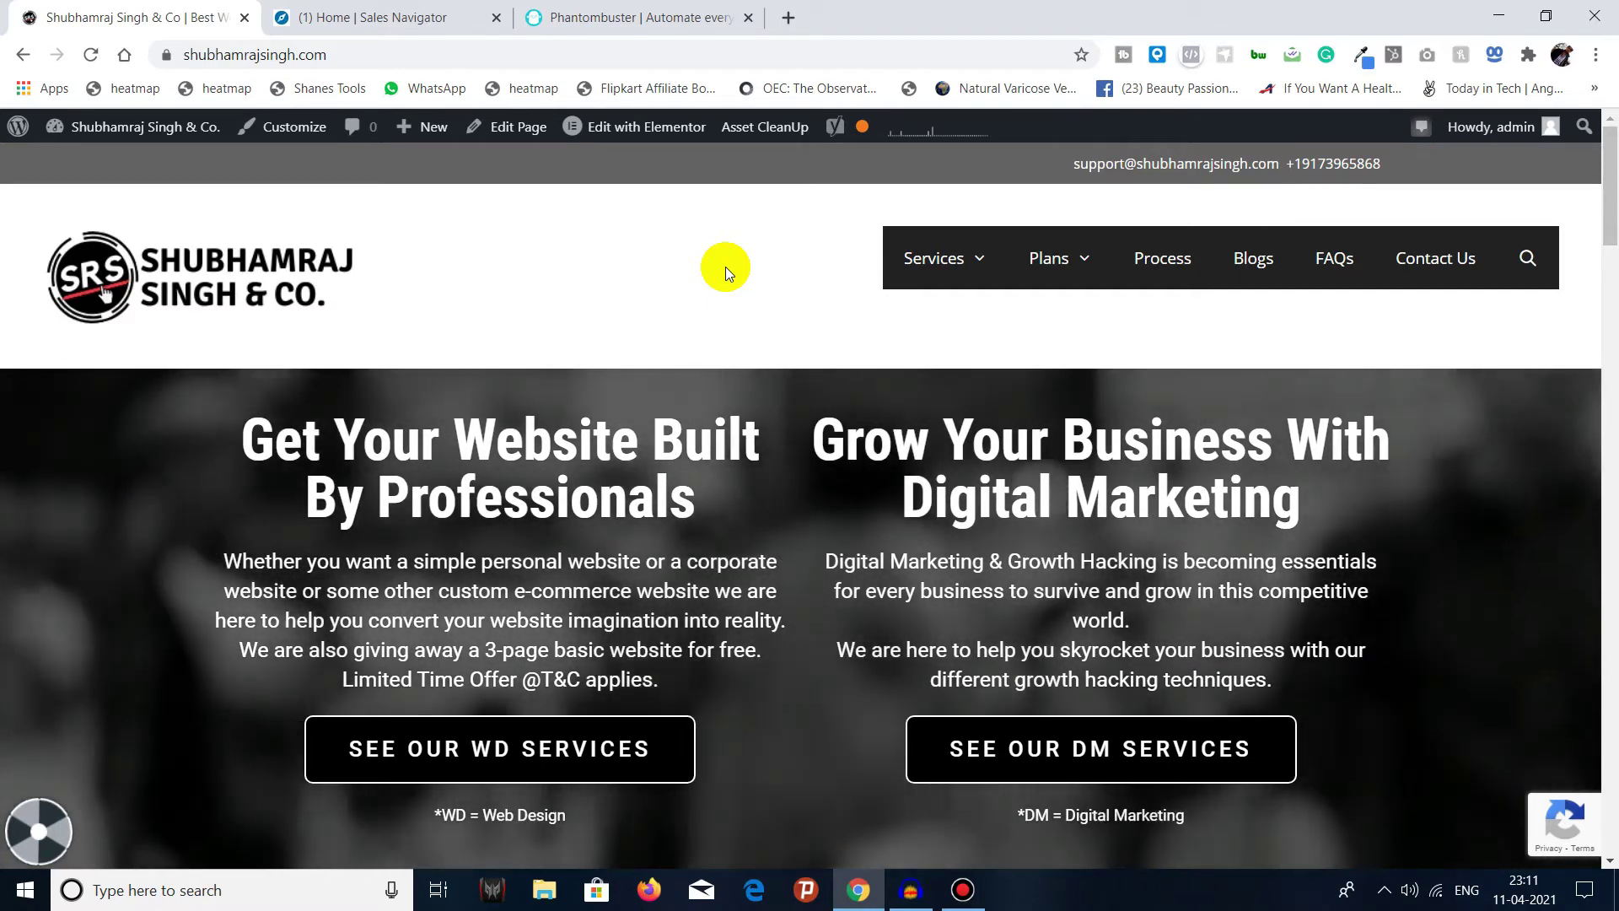
# Look over the Sales Navigator home feed, then bring up the Phantombuster site.
pyautogui.click(402, 12)
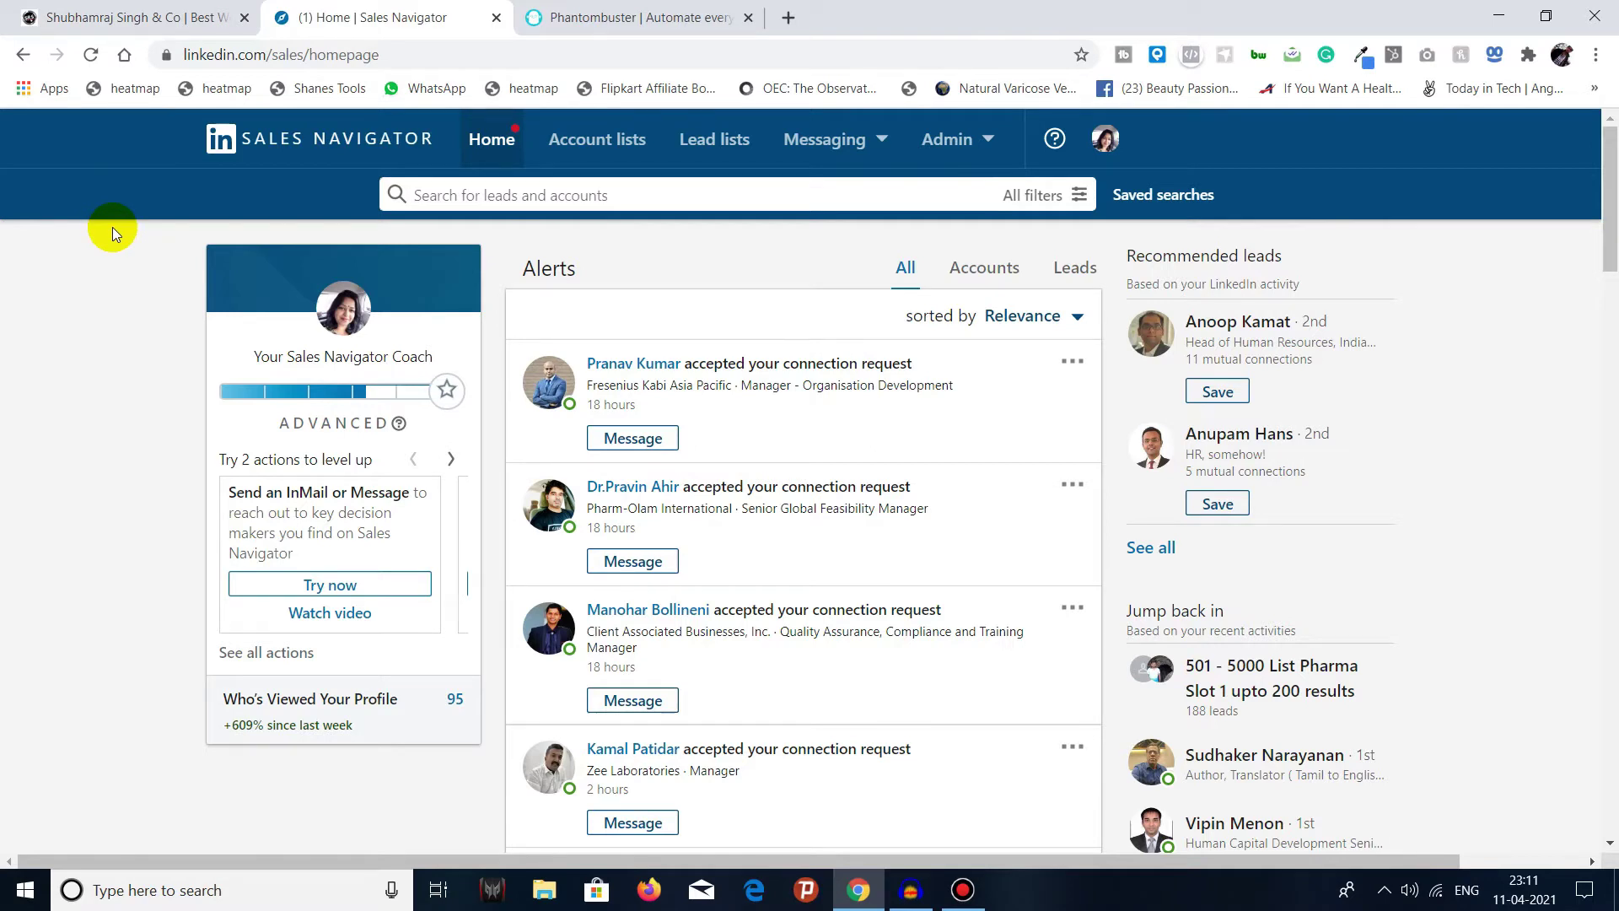
pyautogui.click(671, 15)
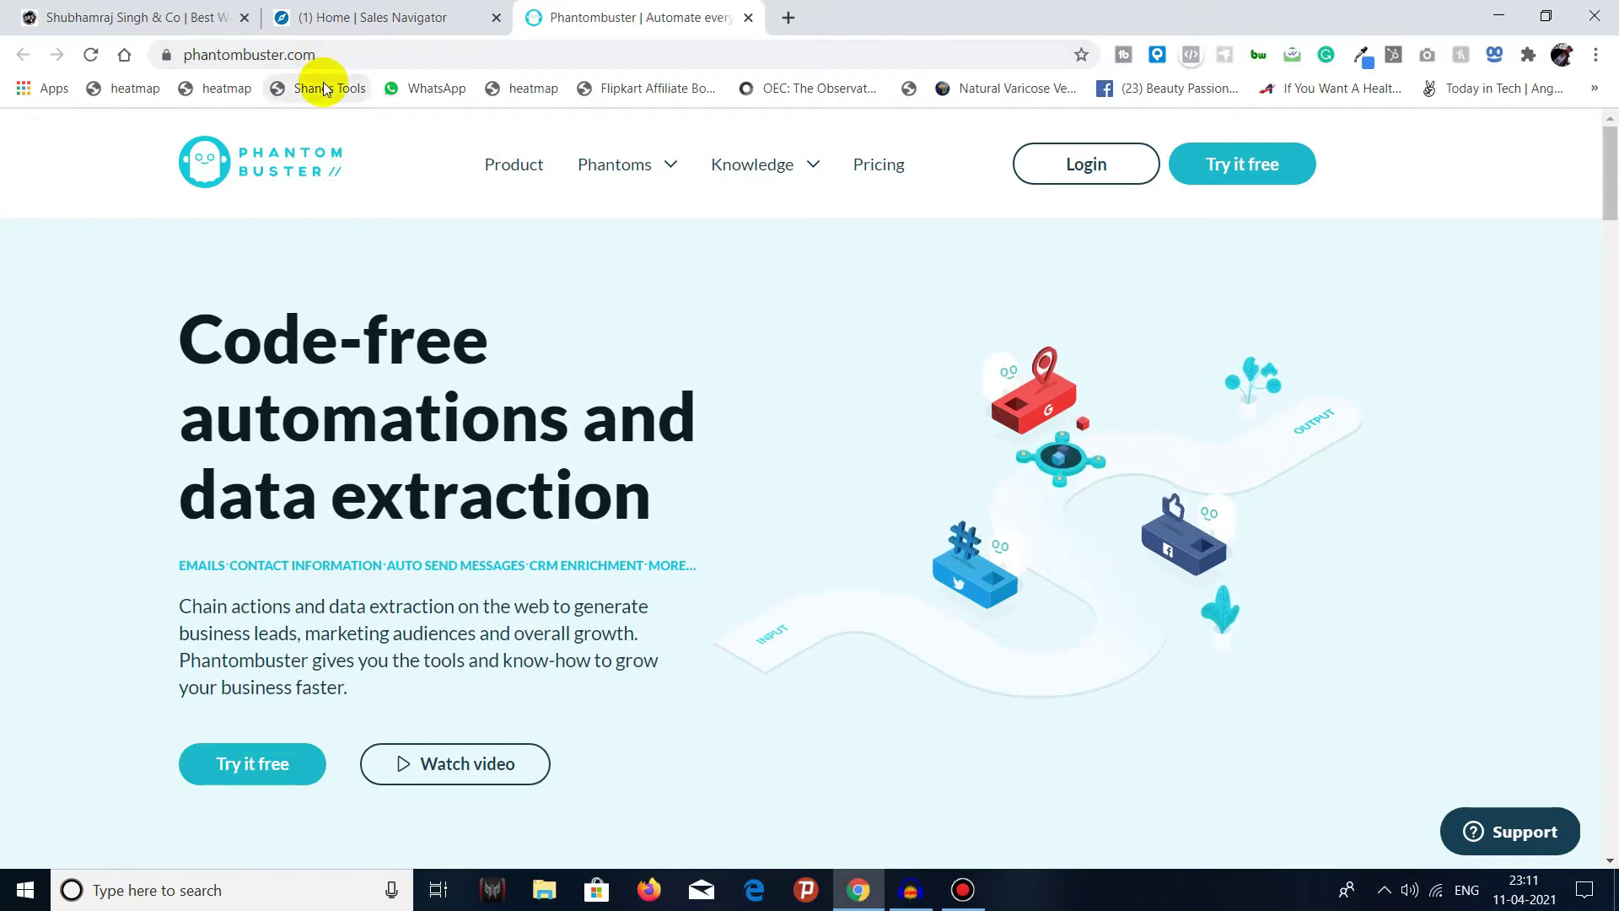
# Start the 14-day free-trial sign-up with the temporary email address and a password.
pyautogui.click(1255, 179)
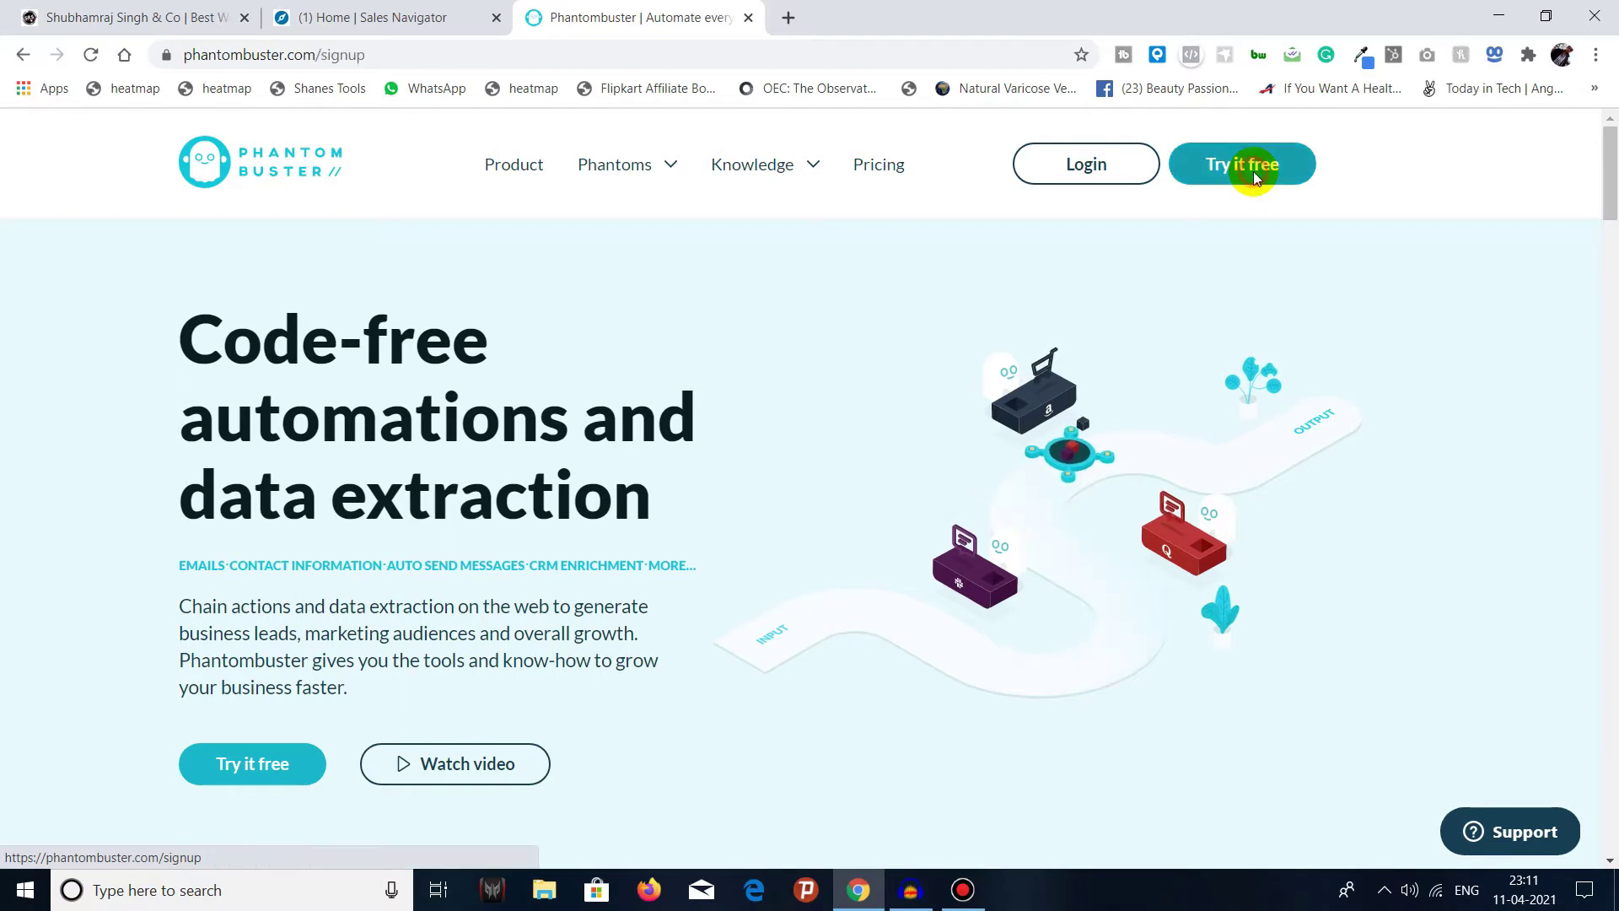
pyautogui.click(1081, 471)
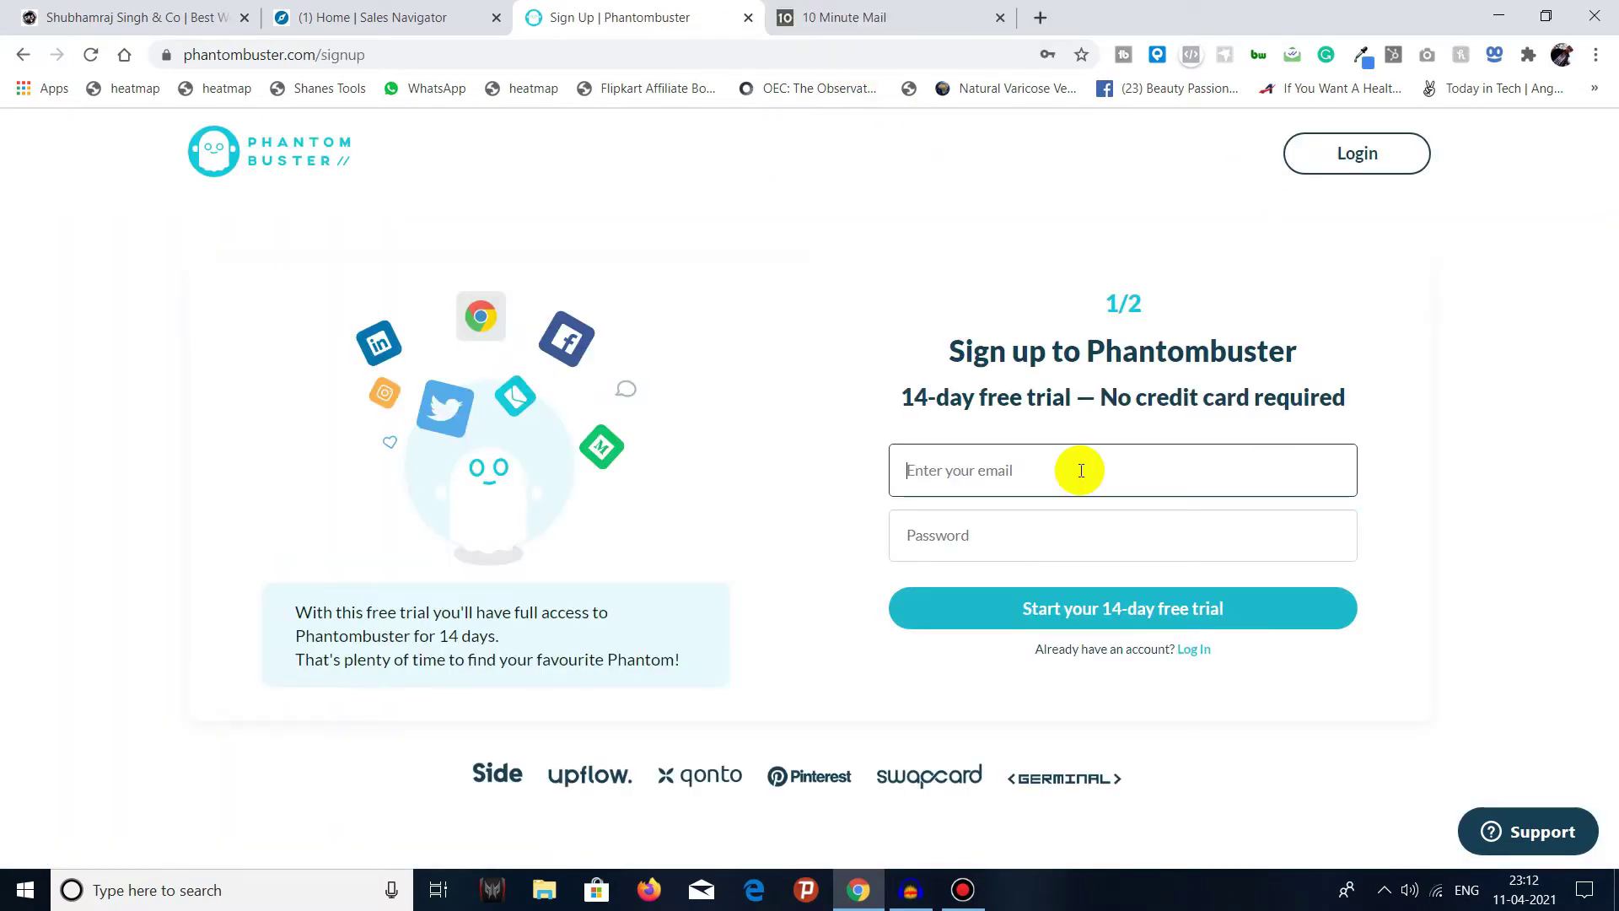
pyautogui.click(1067, 532)
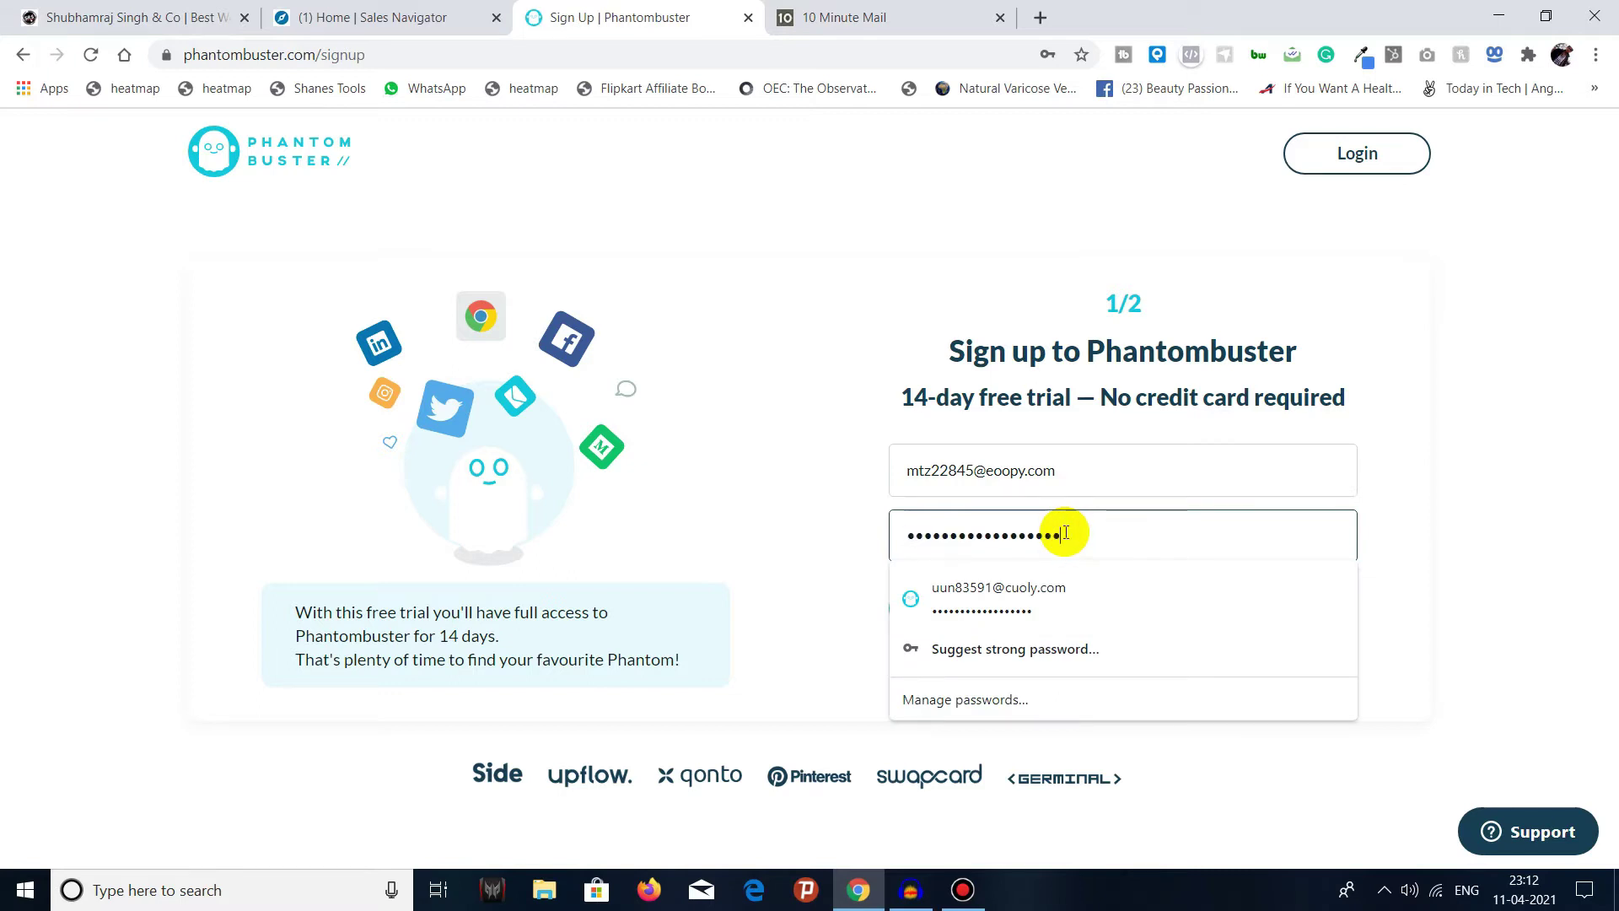
pyautogui.click(827, 531)
pyautogui.click(1073, 611)
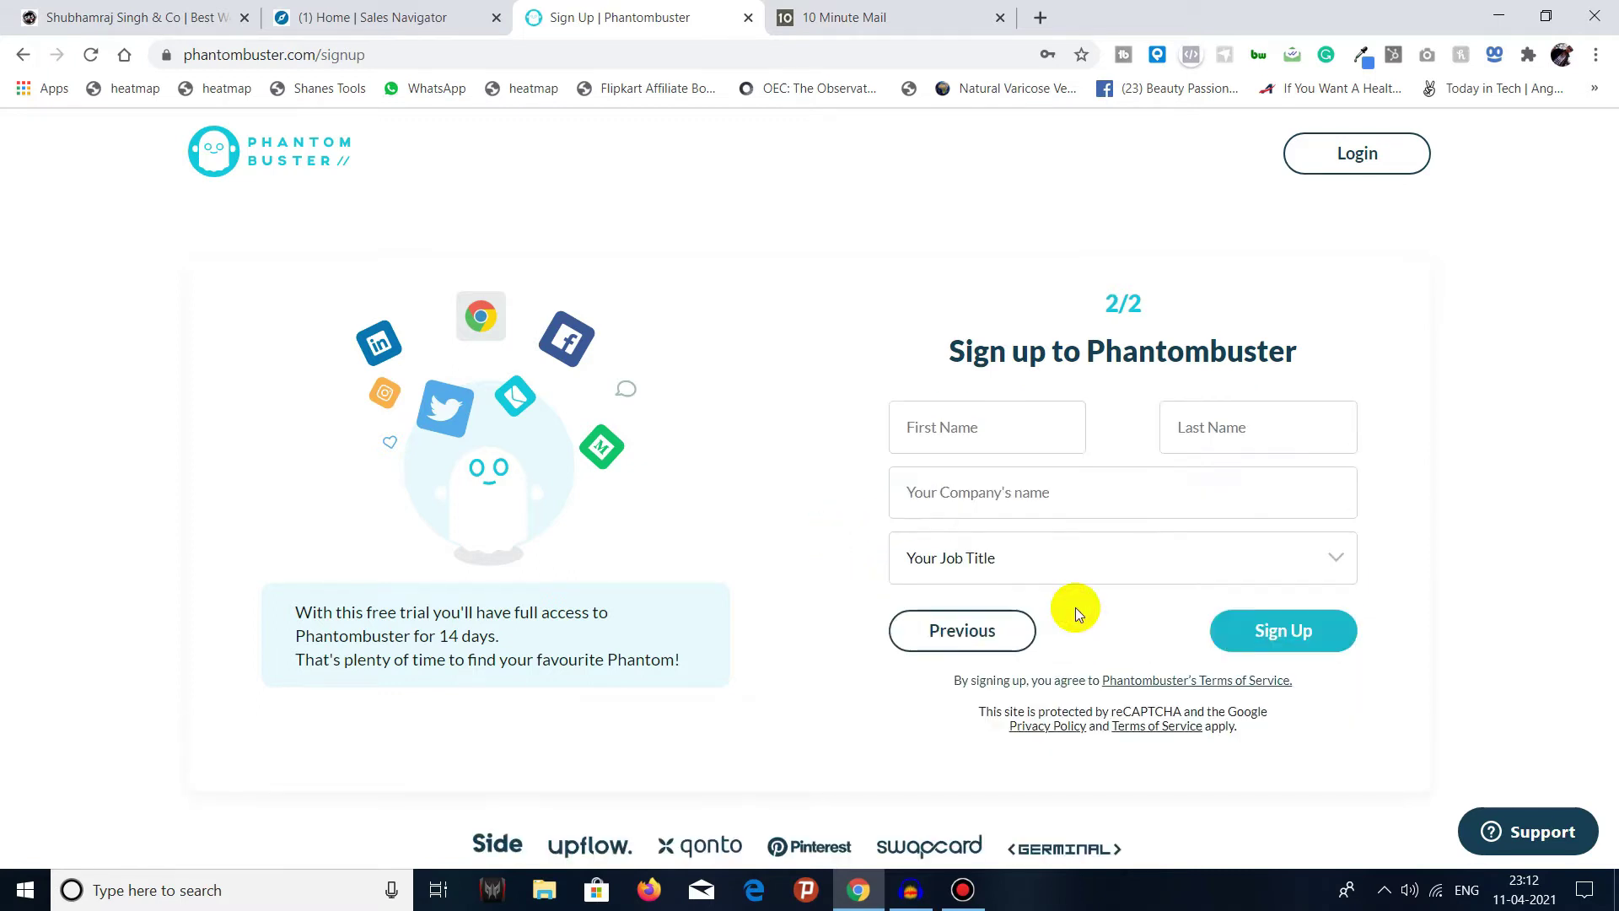
# Enter a first name, company 'ccacsz' and job title Marketing, then submit the sign-up.
pyautogui.click(993, 422)
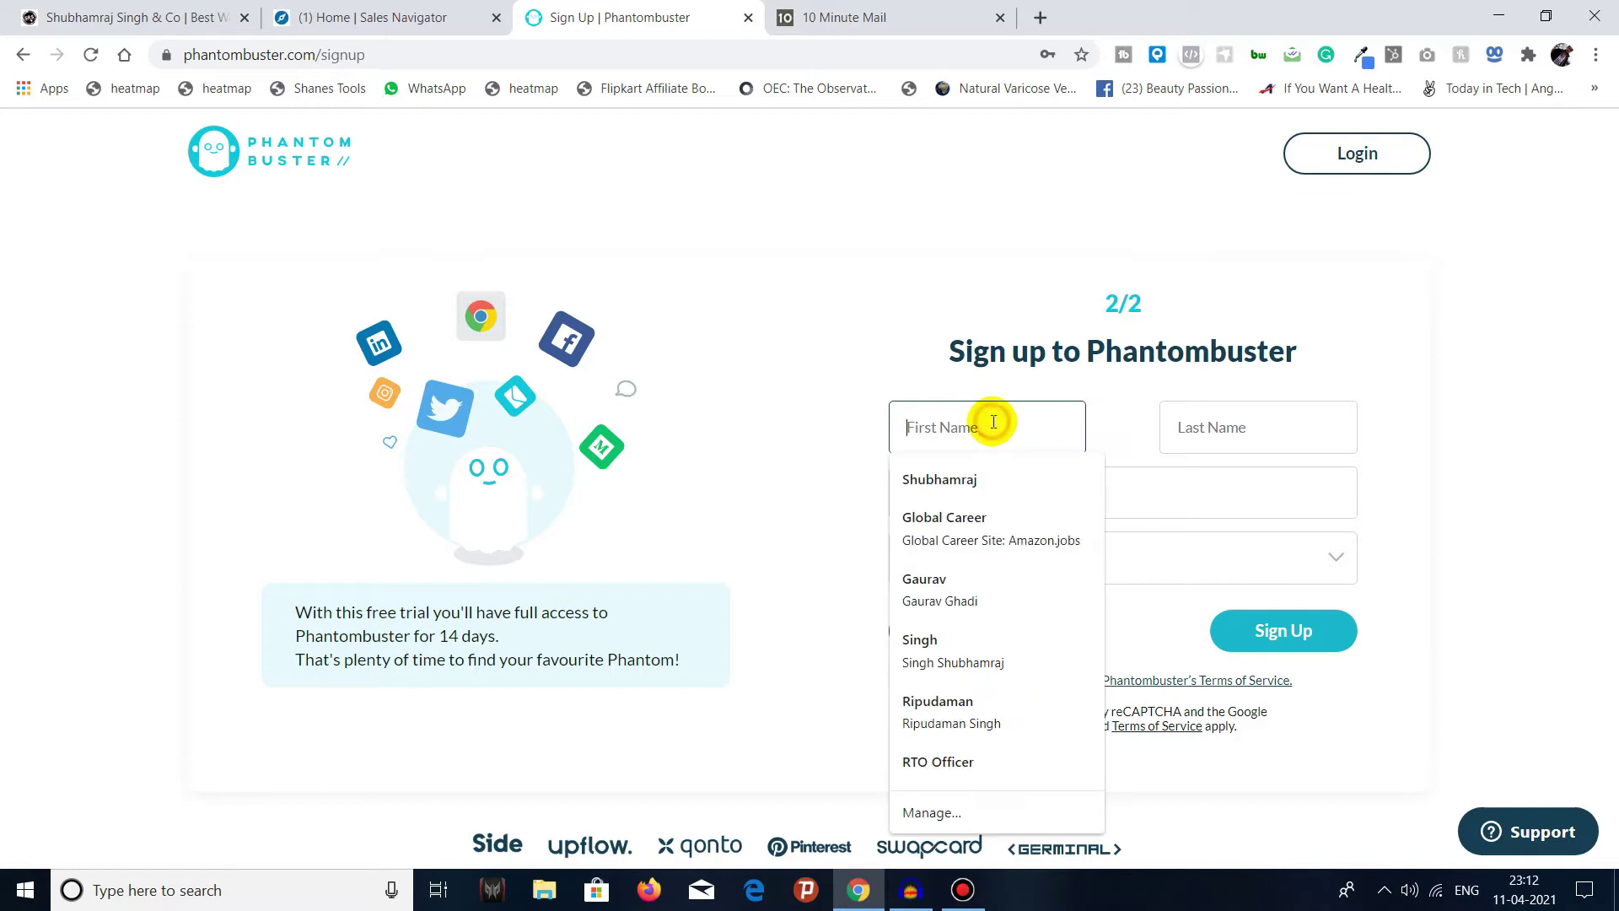
pyautogui.write('a')
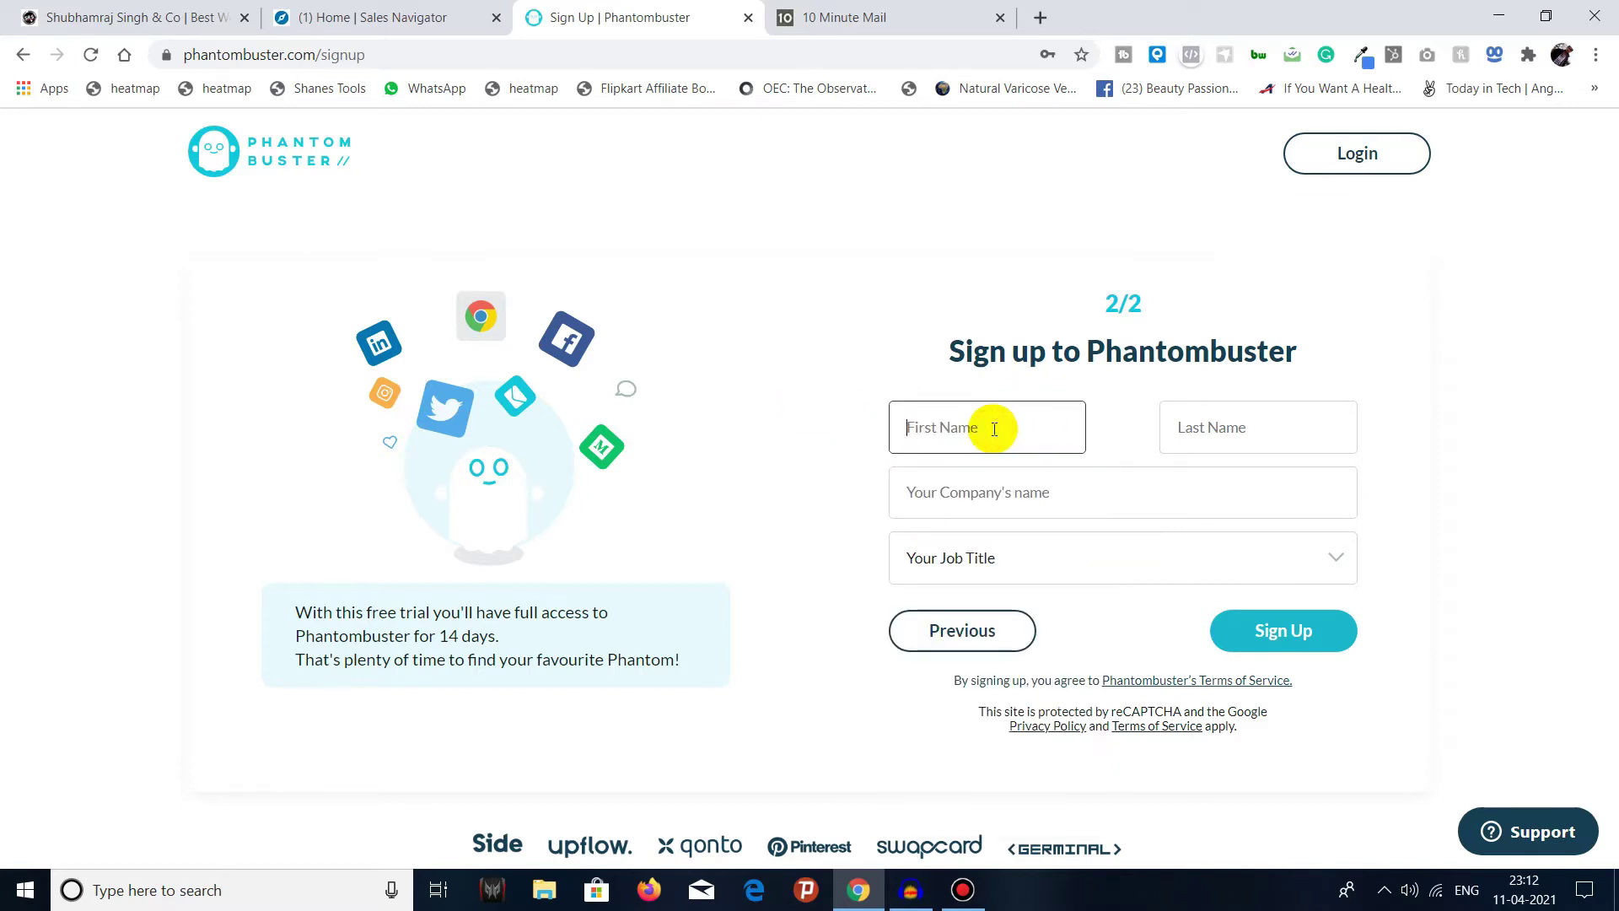
pyautogui.write('some')
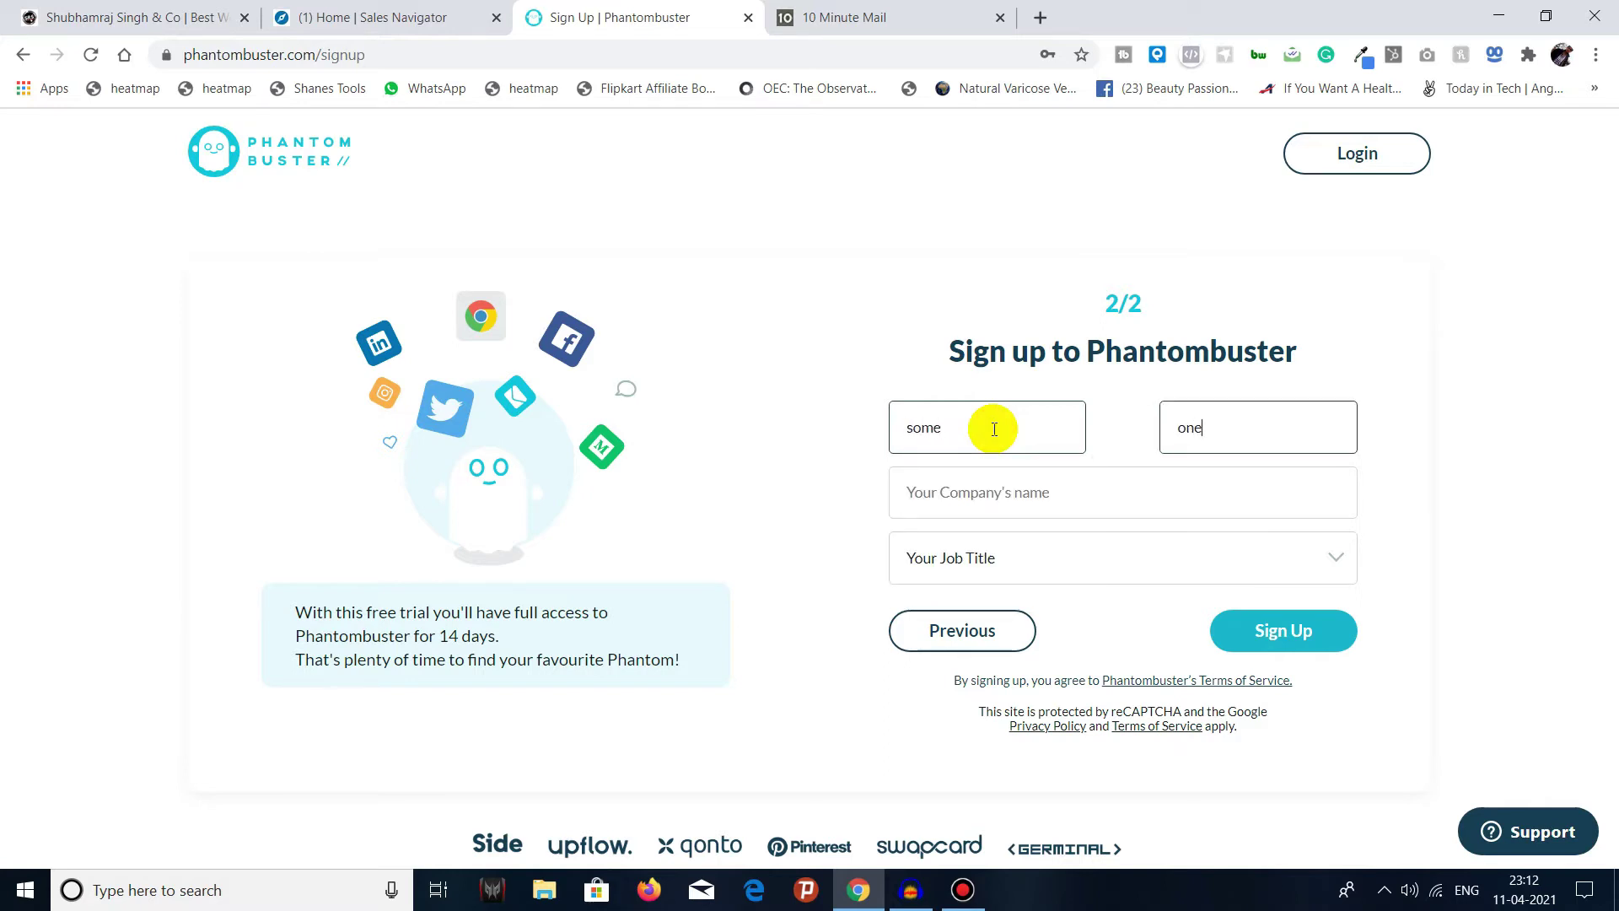
pyautogui.click(1038, 503)
pyautogui.write('ccacsz')
pyautogui.click(1030, 563)
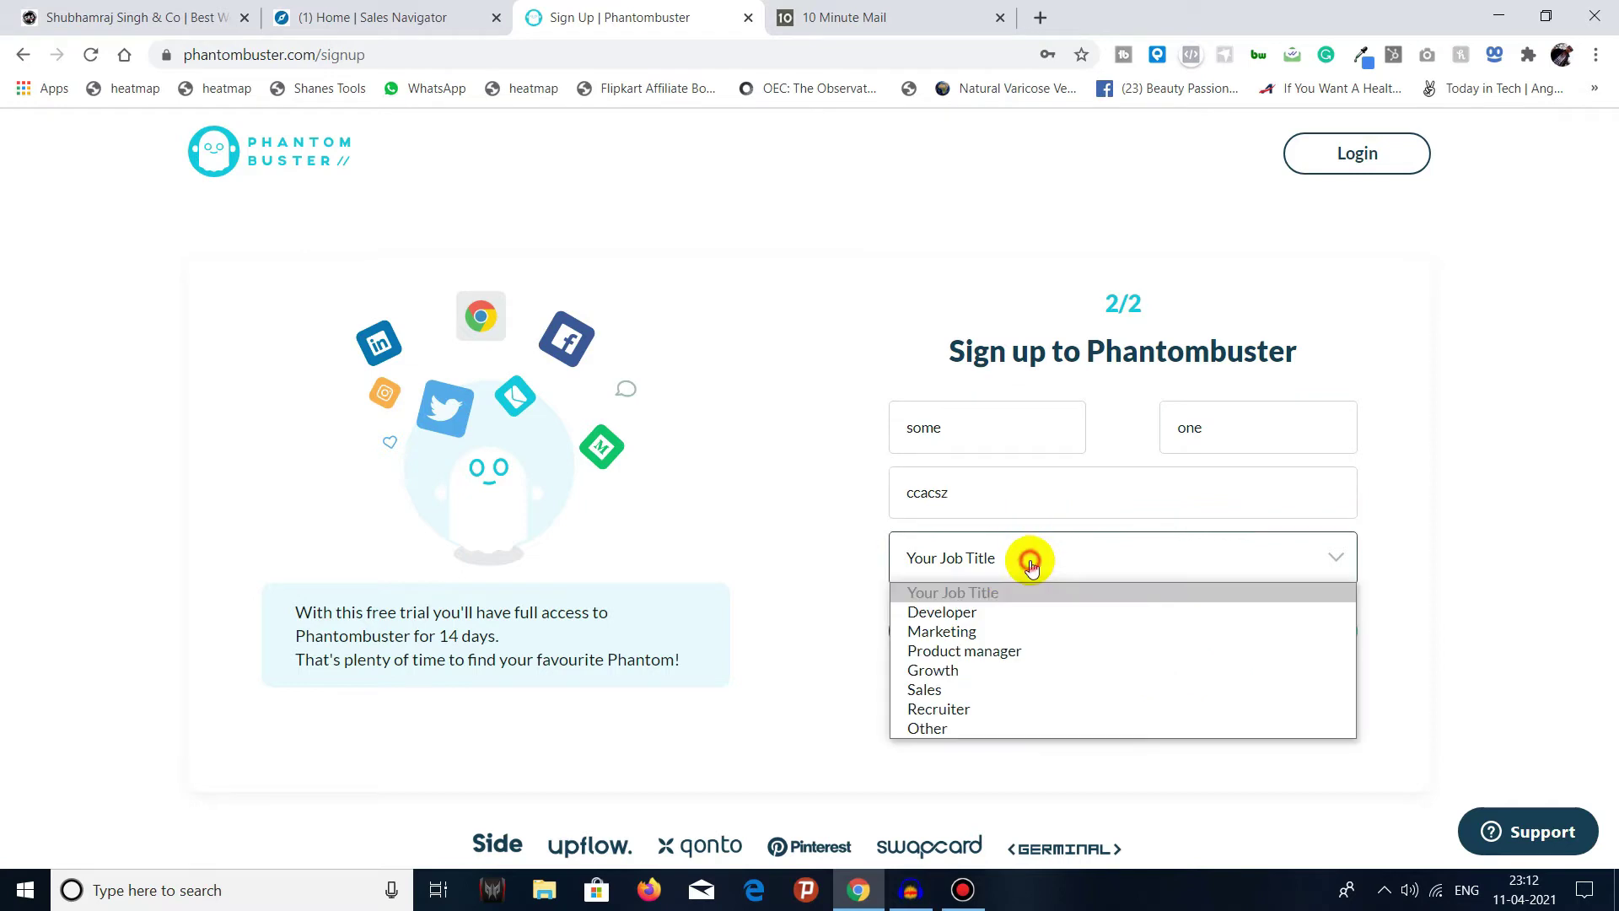
pyautogui.click(1012, 620)
pyautogui.click(1026, 553)
pyautogui.click(1022, 631)
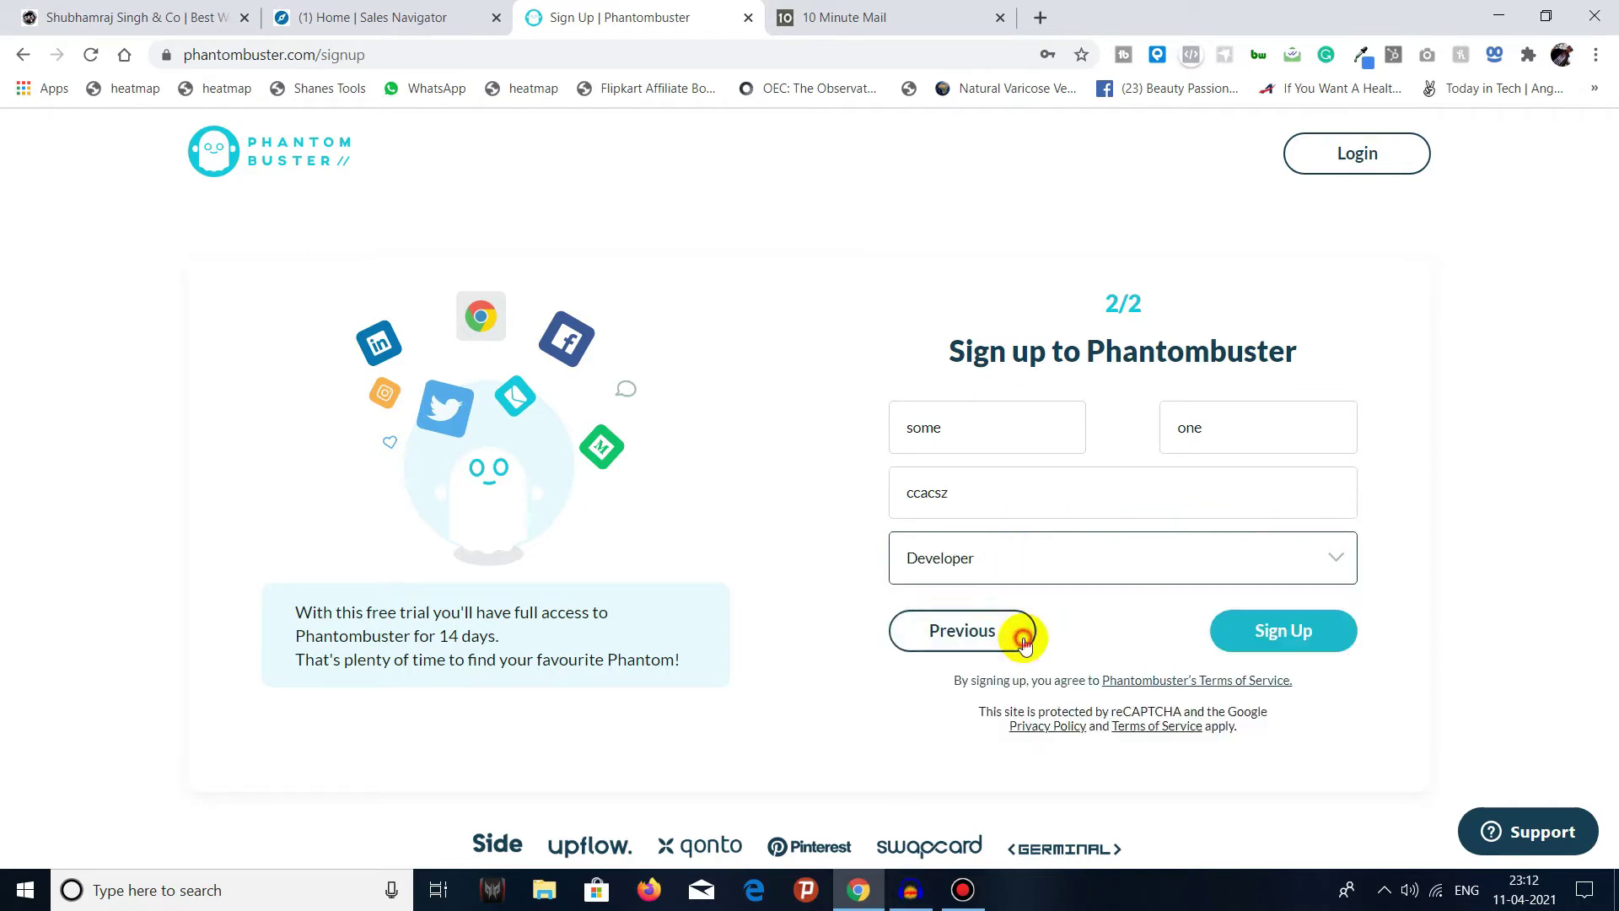
pyautogui.click(1285, 632)
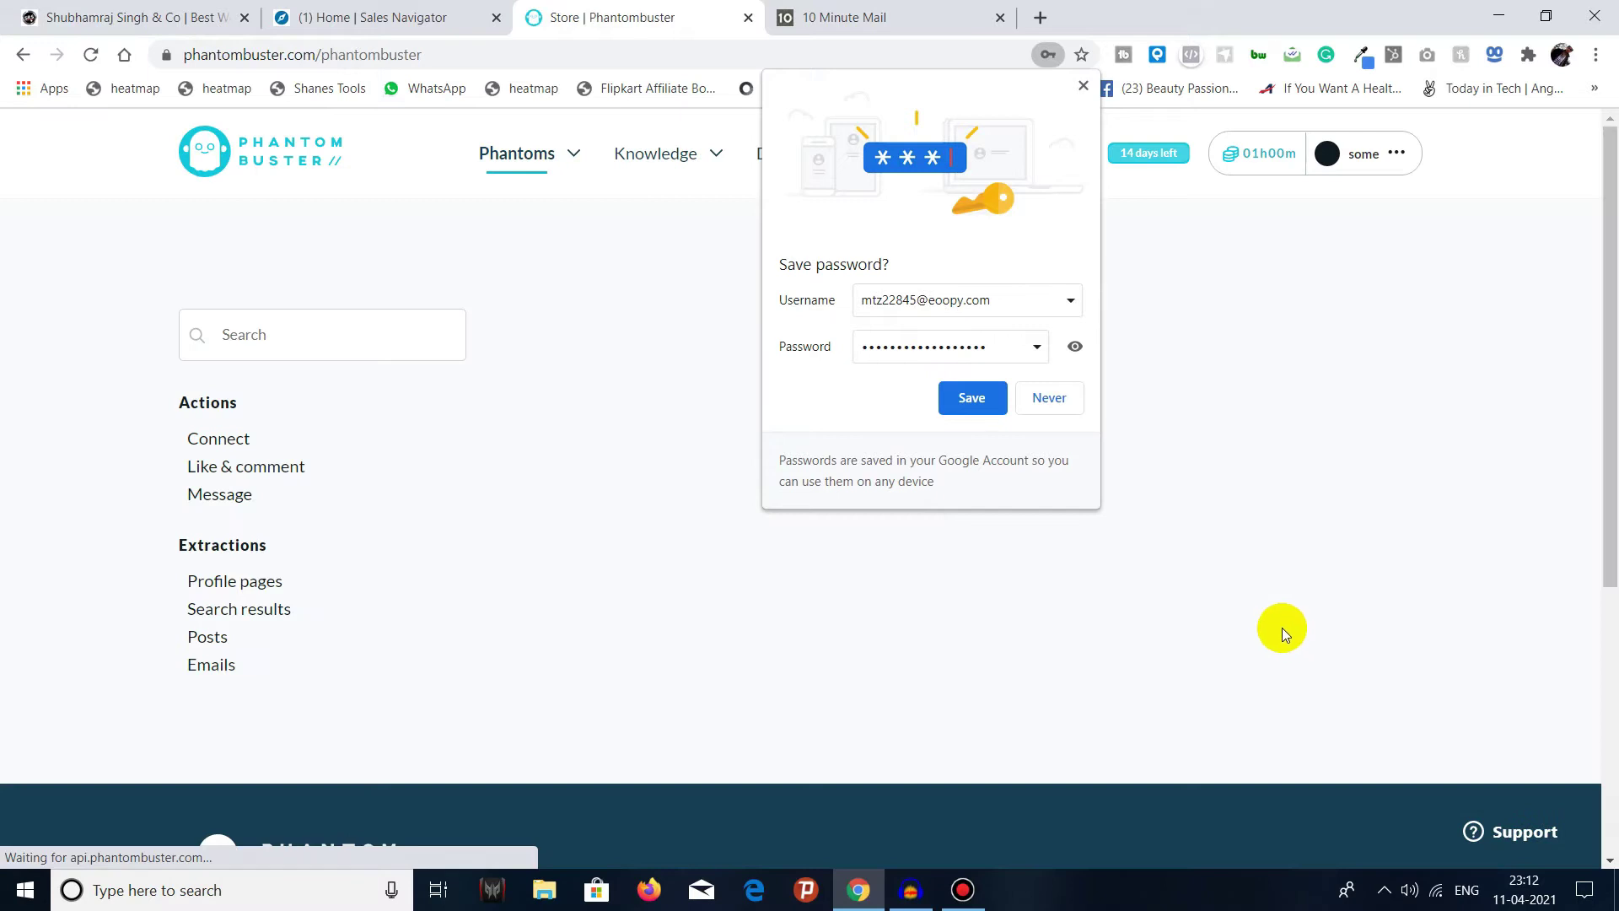
# Decline saving the password, then scroll through the Phantom store cards and back up.
pyautogui.click(1046, 398)
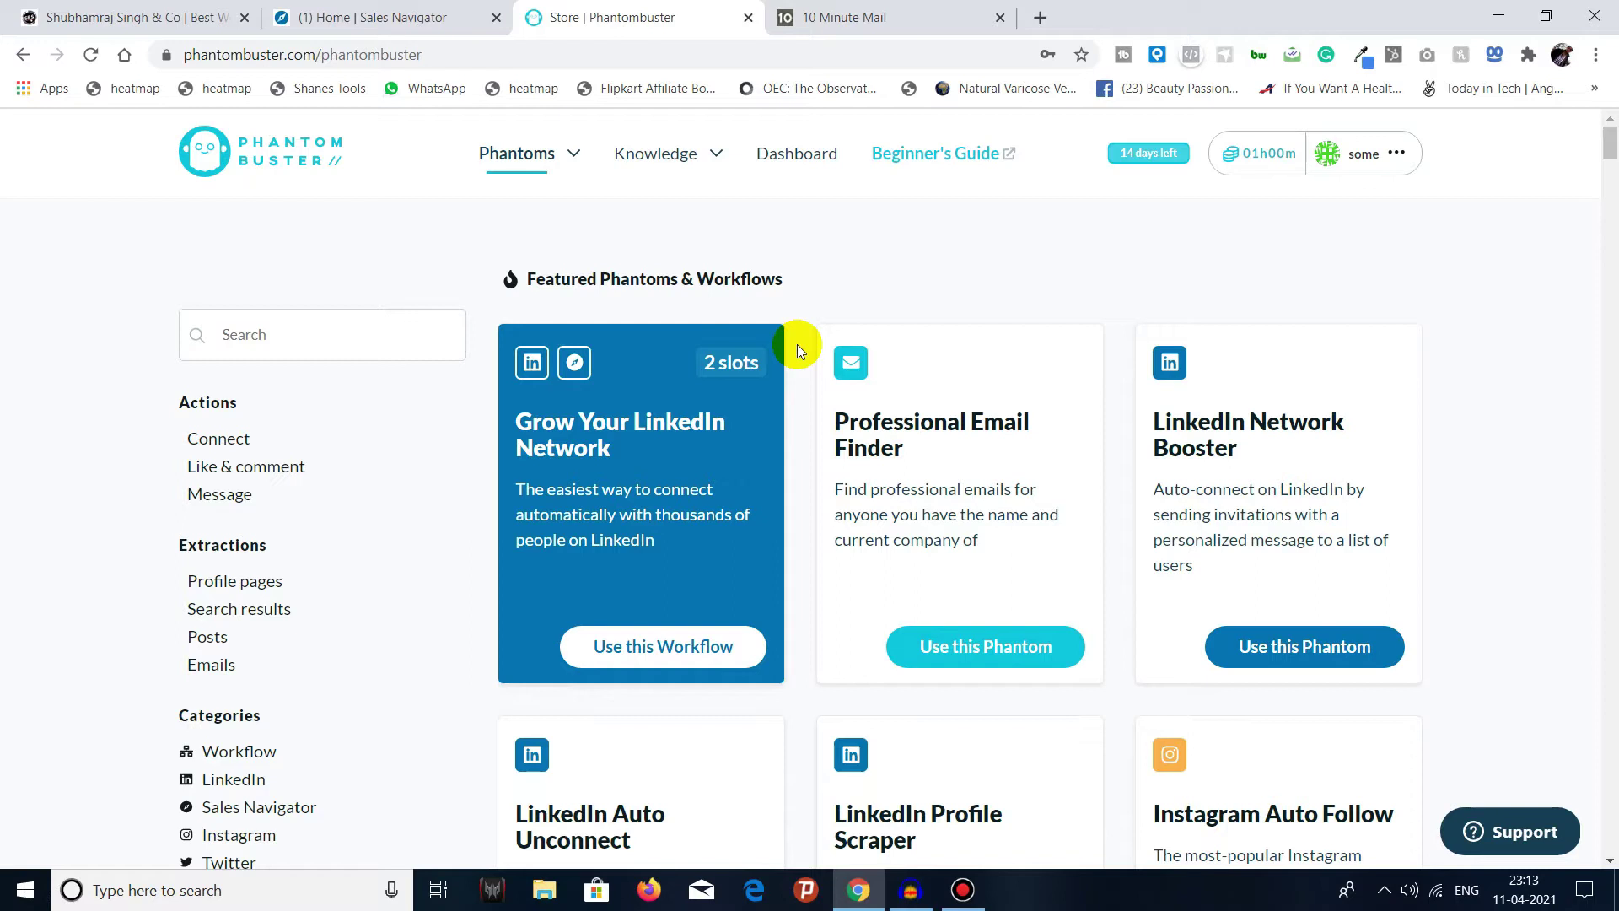
pyautogui.scroll(-4, 796, 353)
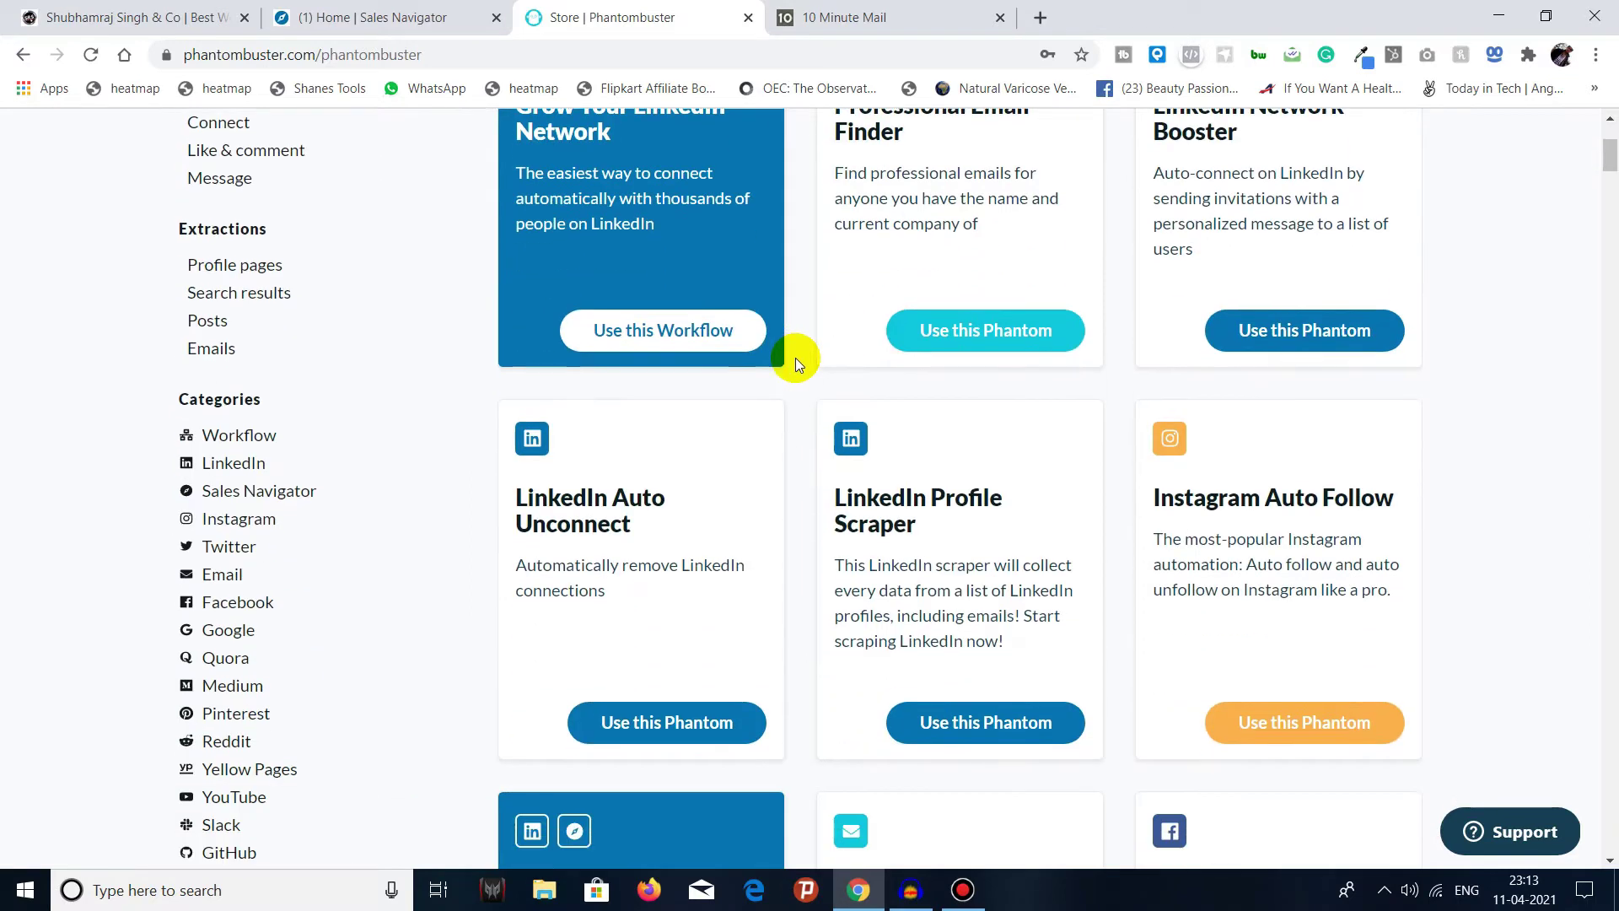
pyautogui.scroll(-9, 796, 358)
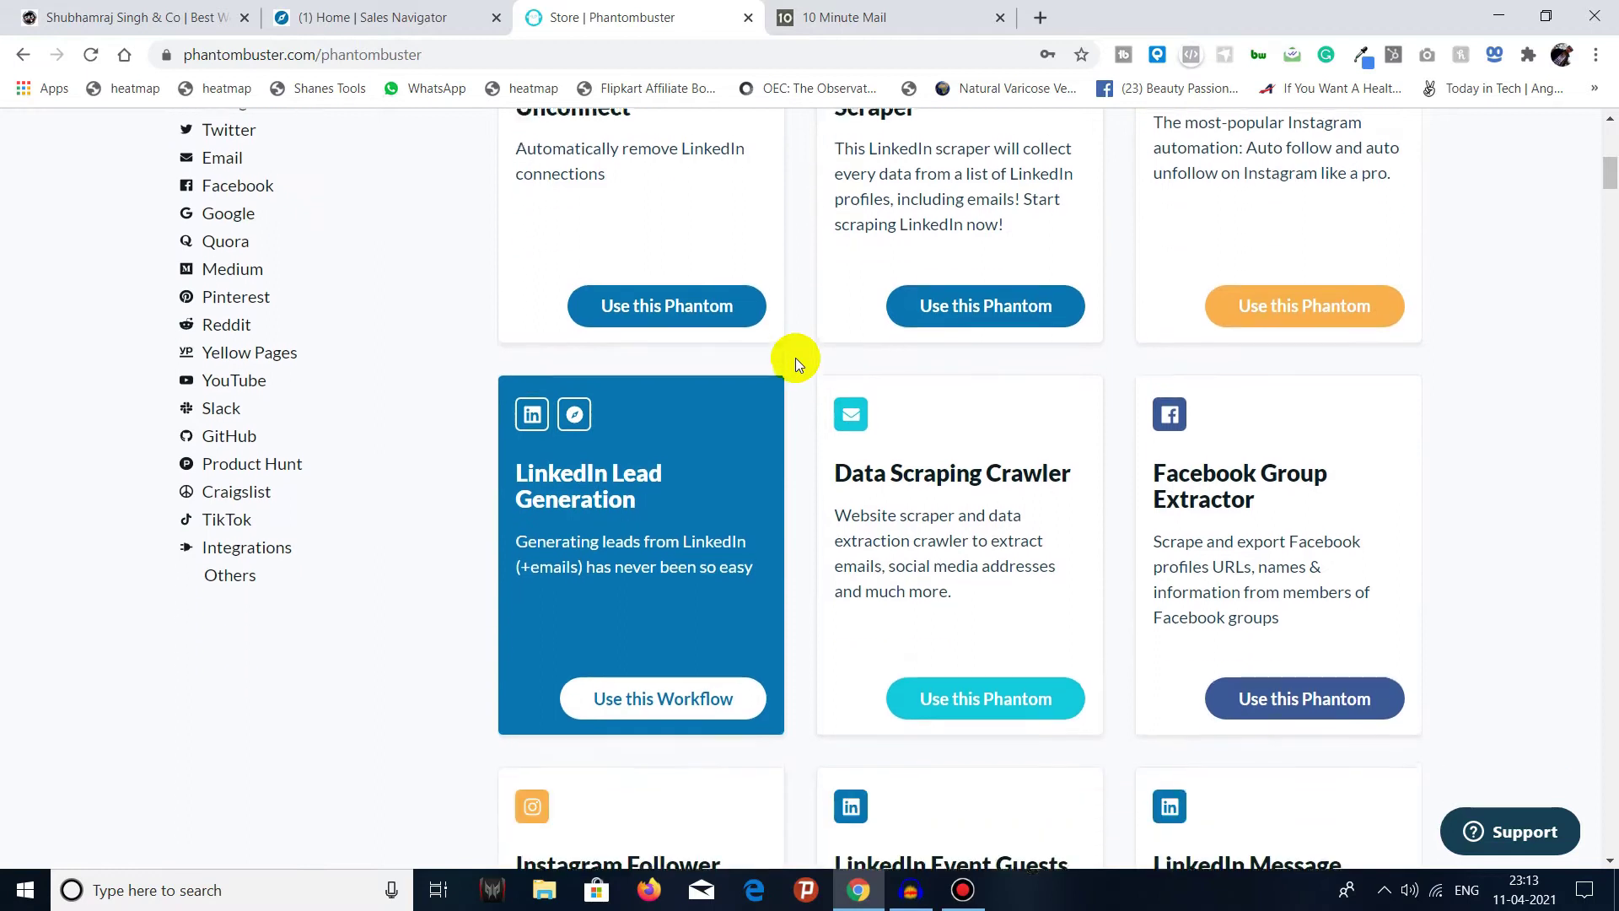
pyautogui.scroll(-5, 796, 361)
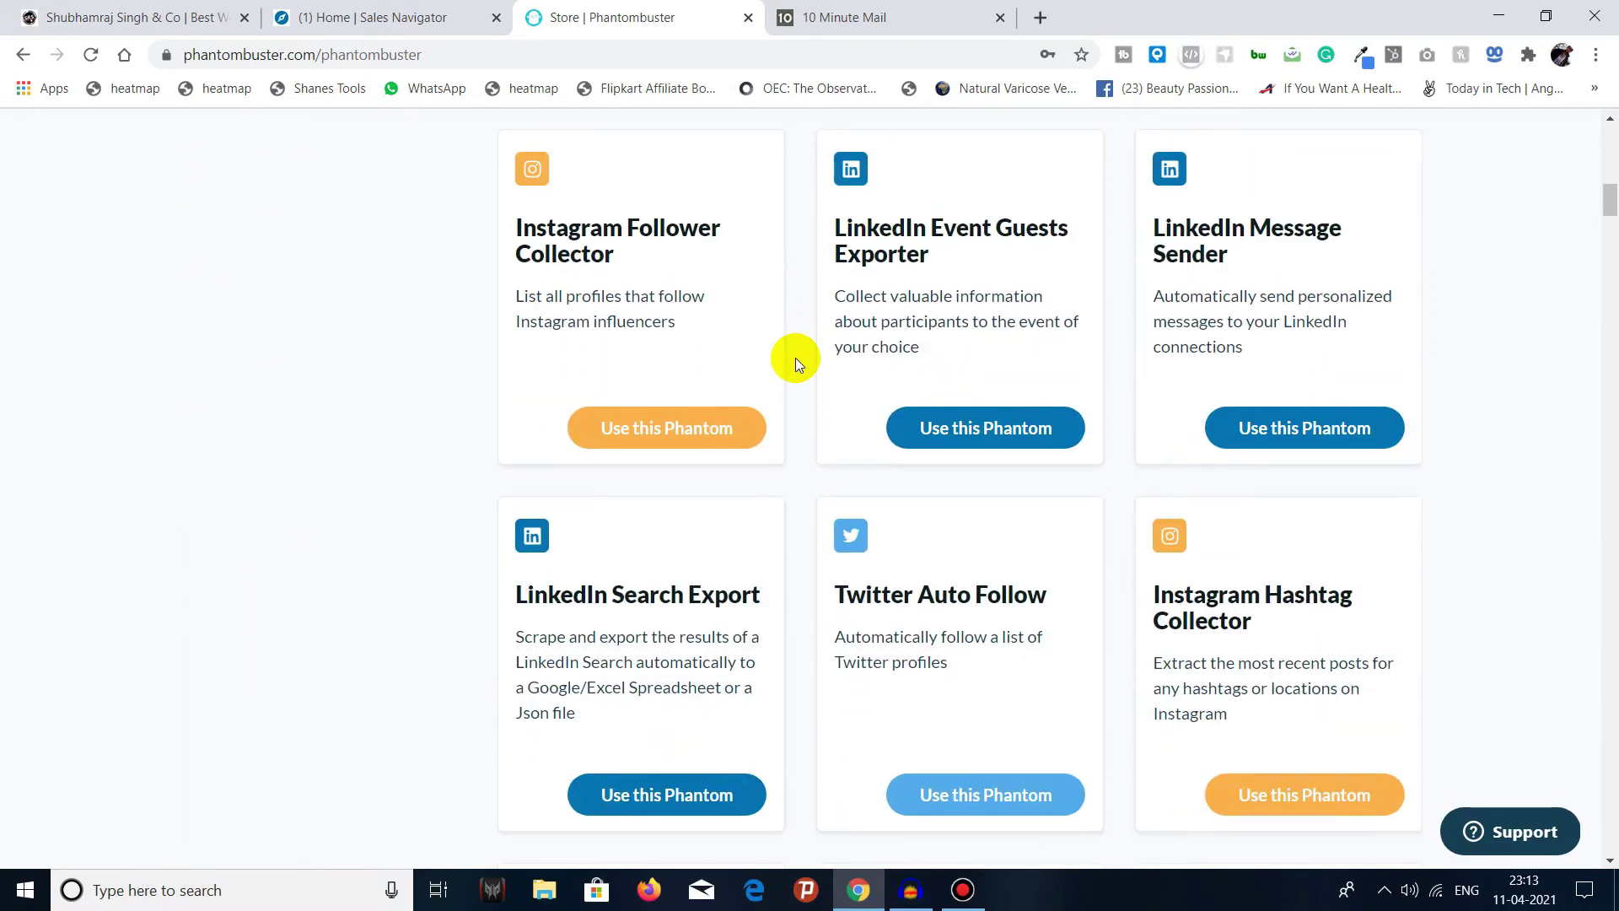
pyautogui.scroll(-2, 796, 358)
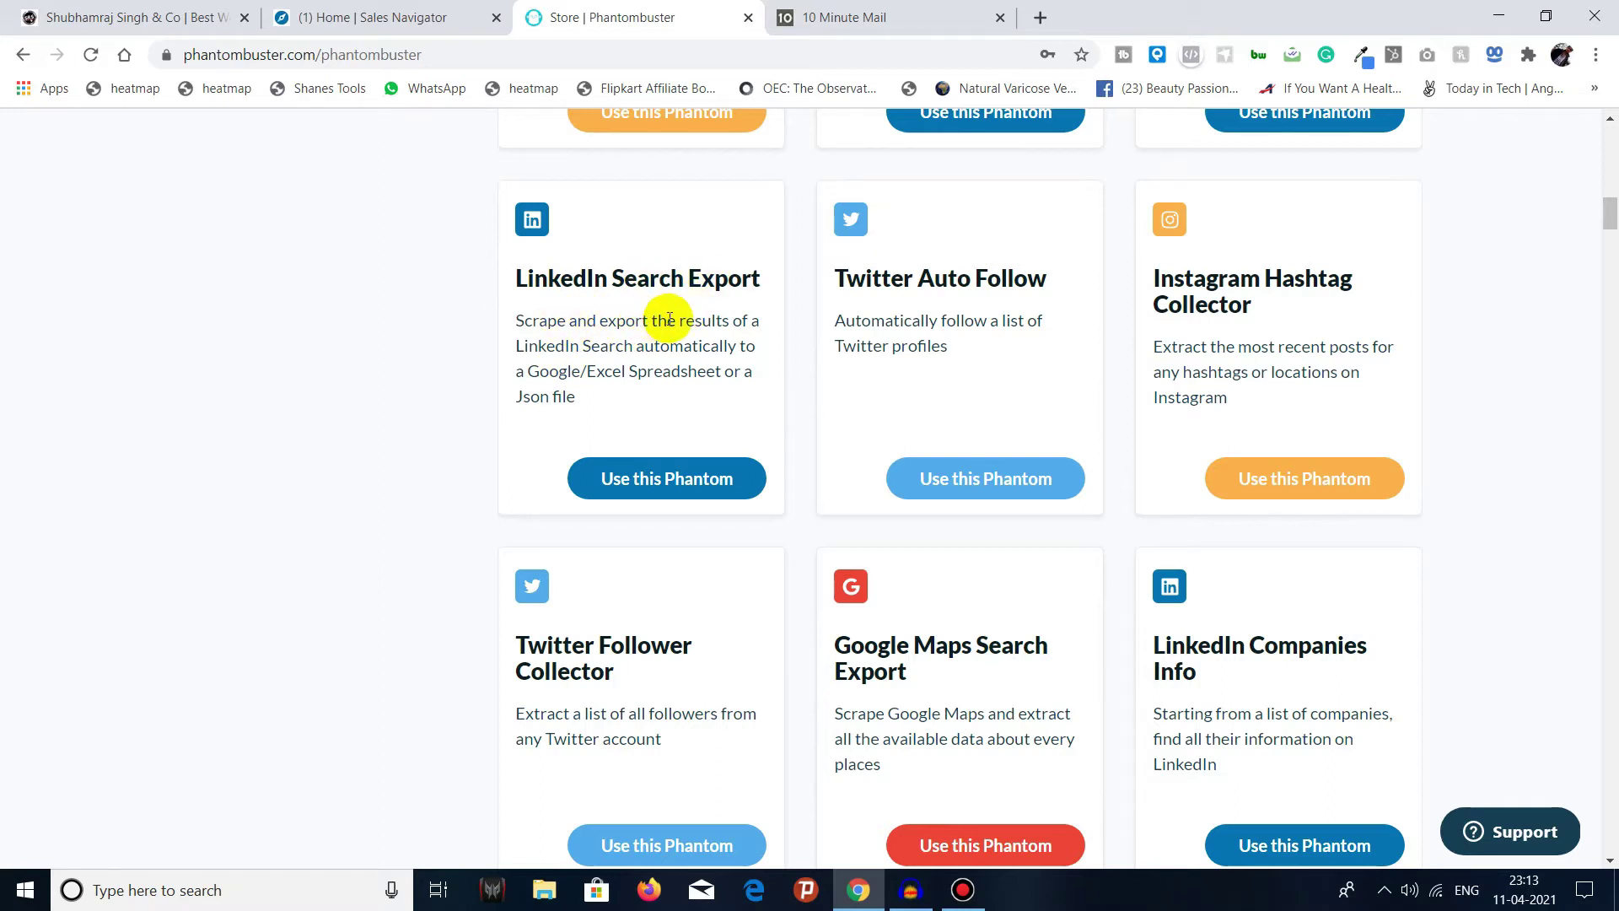
pyautogui.scroll(-14, 571, 361)
pyautogui.scroll(-11, 572, 365)
pyautogui.moveTo(1610, 302); pyautogui.dragTo(1607, 150)
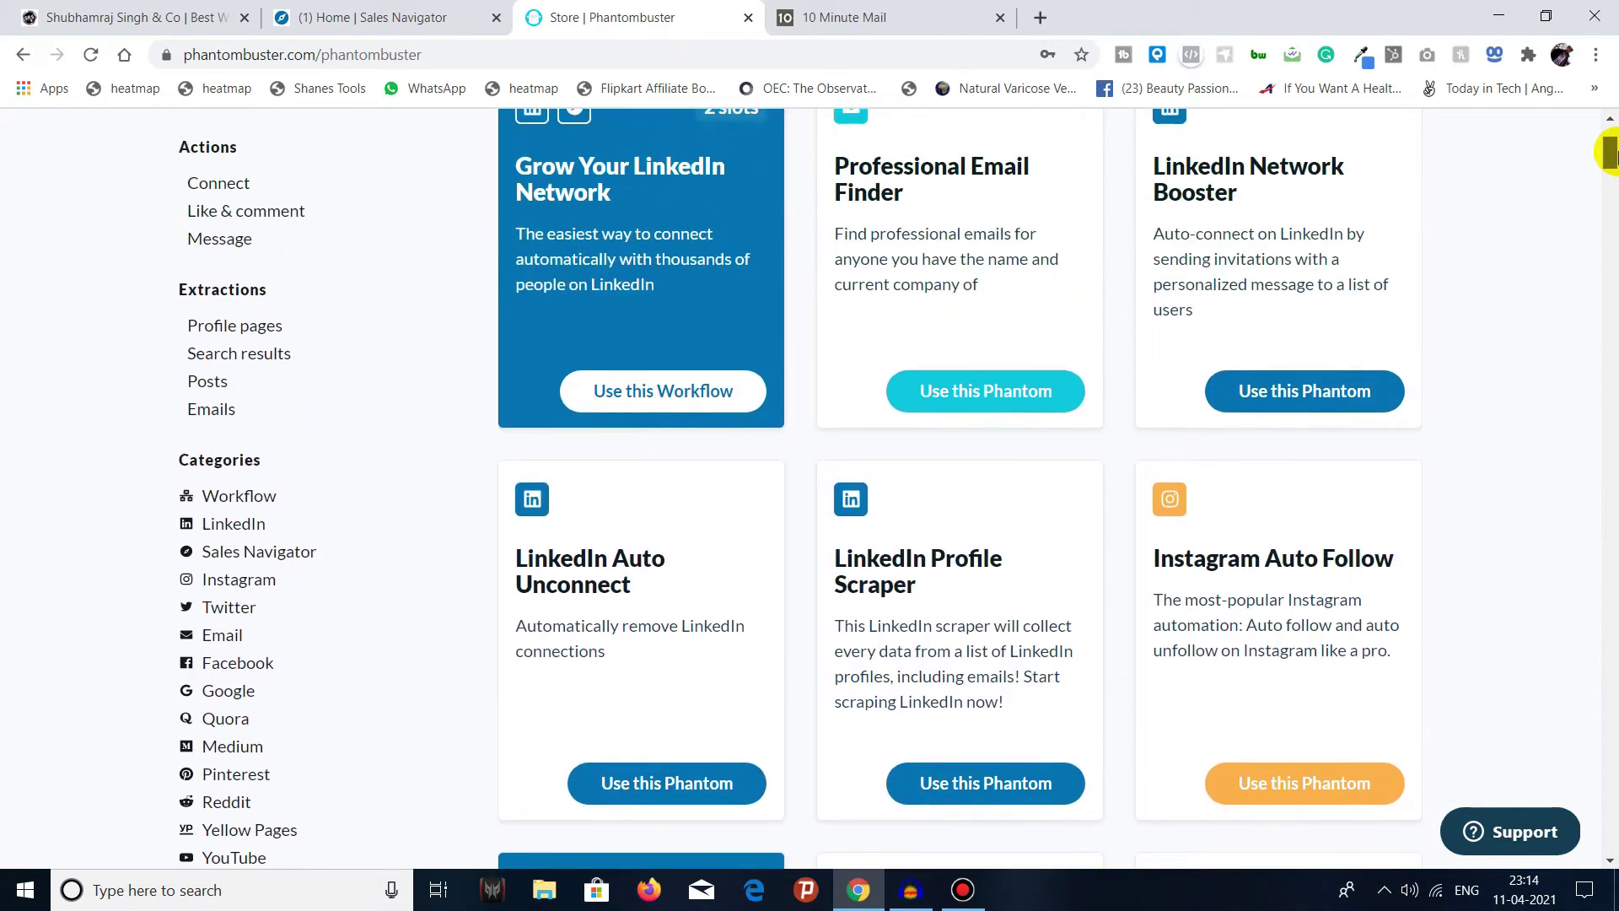
# Filter the store to Sales Navigator phantoms and choose Sales Navigator List Export.
pyautogui.click(261, 553)
pyautogui.moveTo(1607, 362); pyautogui.dragTo(1613, 603)
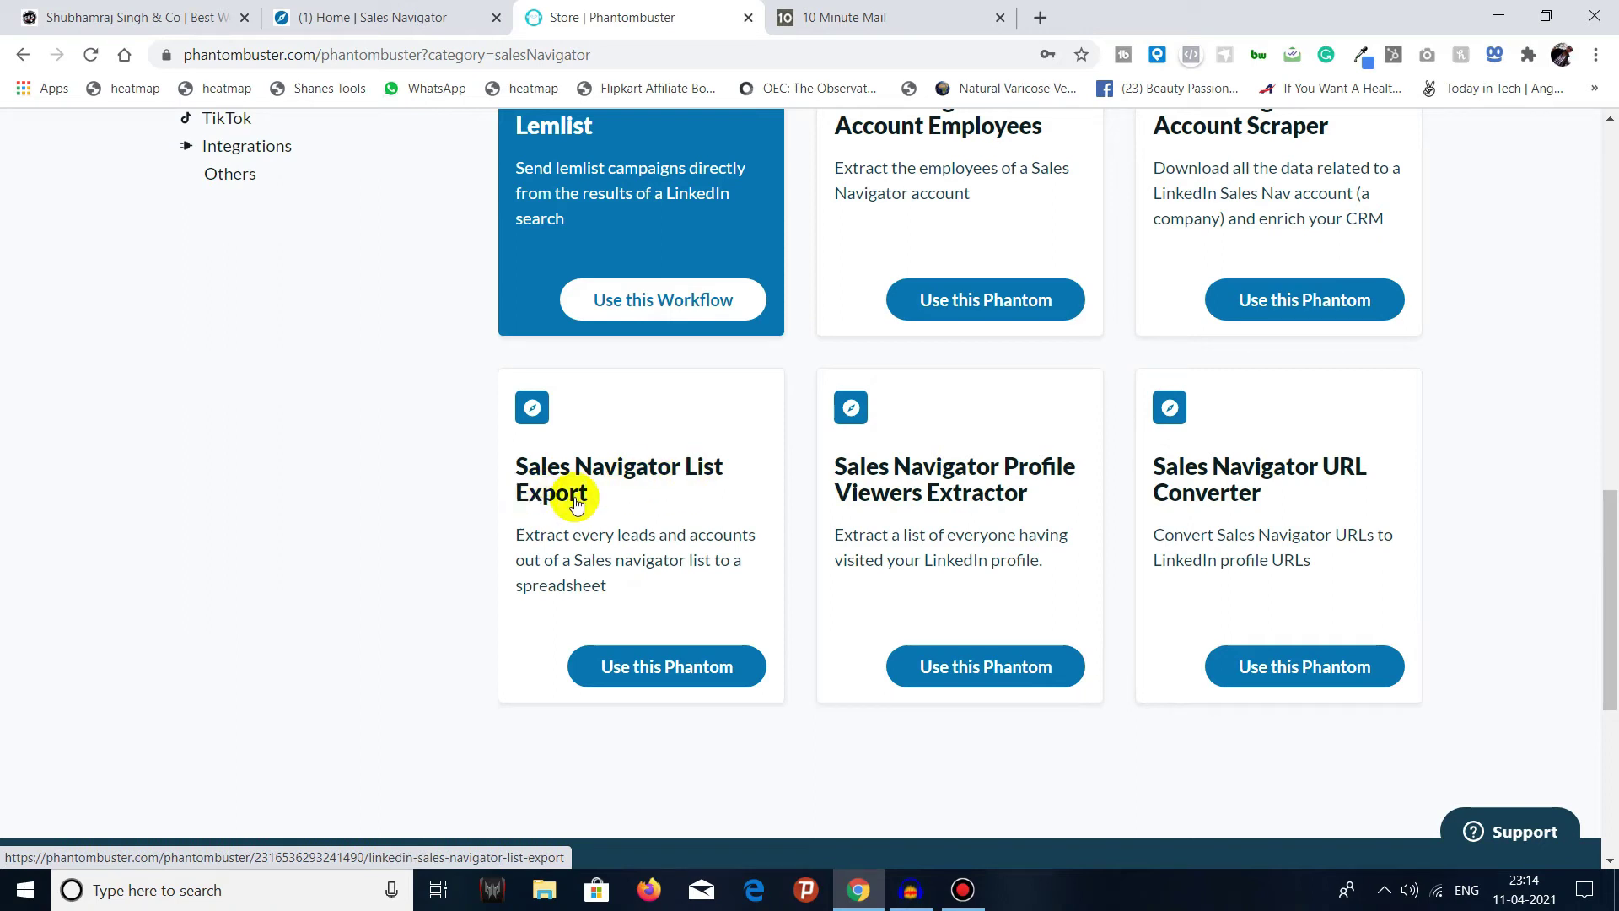
pyautogui.click(673, 670)
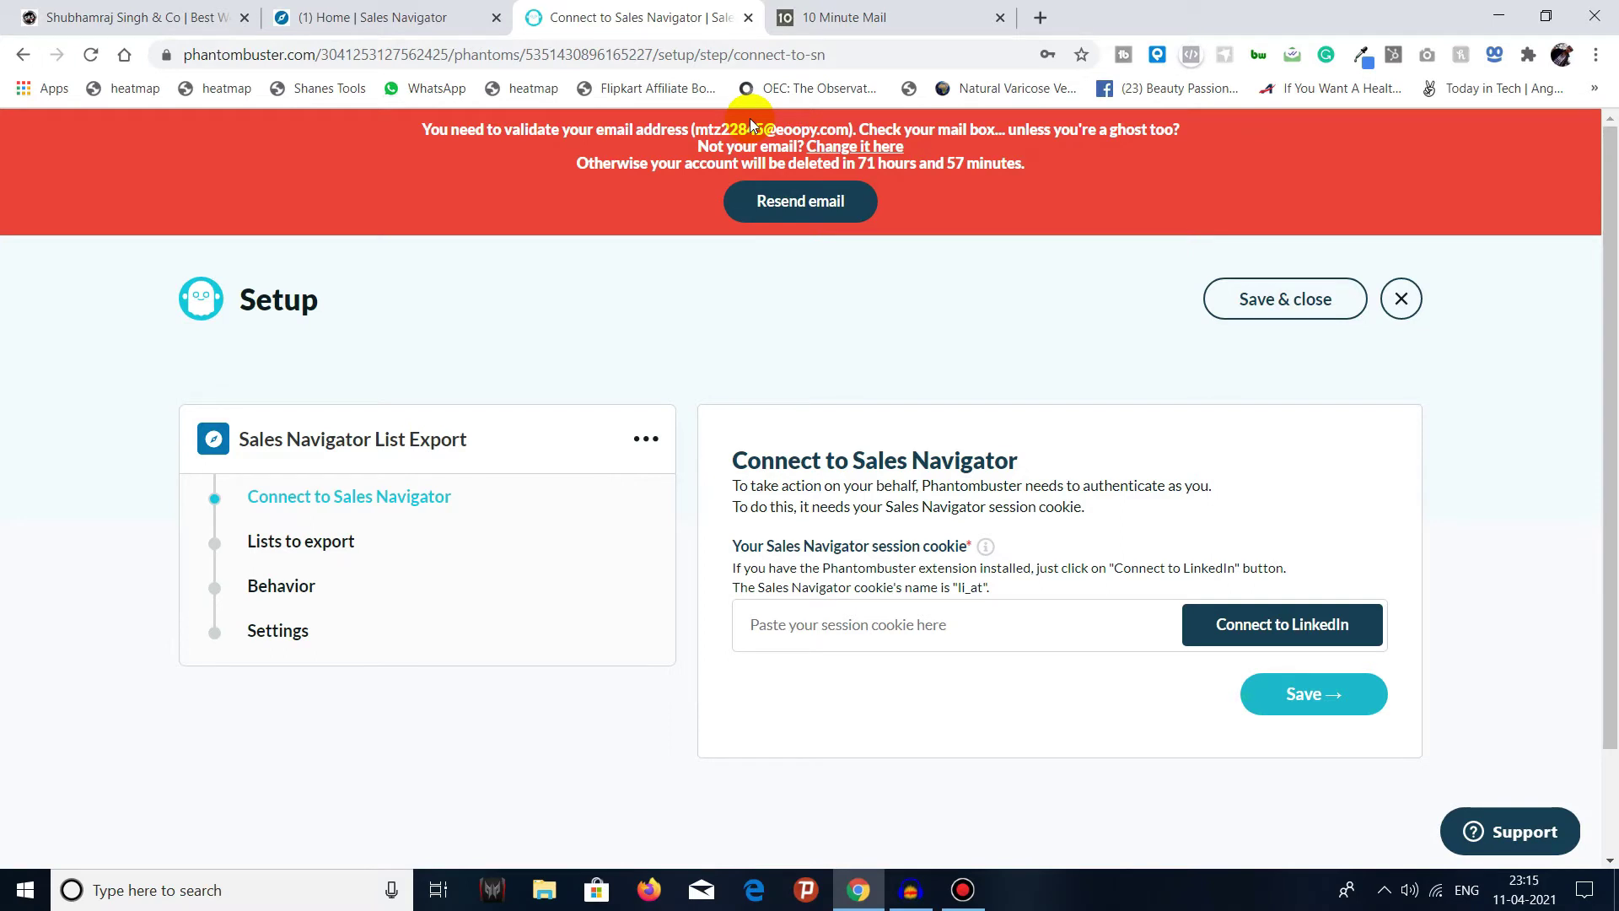
# Open the 'Activate your Phantombuster account' email in 10 Minute Mail and verify the address.
pyautogui.click(839, 15)
pyautogui.scroll(-3, 720, 349)
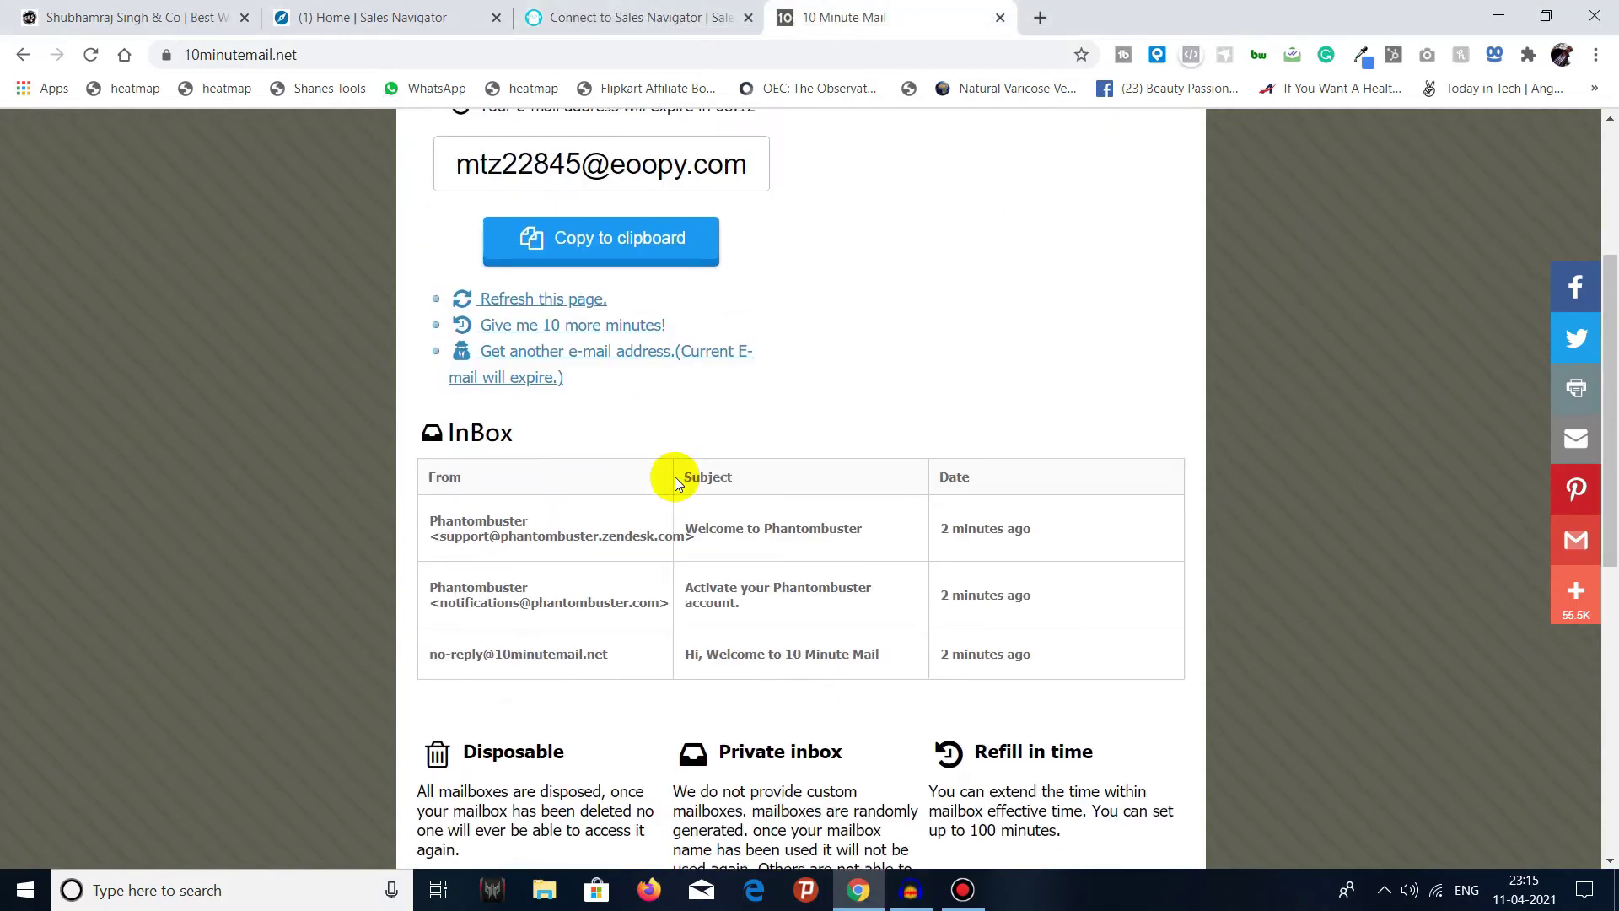
pyautogui.click(579, 516)
pyautogui.scroll(-7, 704, 494)
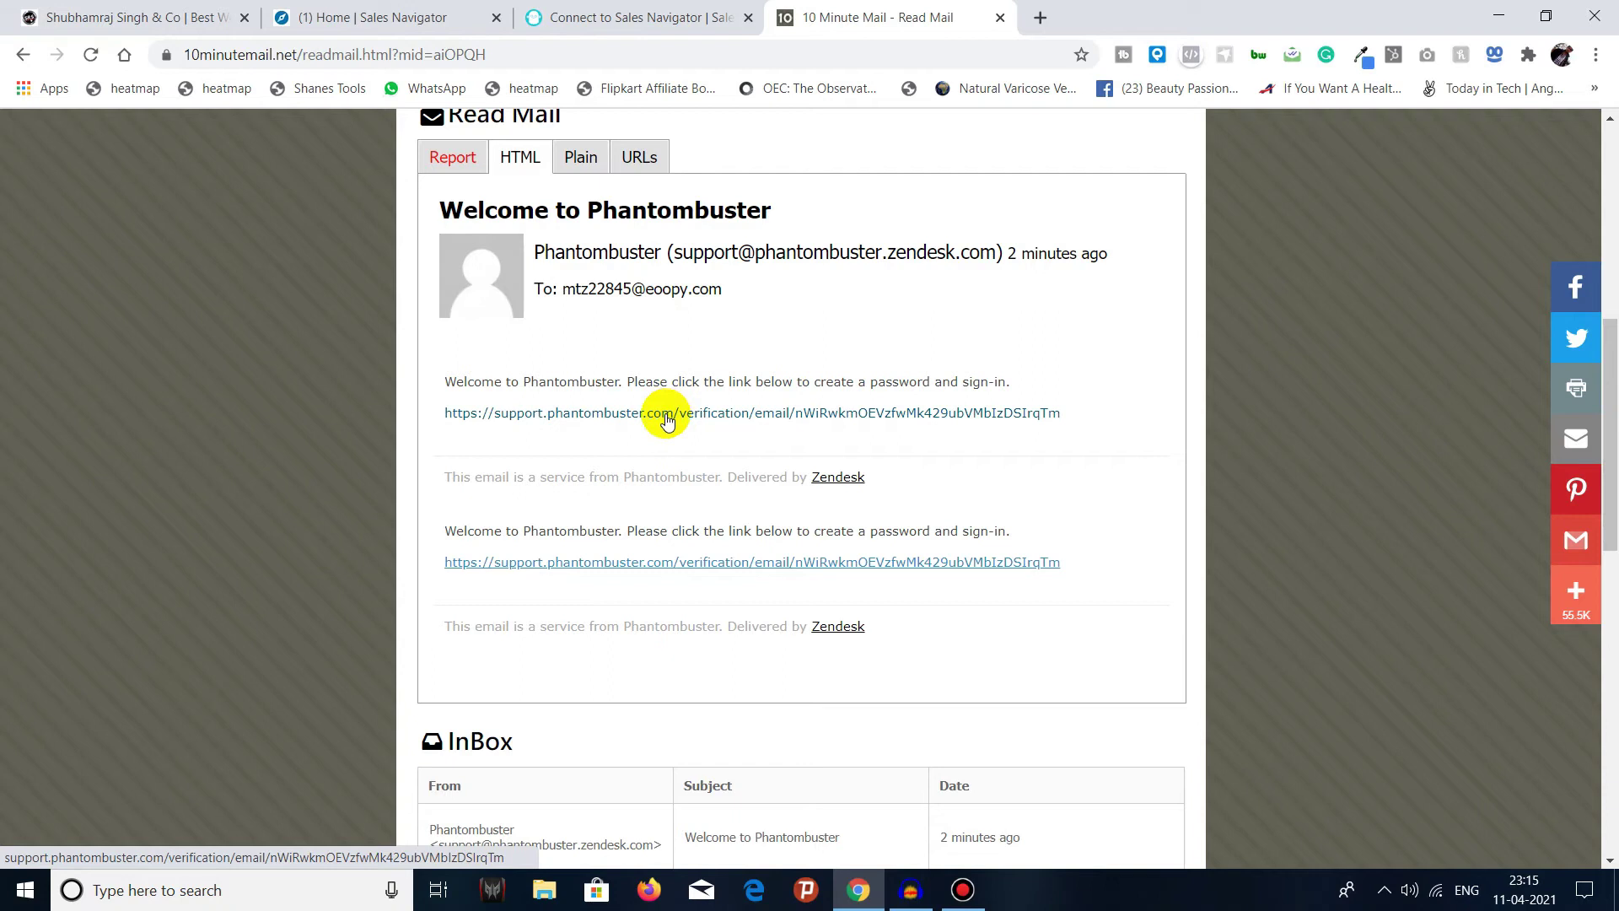
pyautogui.scroll(6, 666, 419)
pyautogui.scroll(-1, 552, 447)
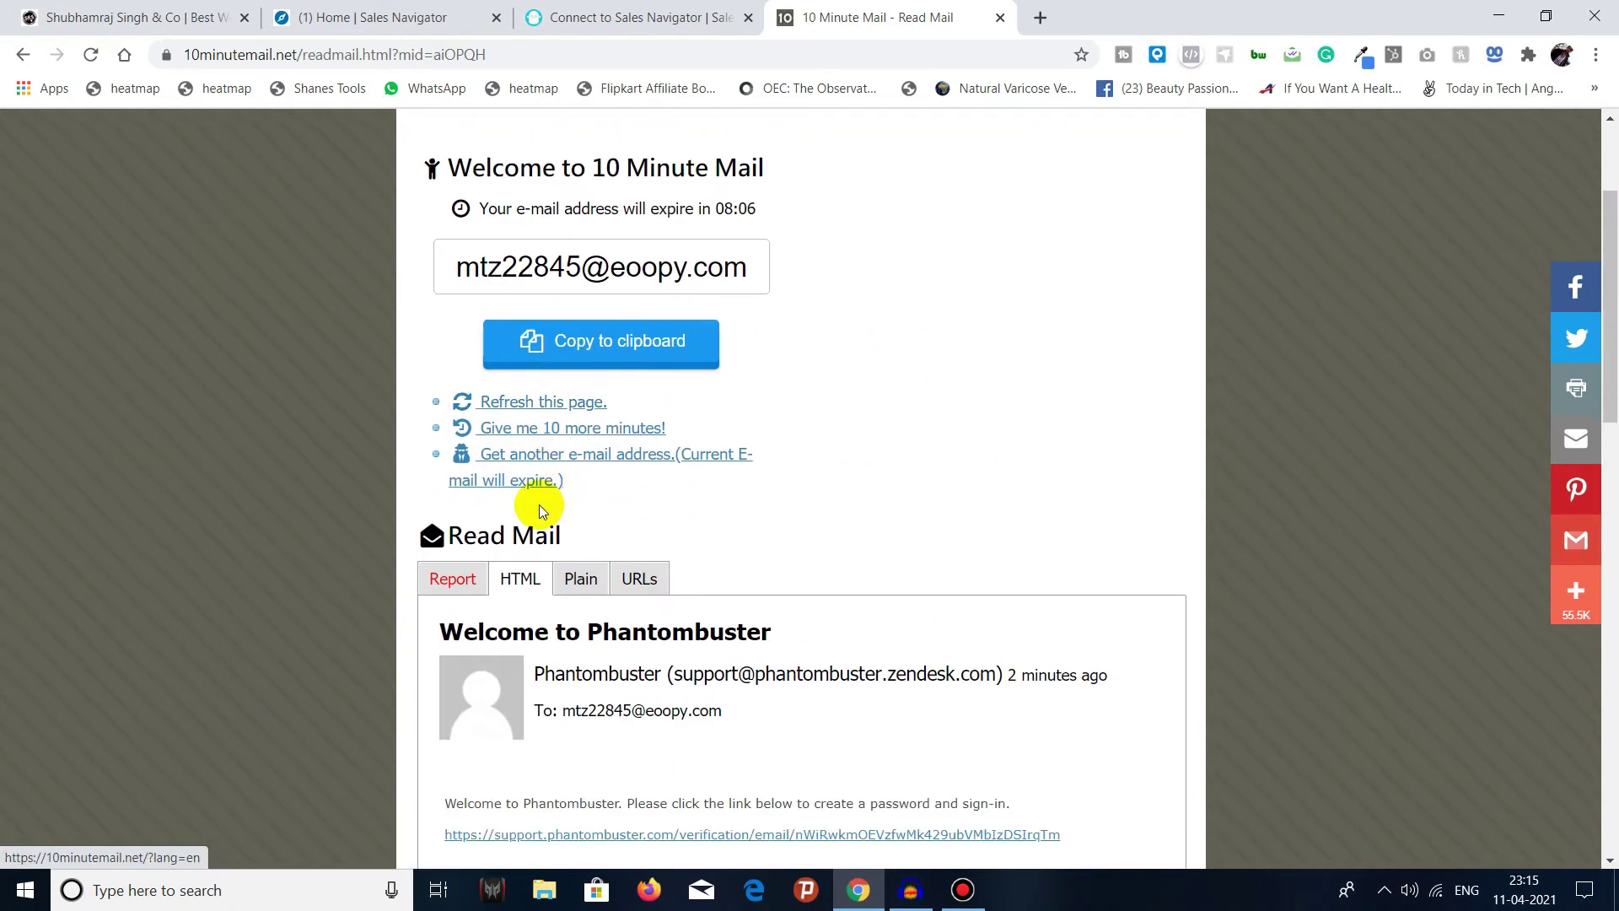
pyautogui.scroll(-8, 543, 419)
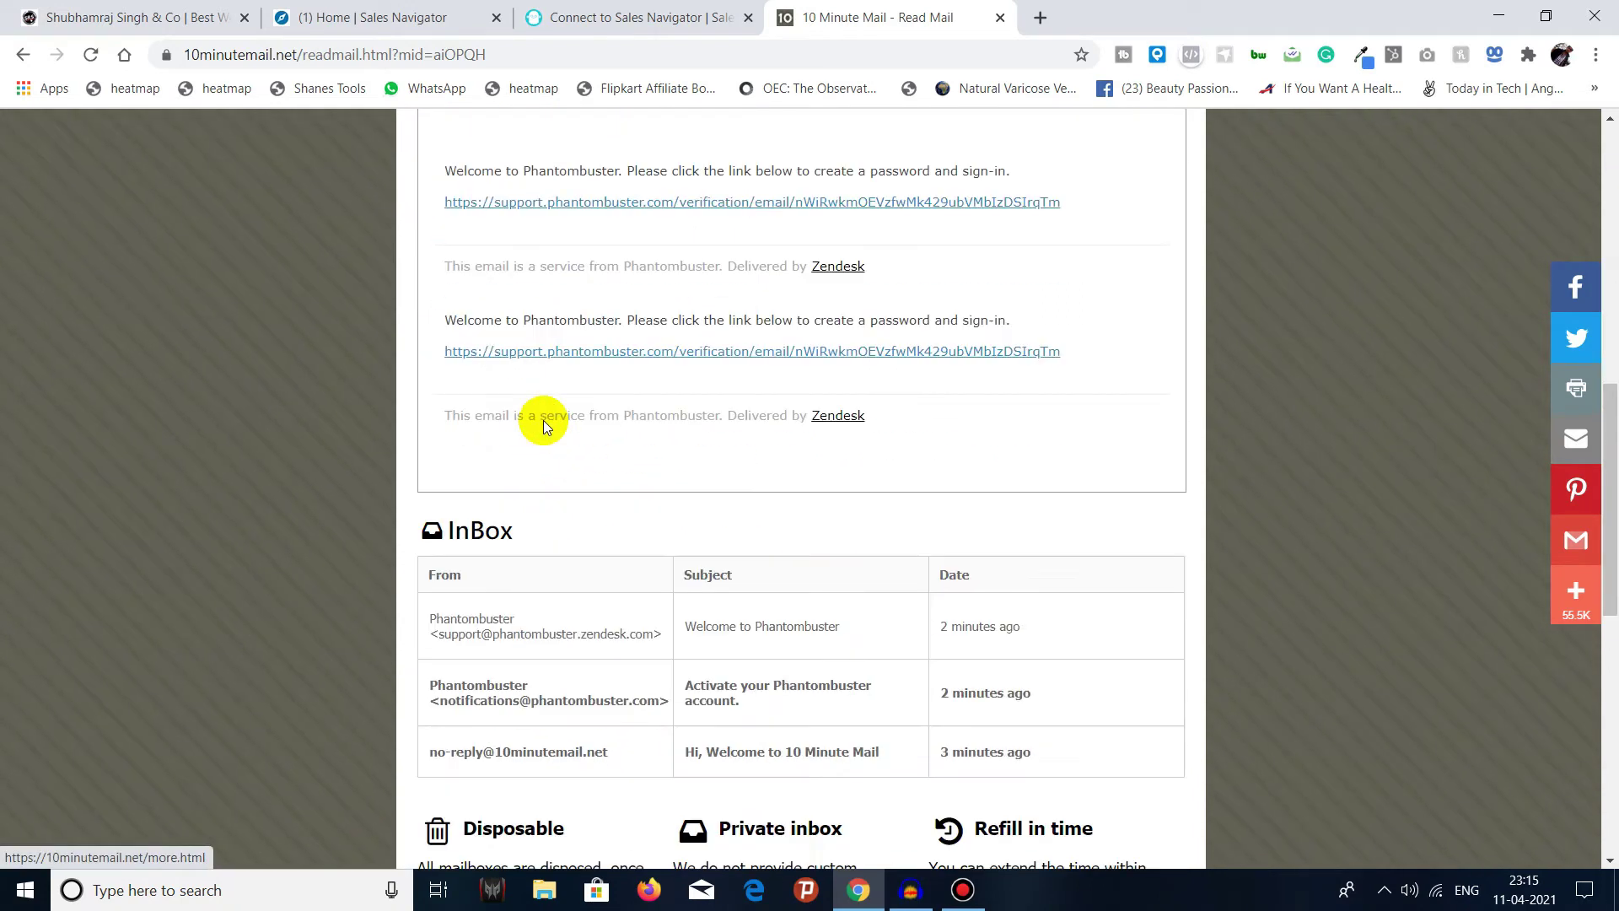
pyautogui.click(540, 482)
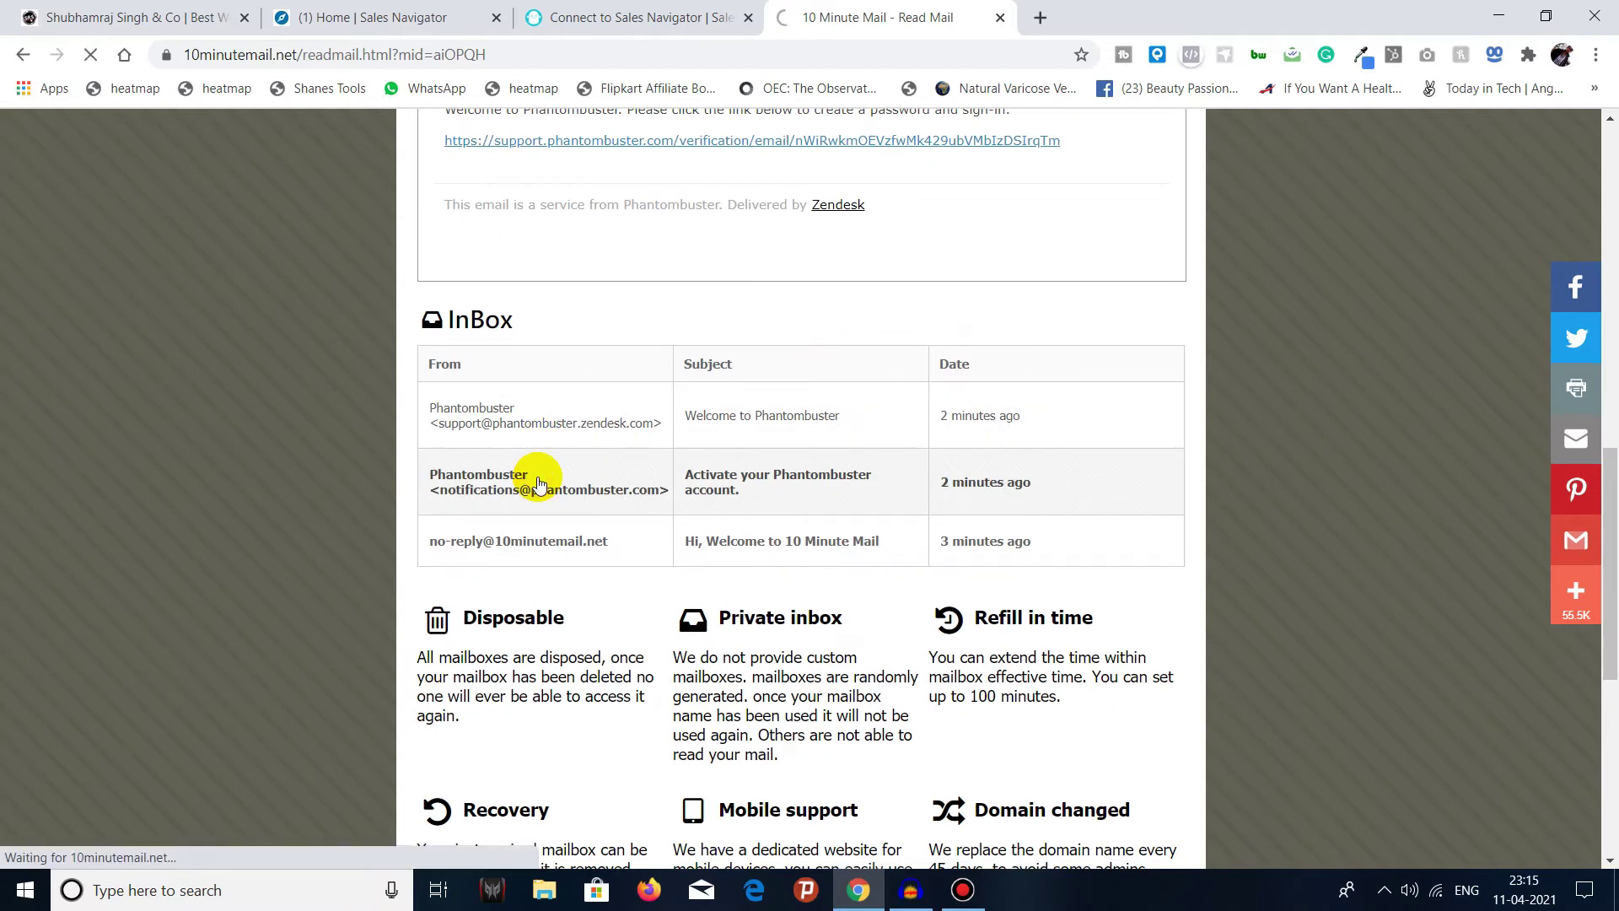
pyautogui.scroll(-9, 563, 473)
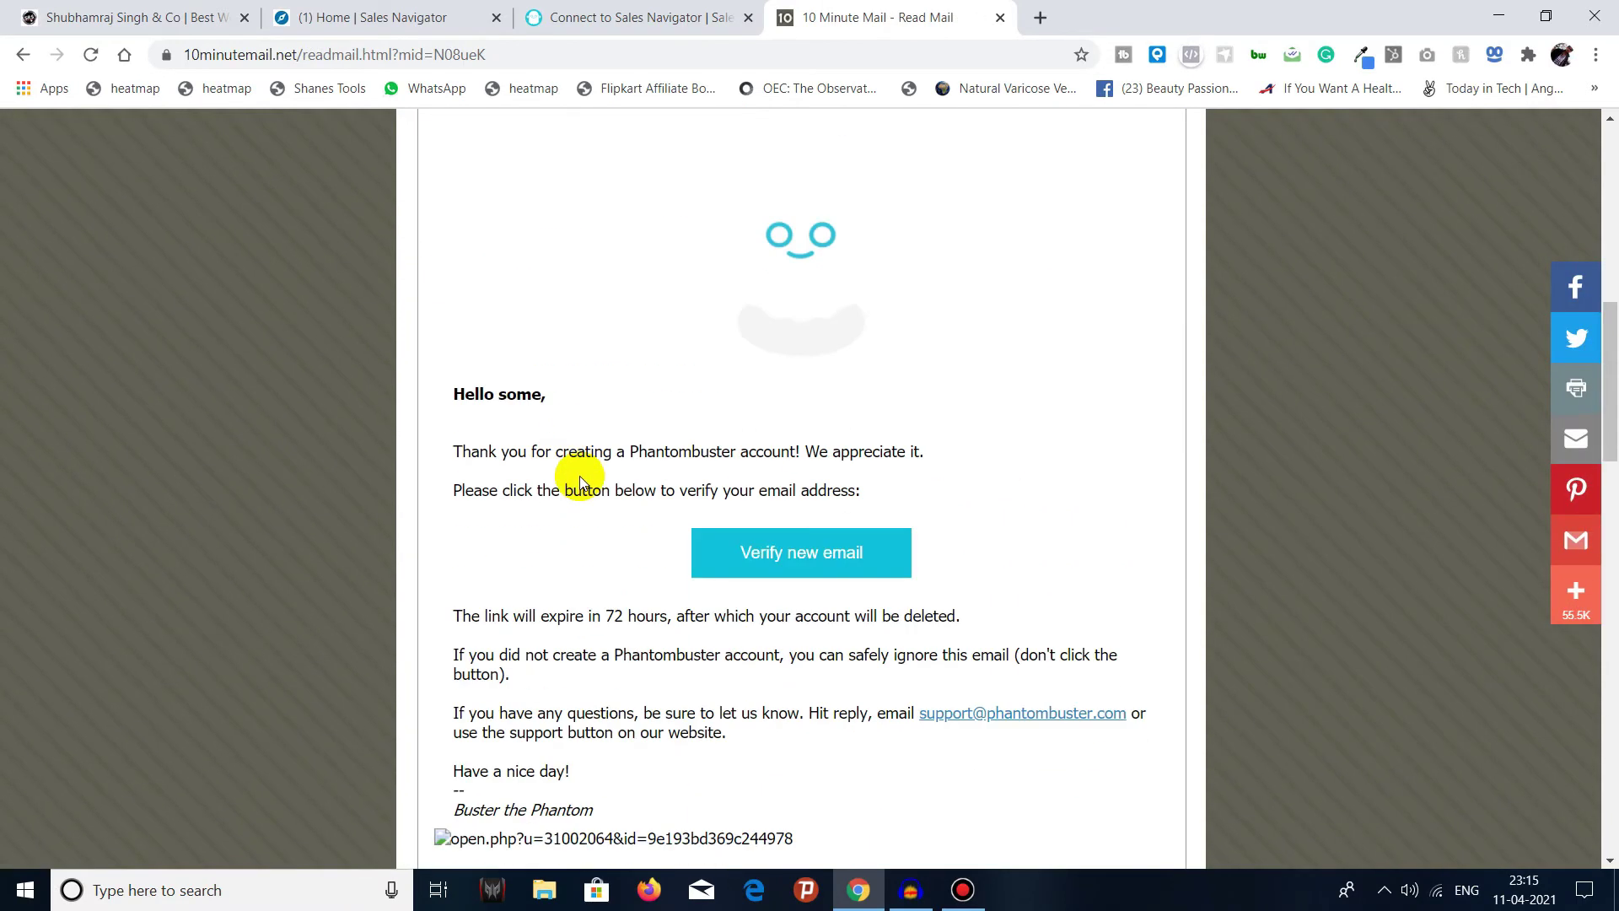
pyautogui.click(780, 555)
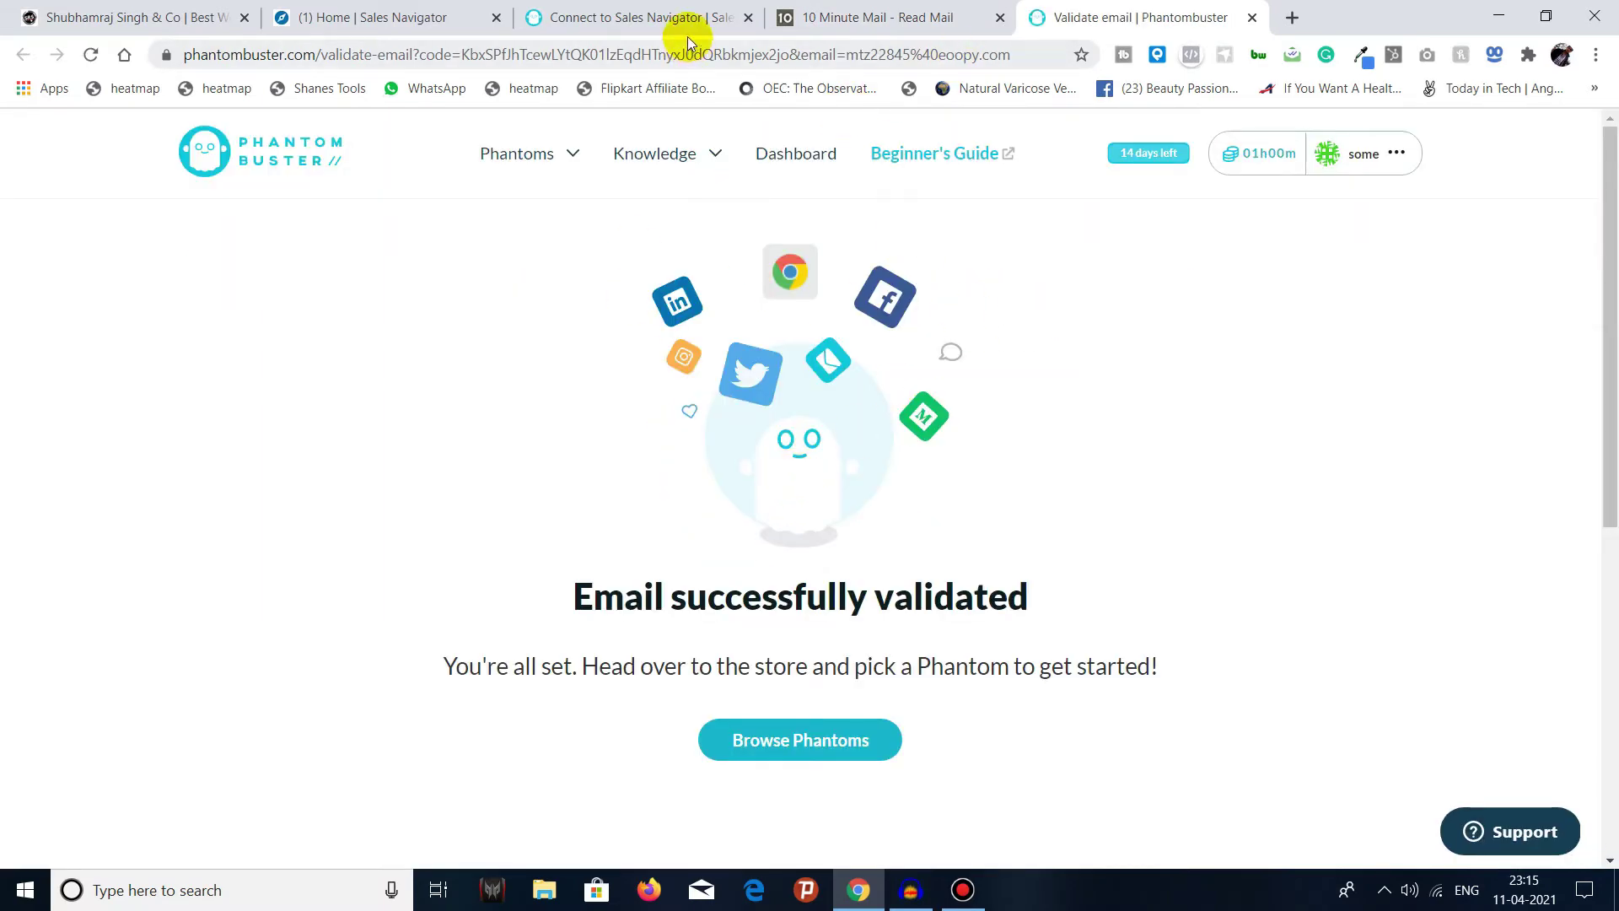
# Return to the phantom setup, close the validation tab, and review the browser extensions list.
pyautogui.click(631, 9)
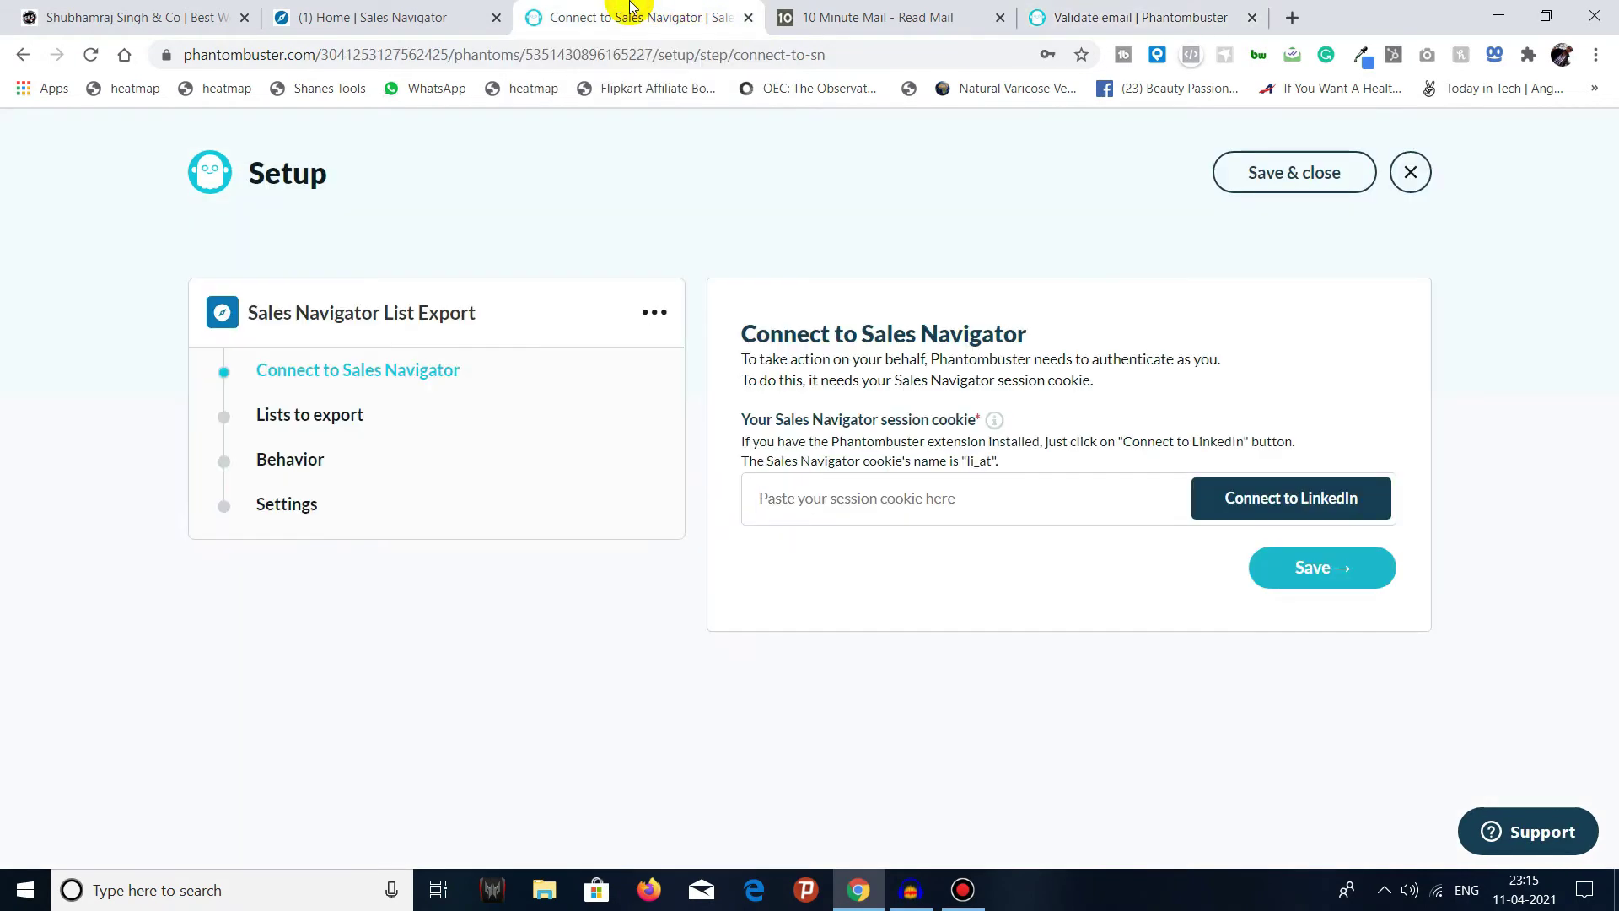
pyautogui.click(1252, 18)
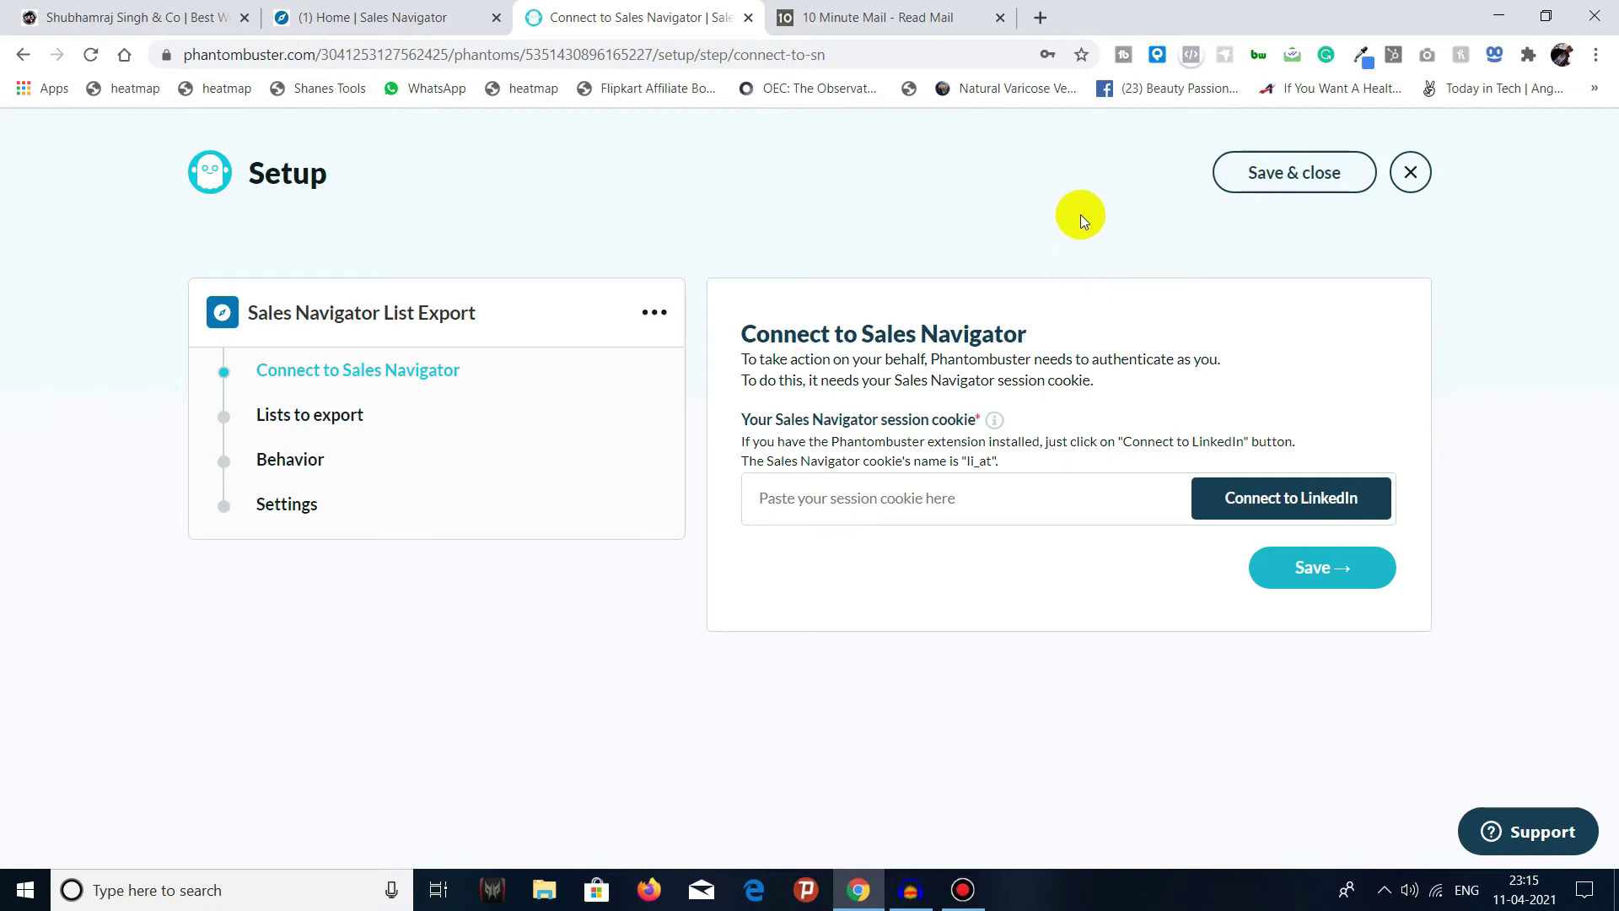
pyautogui.click(1527, 55)
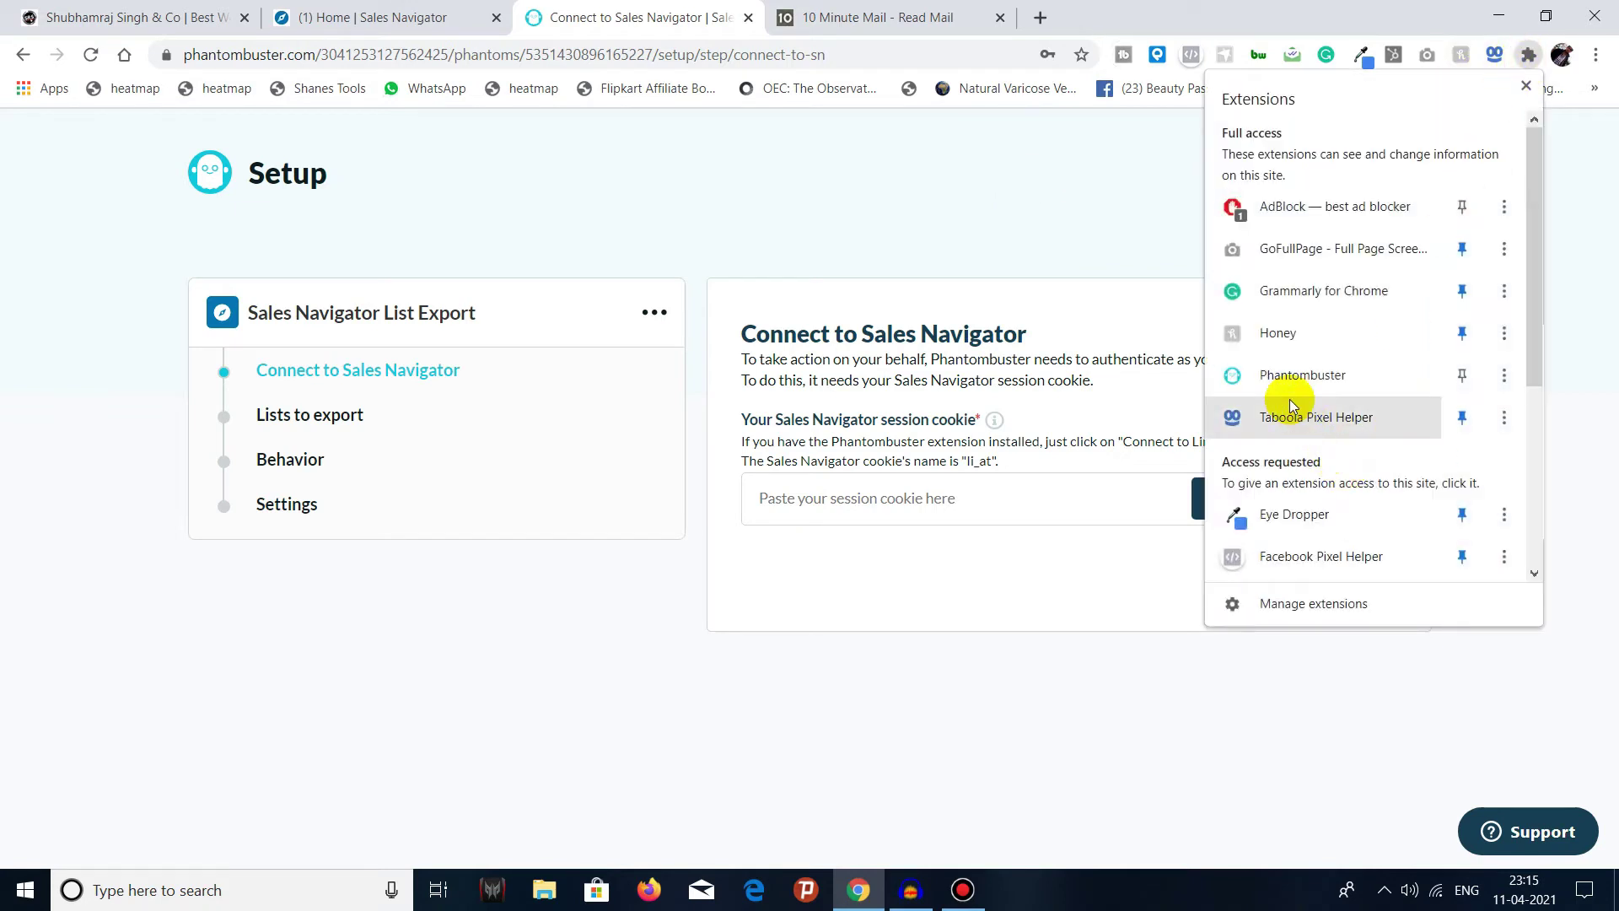
pyautogui.scroll(-4, 1303, 426)
pyautogui.scroll(3, 1301, 473)
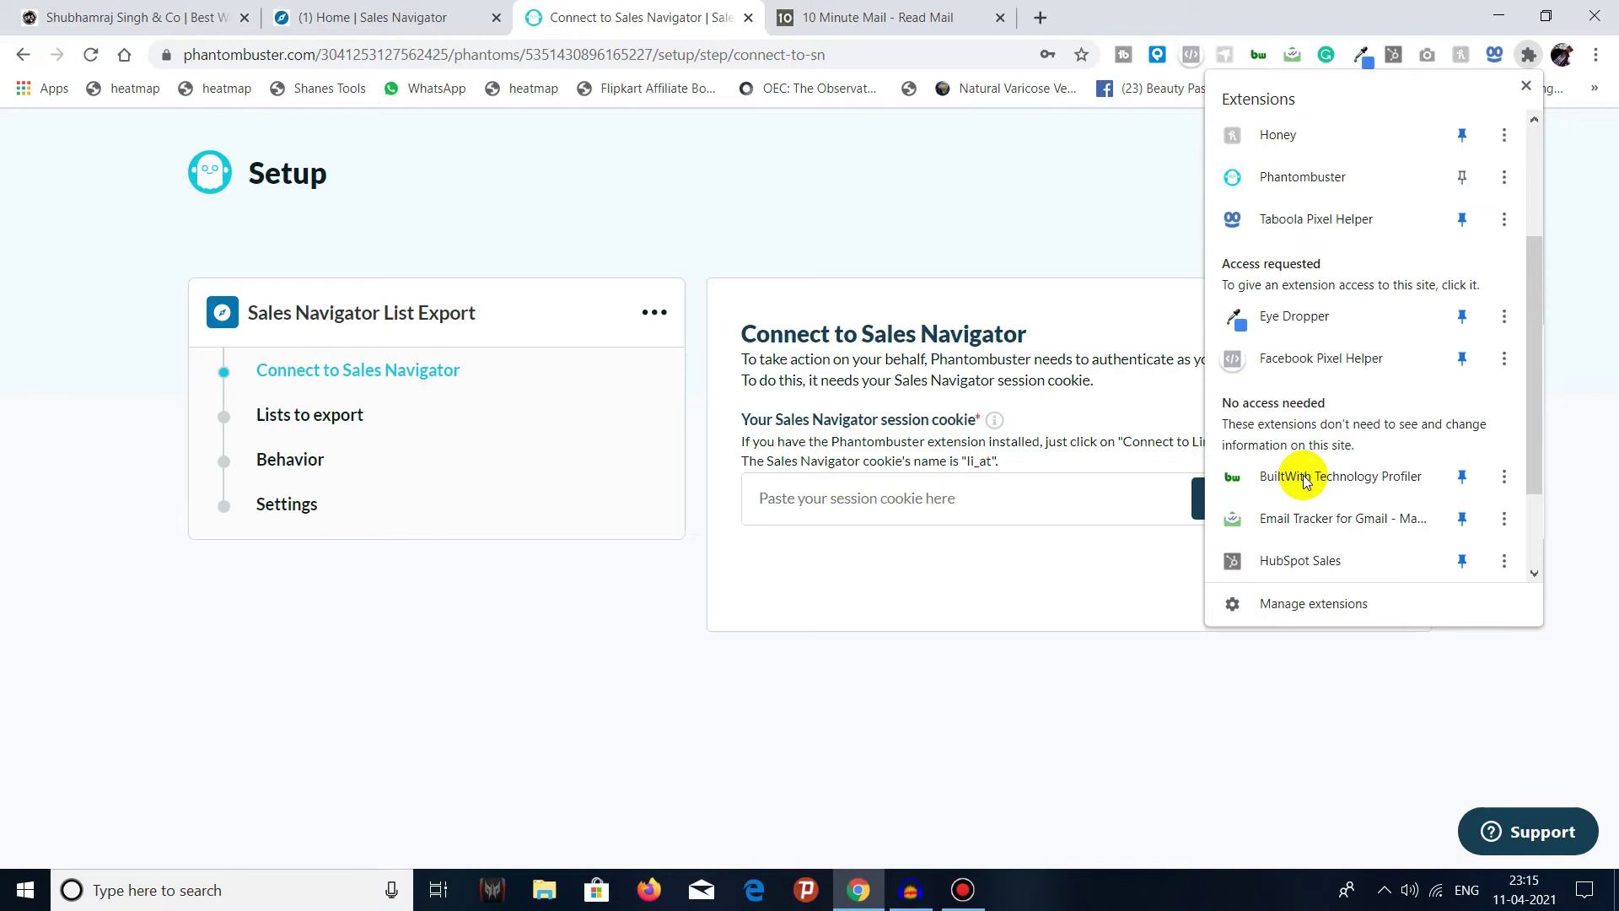
pyautogui.scroll(3, 1304, 480)
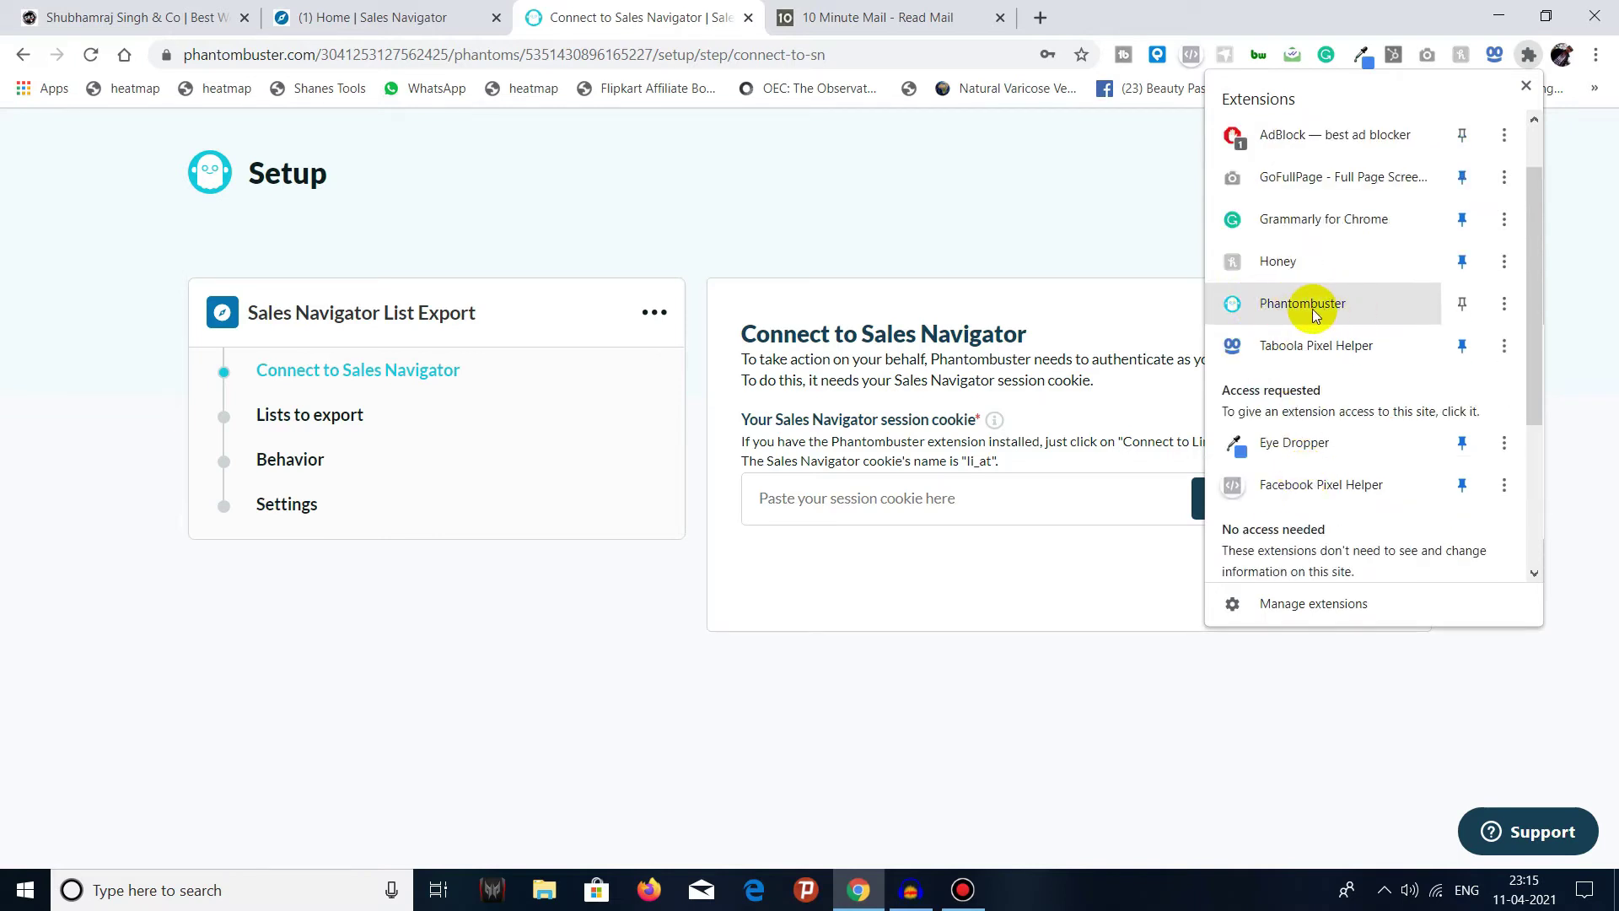
# Connect the phantom to LinkedIn with the auto-filled session cookie and save.
pyautogui.click(1037, 172)
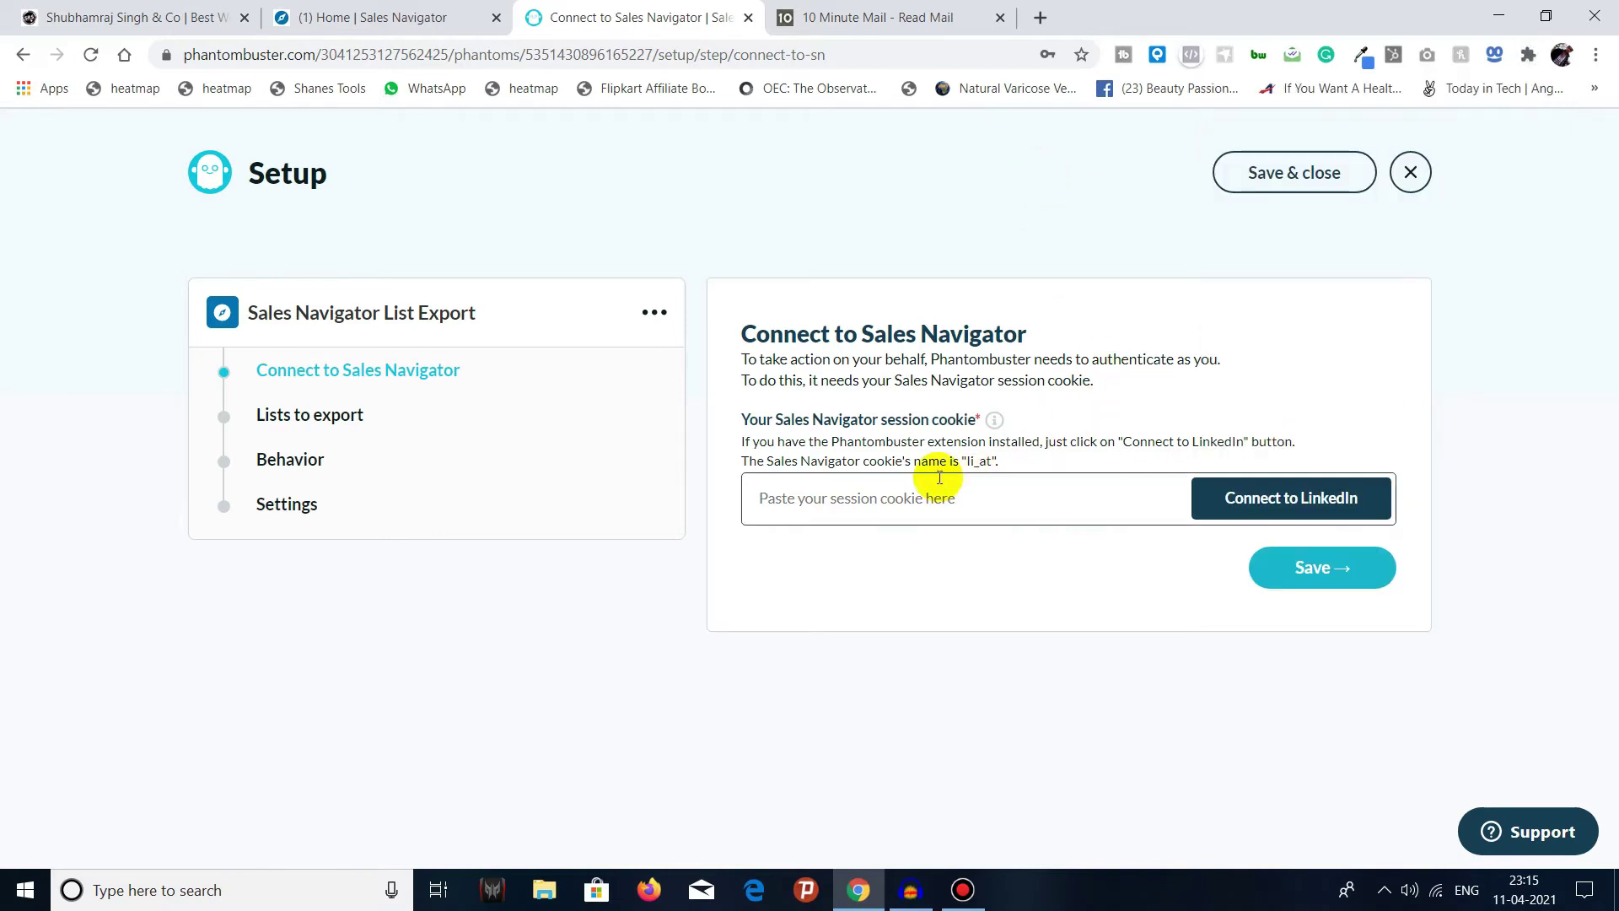
pyautogui.click(1291, 515)
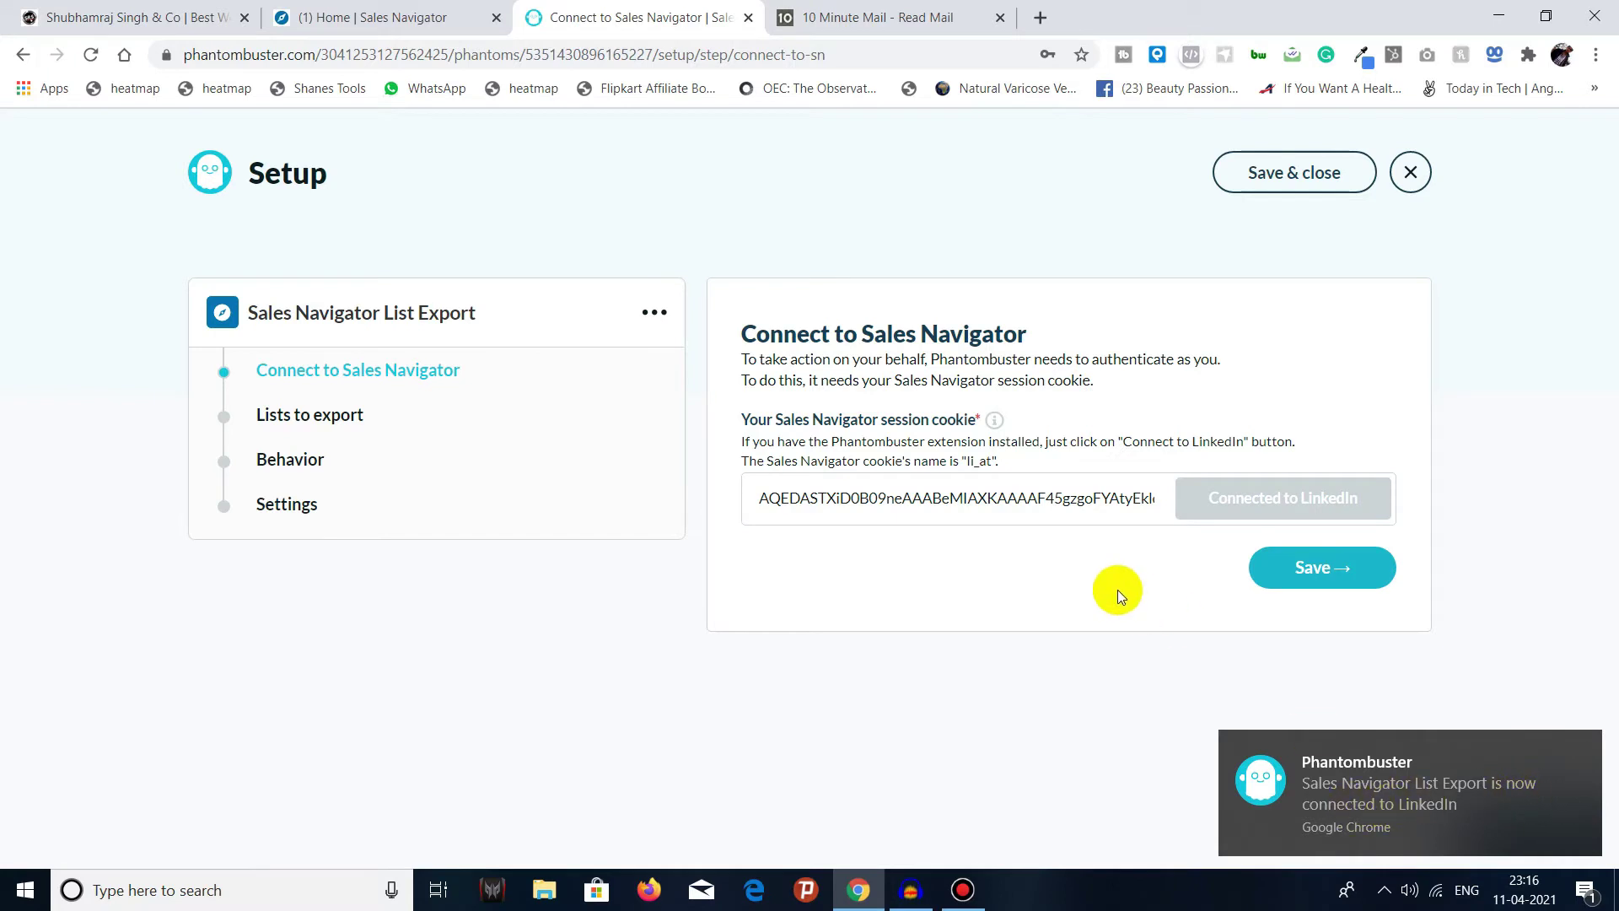
pyautogui.click(1309, 569)
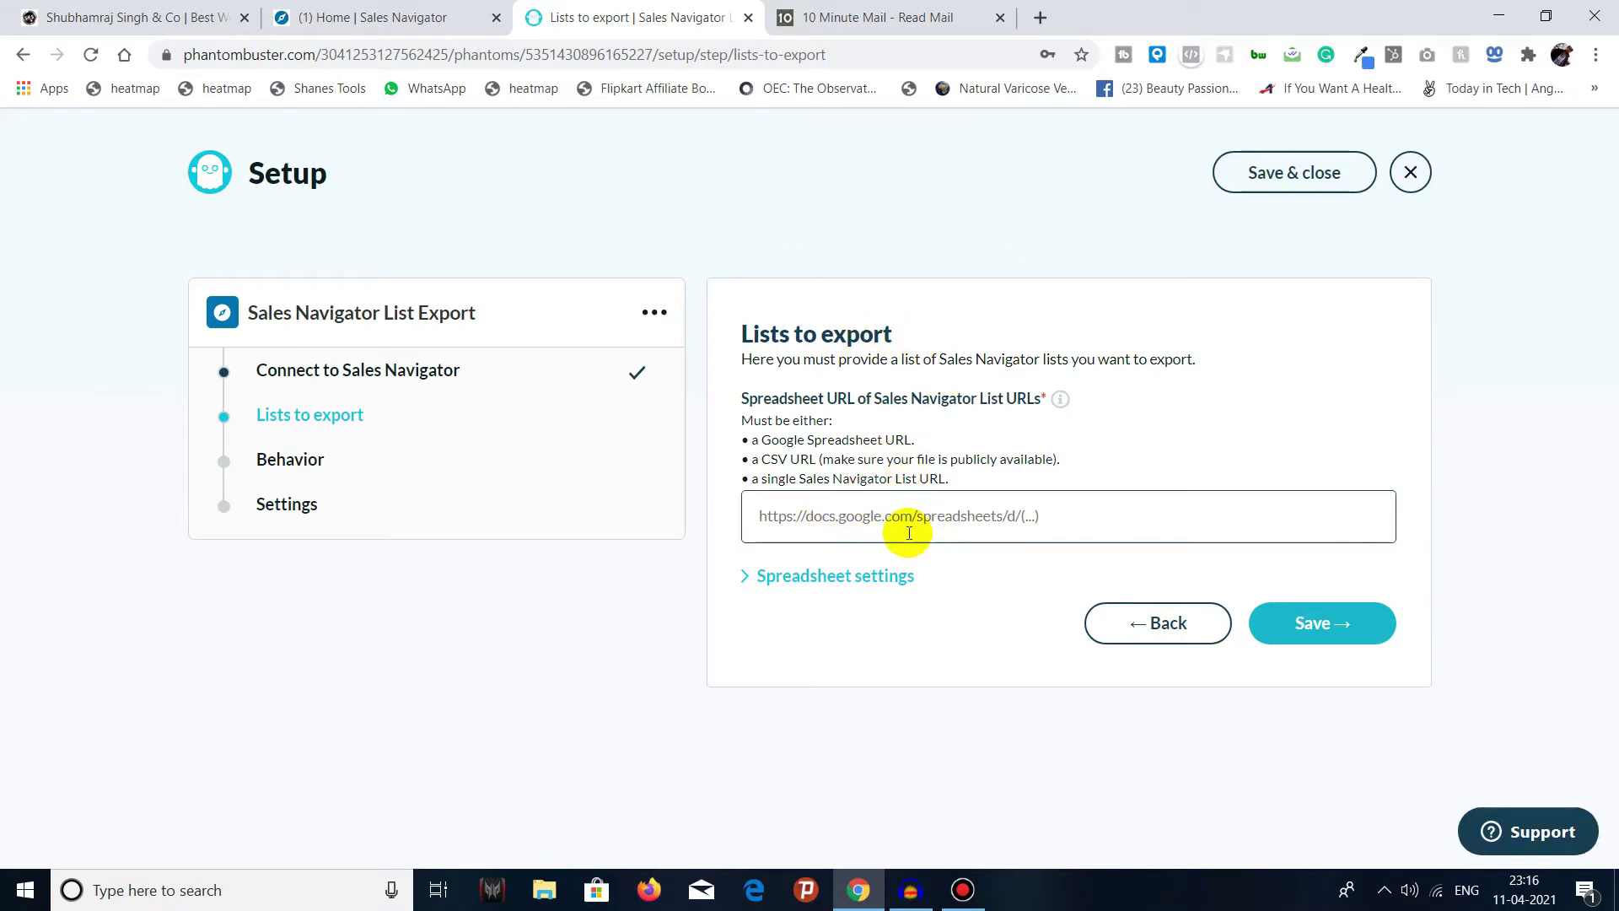
# Open the 82-lead 'new' list under Lead lists and copy its URL.
pyautogui.click(363, 15)
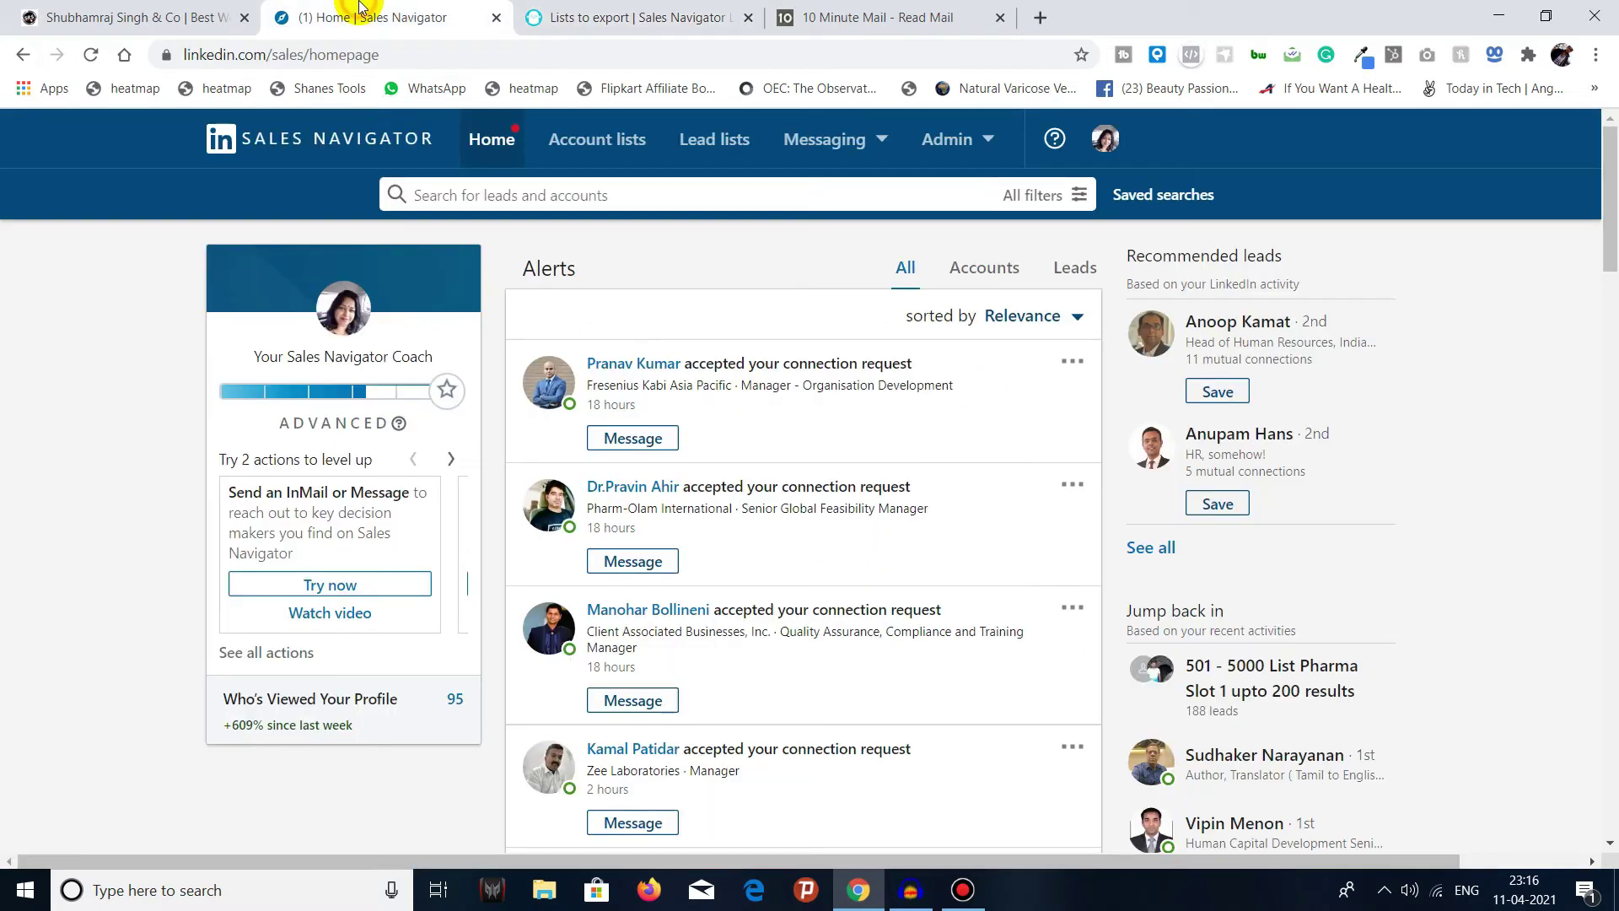
pyautogui.click(708, 150)
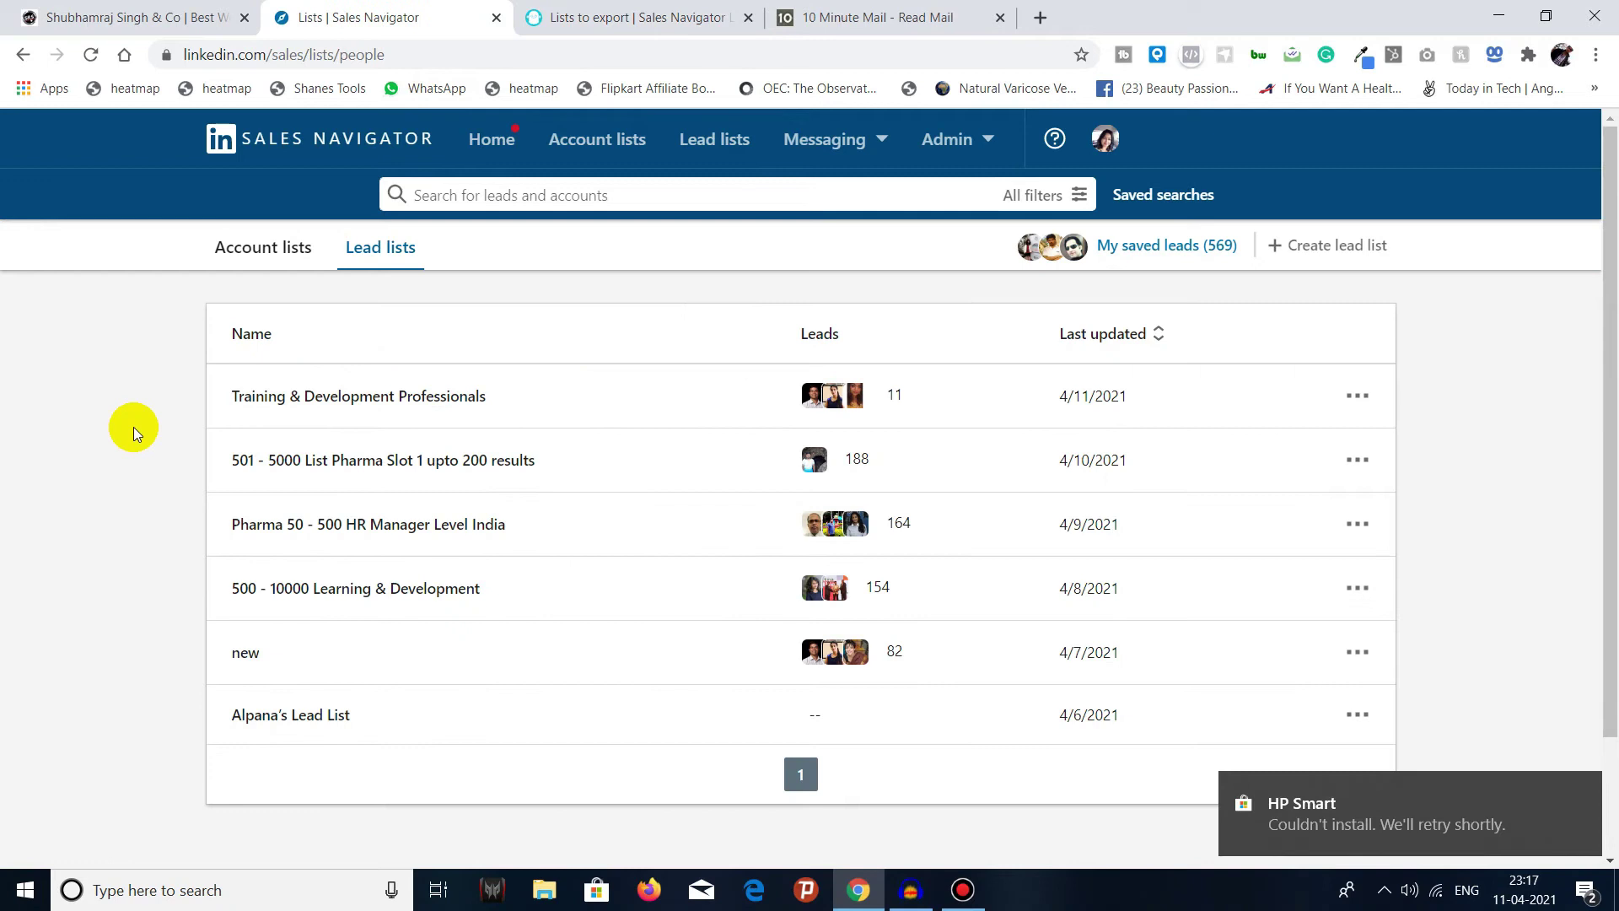
pyautogui.click(248, 655)
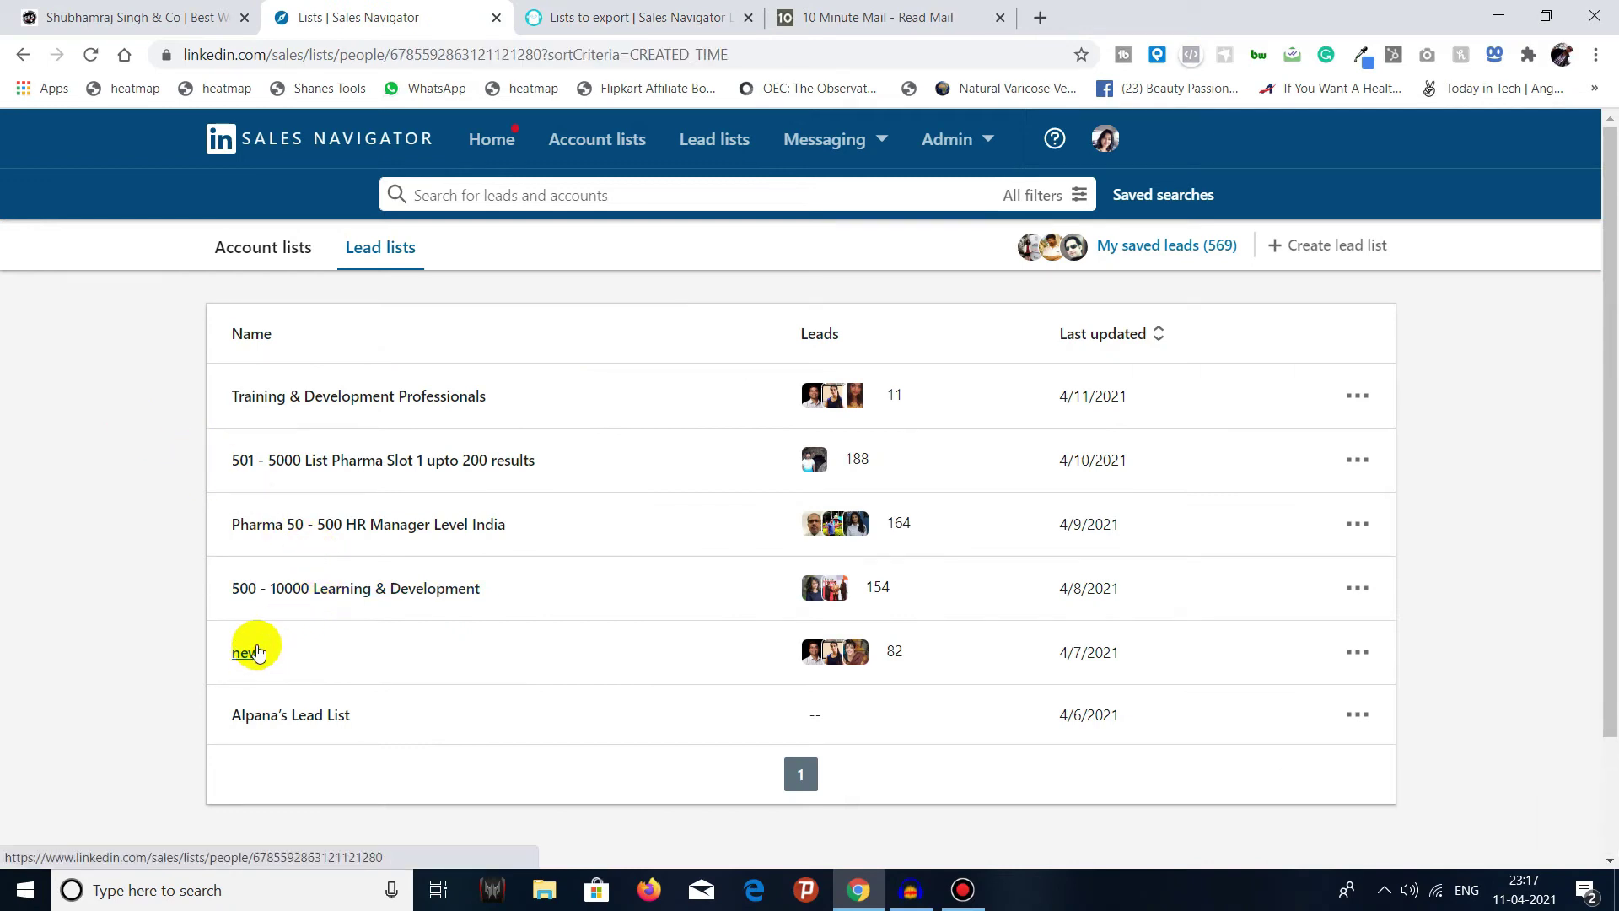
pyautogui.click(765, 49)
pyautogui.hotkey('ctrl', 'c')
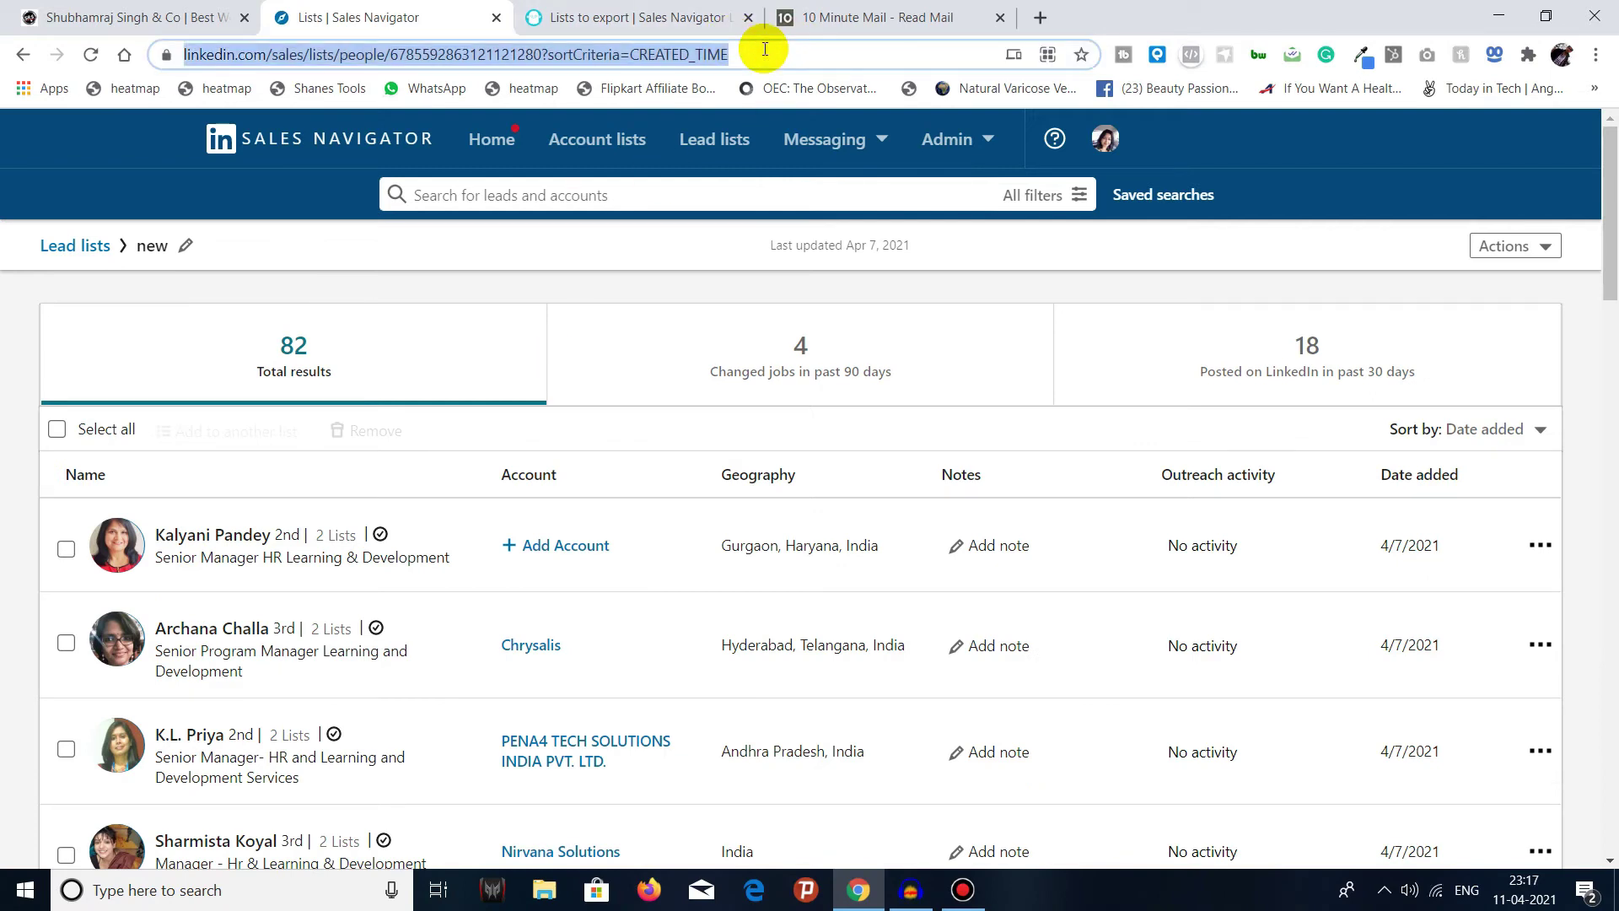
pyautogui.click(624, 16)
# Paste the 'new' list URL as the list to export and save.
pyautogui.click(1014, 516)
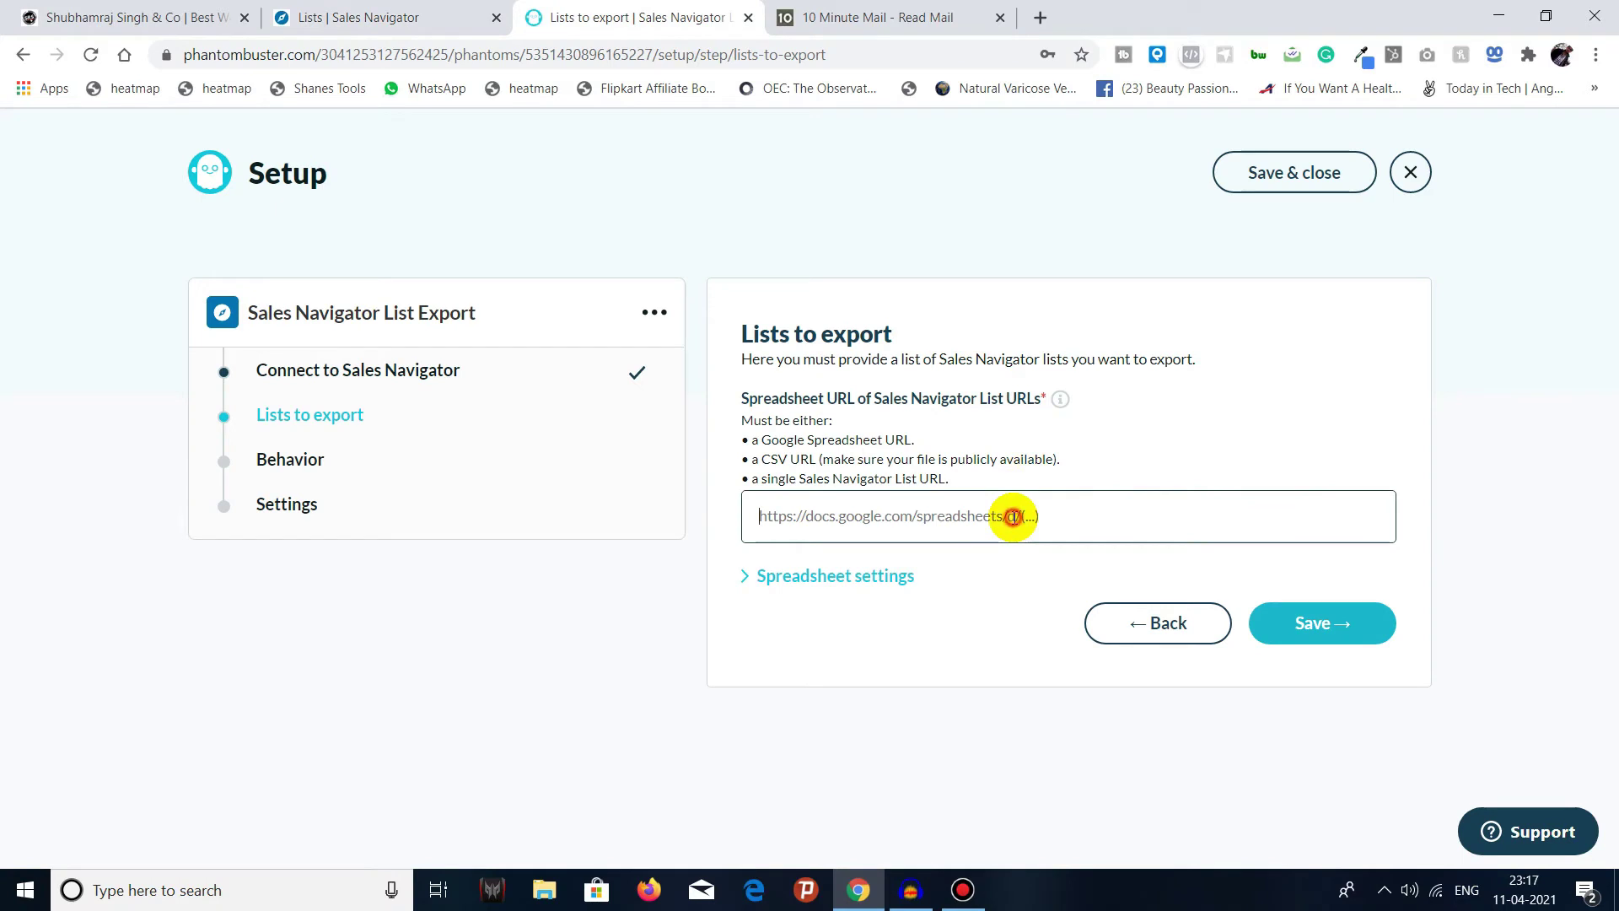
pyautogui.hotkey('ctrl', 'v')
pyautogui.click(857, 582)
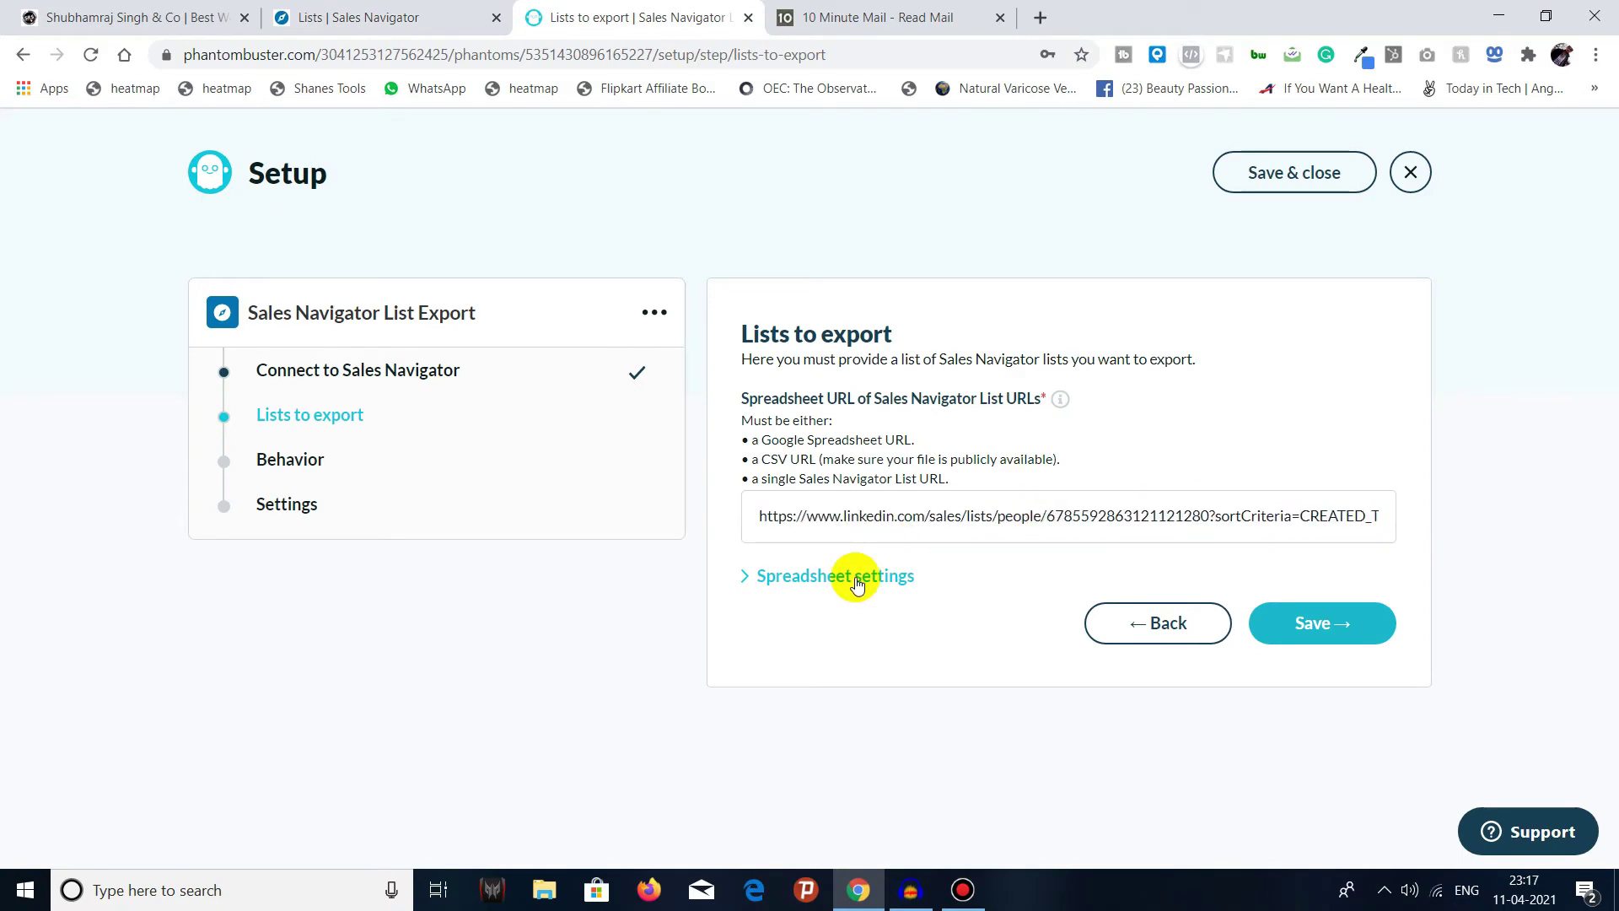
pyautogui.click(857, 582)
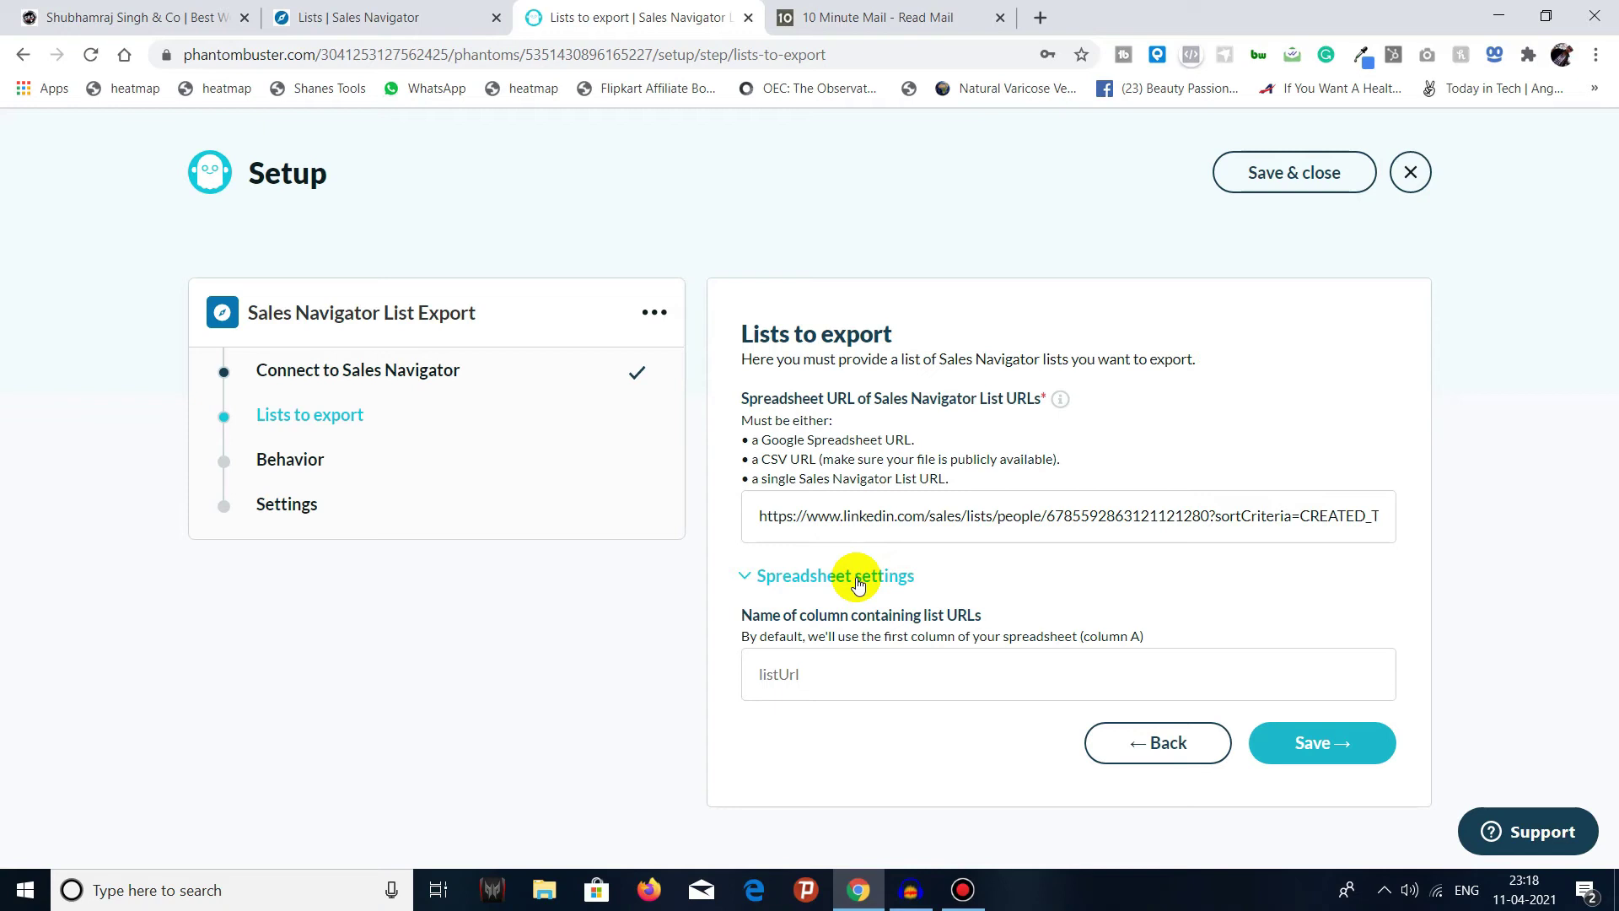
pyautogui.click(858, 582)
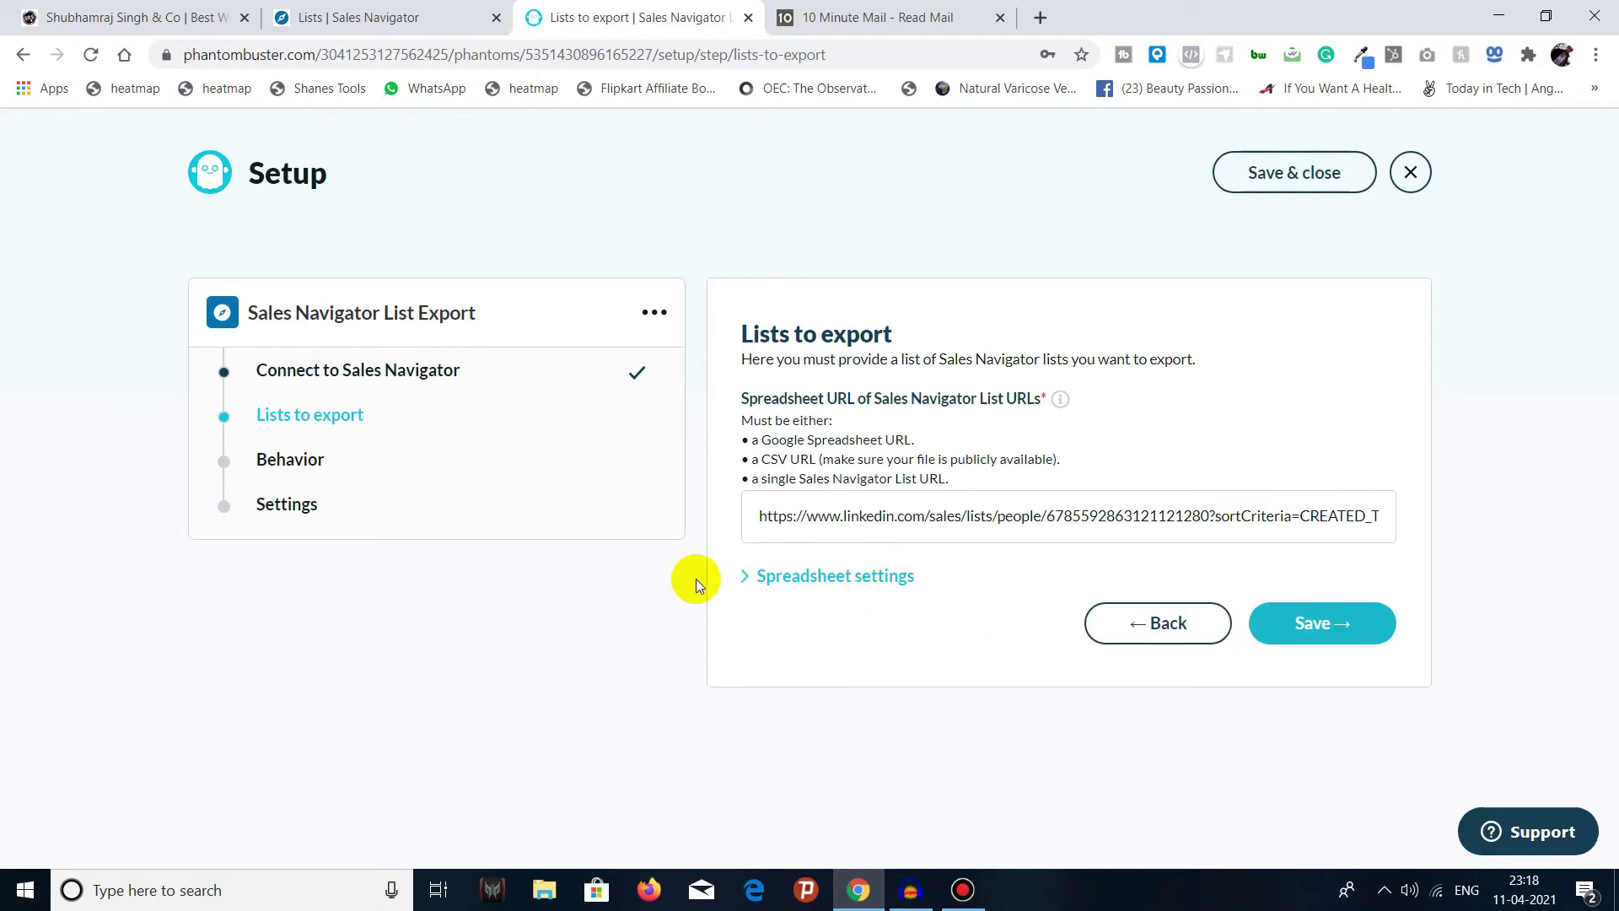
pyautogui.click(1341, 630)
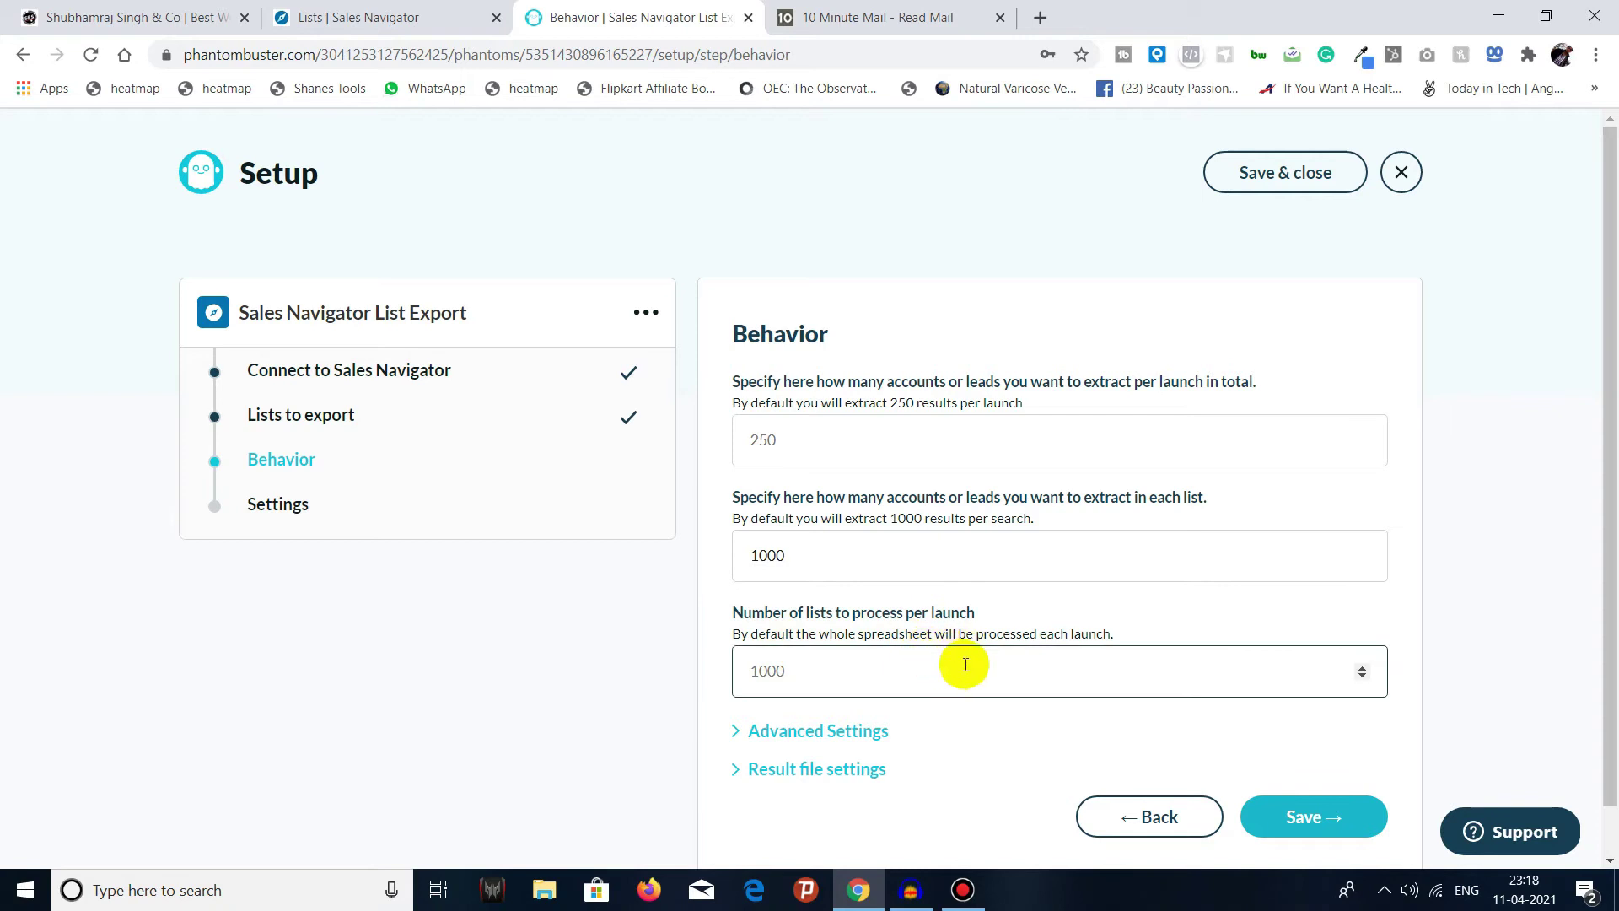
# Review Advanced and Result file settings, keep the defaults (250 per launch, 1000 per list), and save.
pyautogui.scroll(-1, 1022, 671)
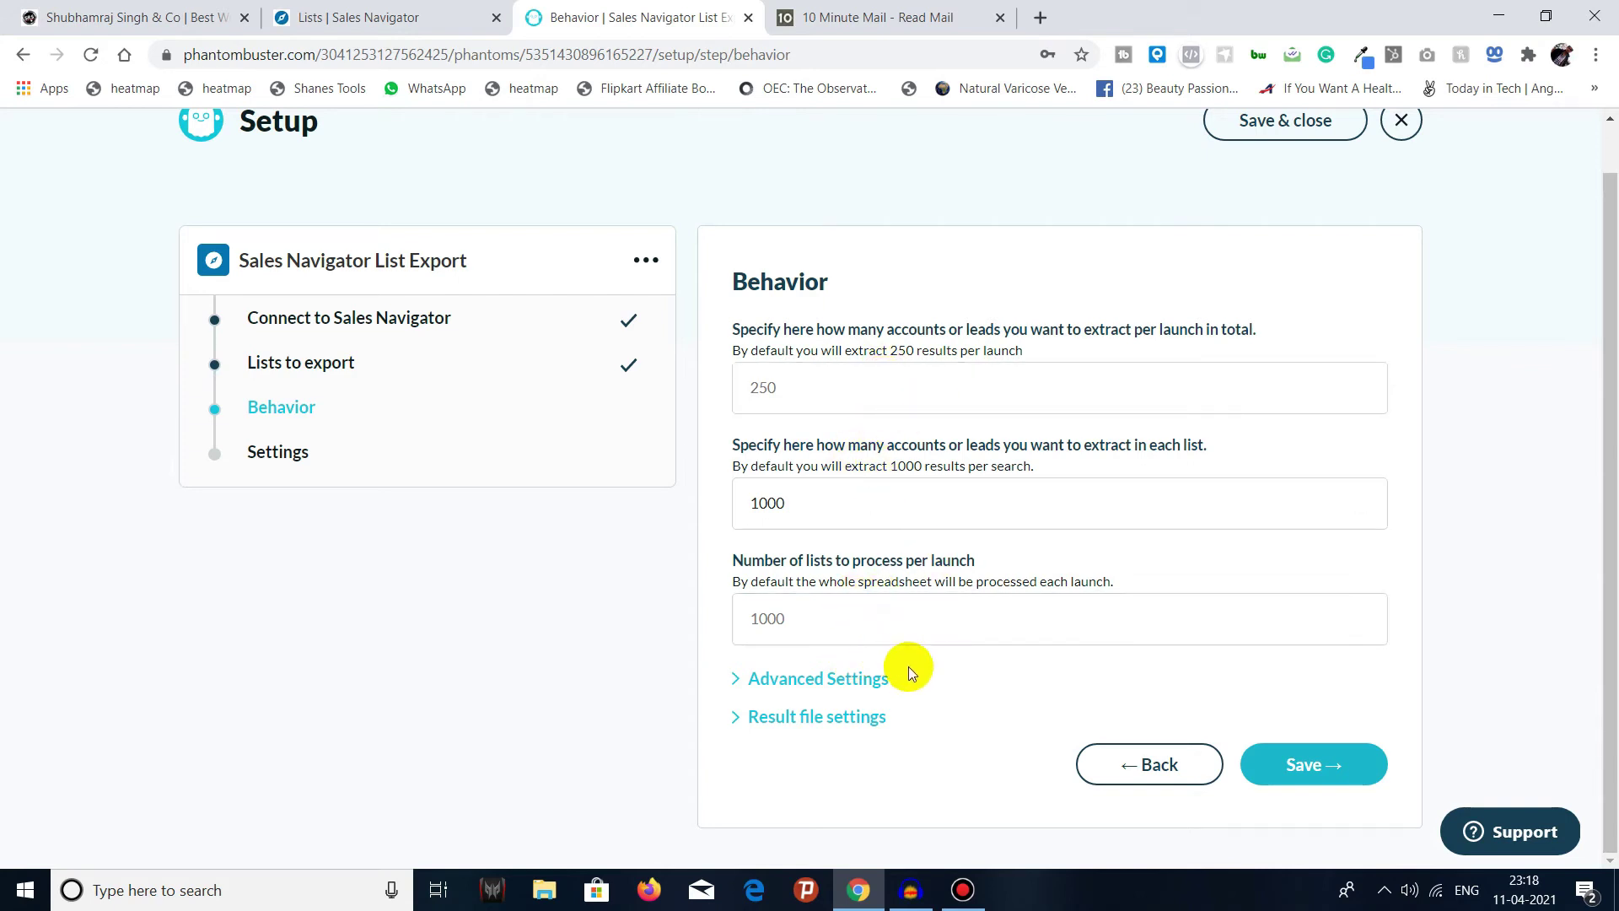
pyautogui.click(852, 679)
pyautogui.scroll(-1, 854, 658)
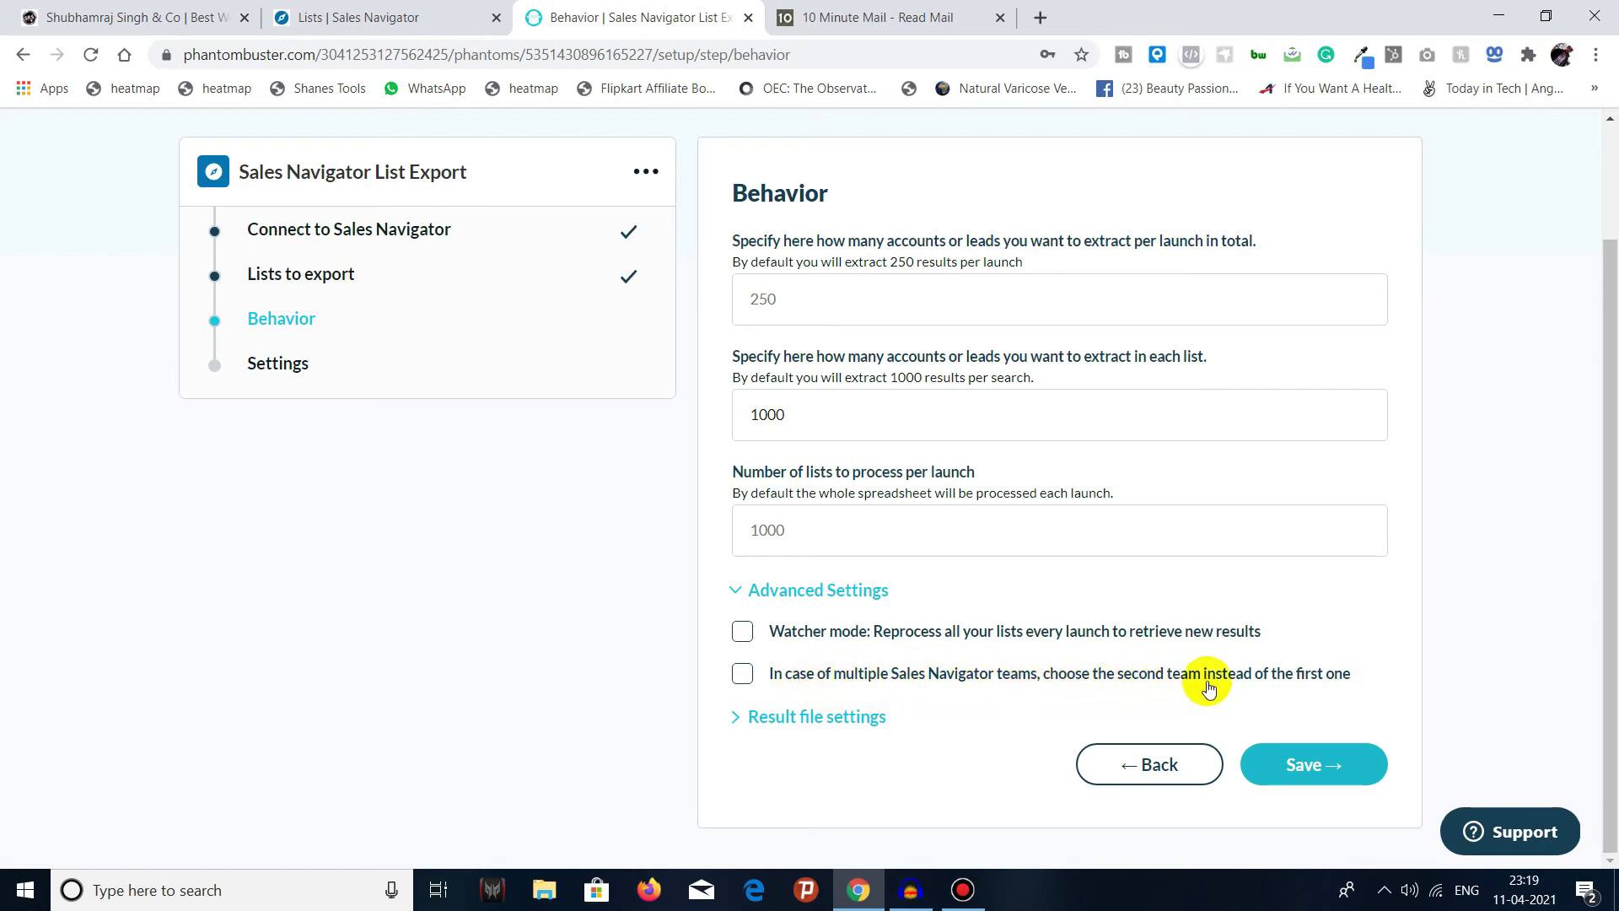
pyautogui.click(843, 589)
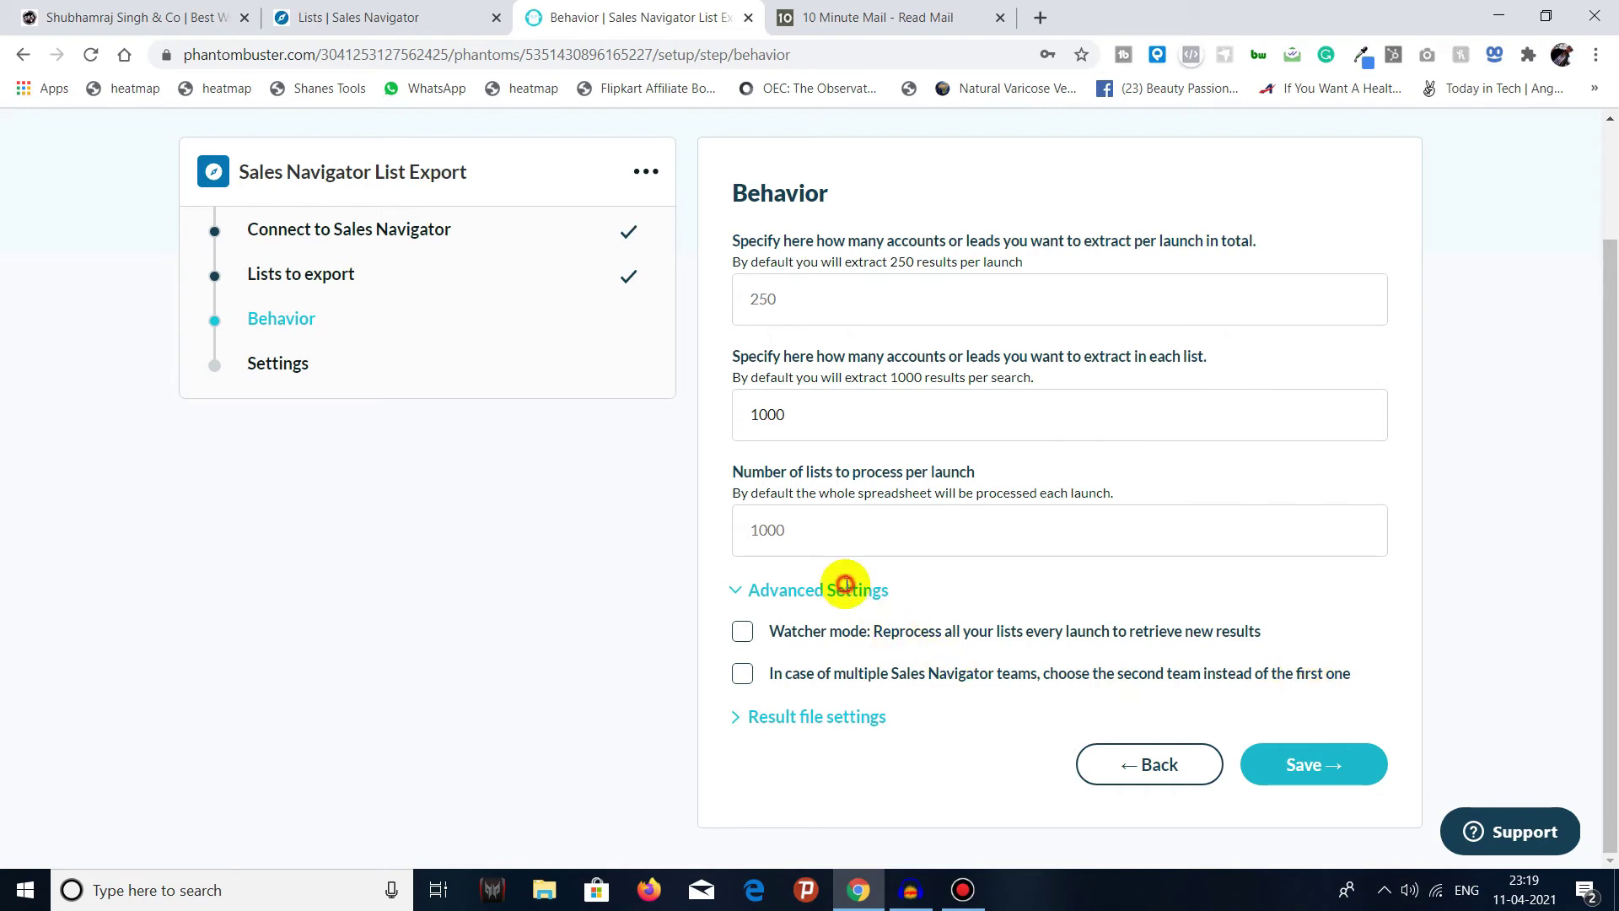
pyautogui.click(831, 710)
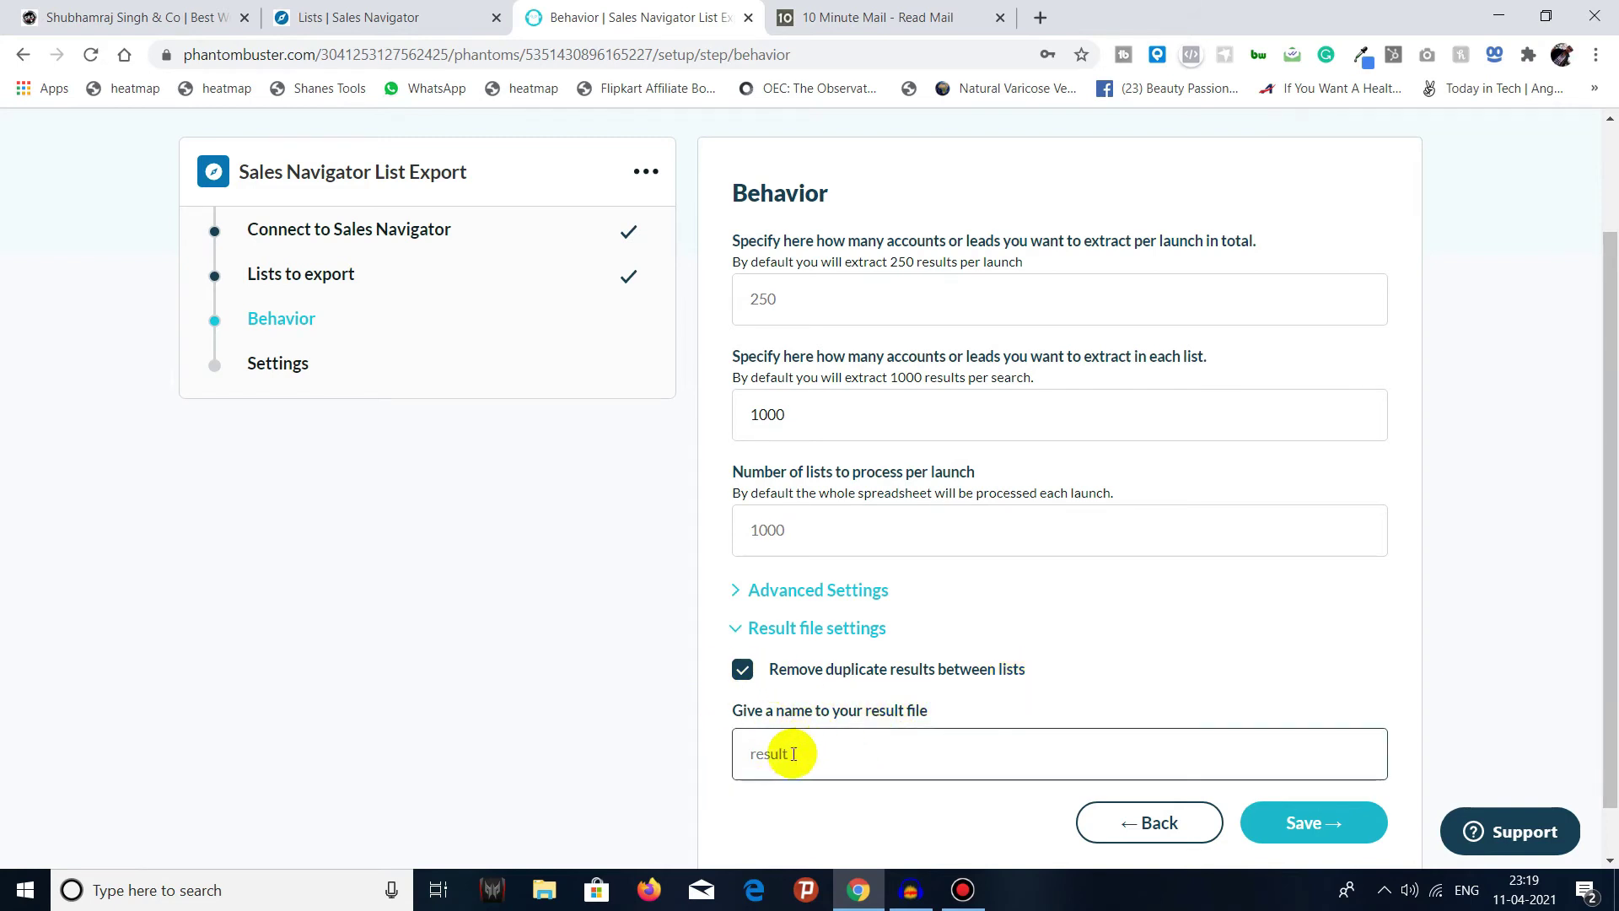
pyautogui.click(804, 635)
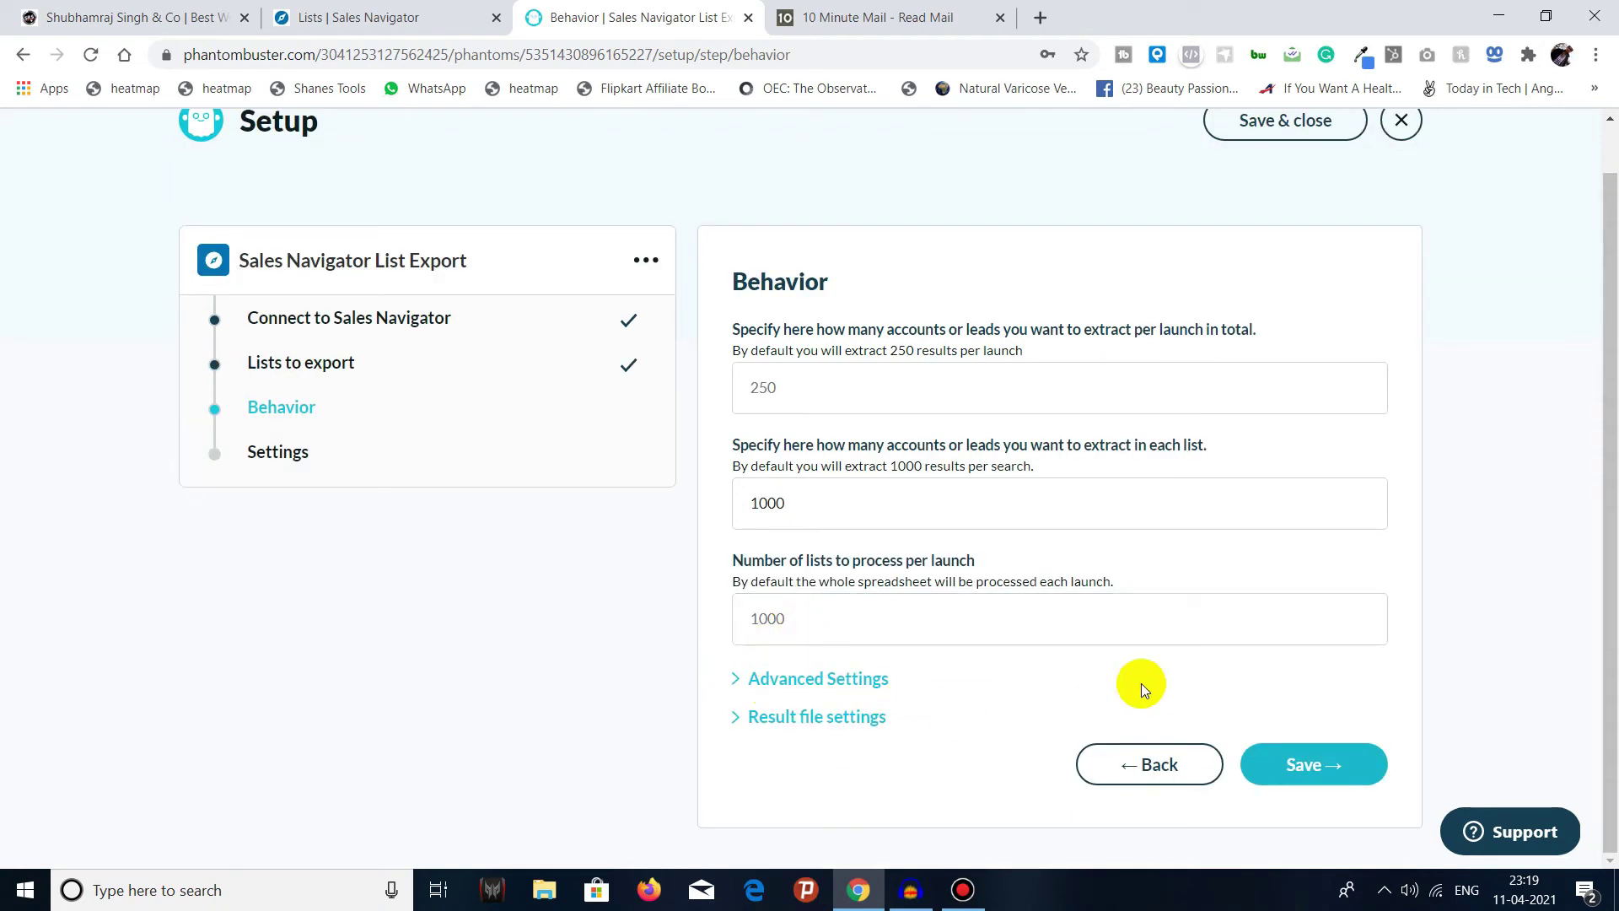
pyautogui.click(1313, 766)
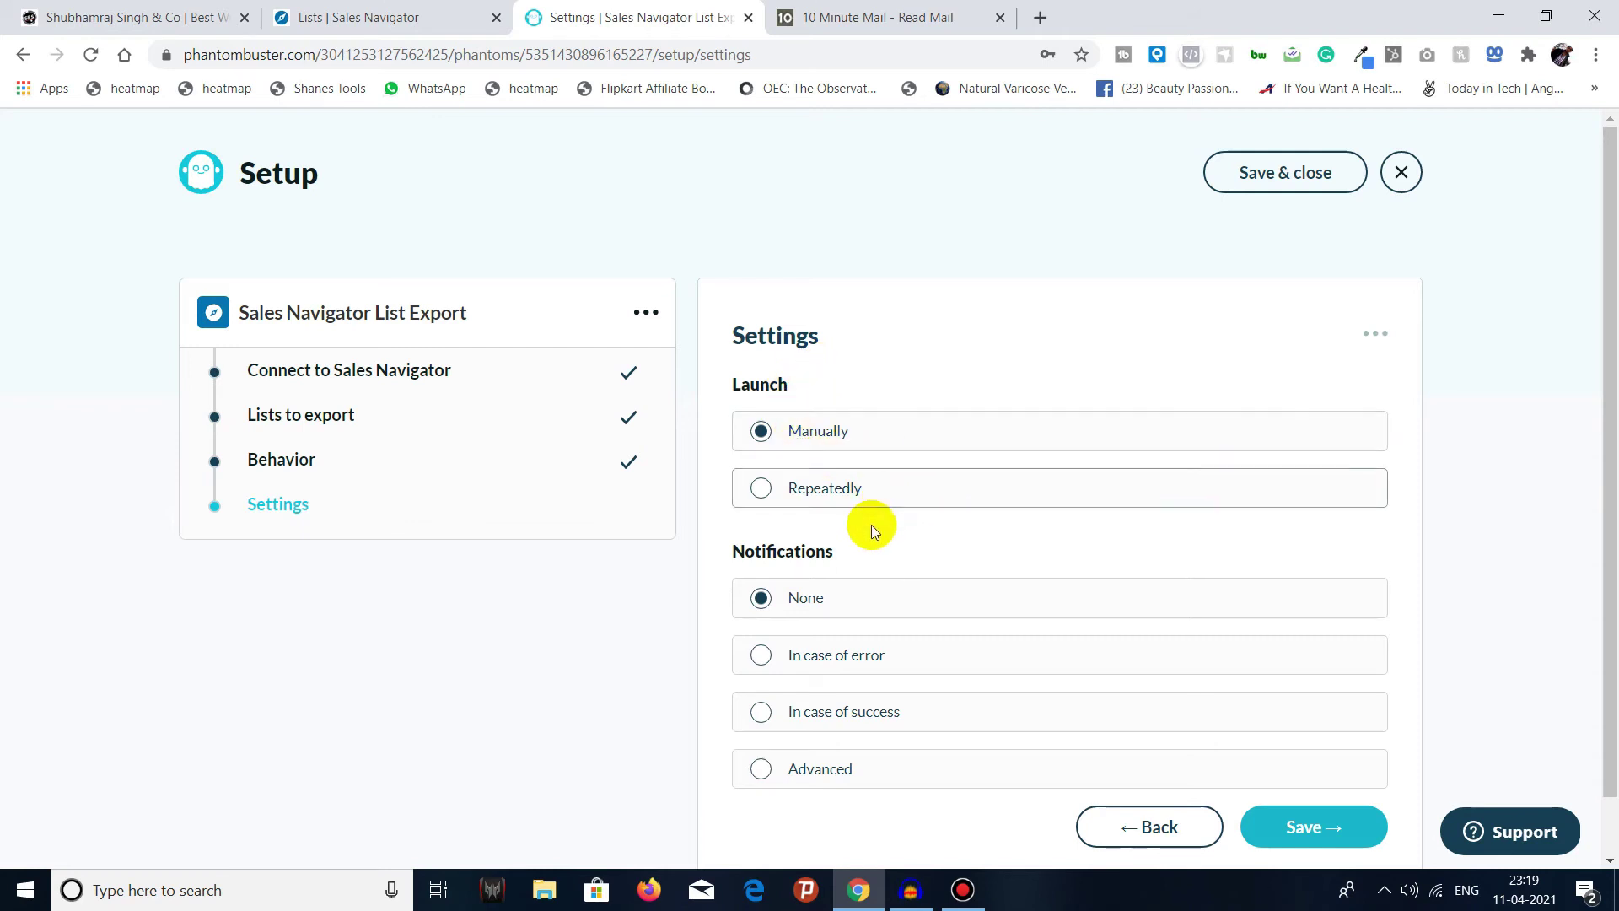
# Save the phantom setup with launch left on Manually and notifications on None.
pyautogui.scroll(-1, 872, 524)
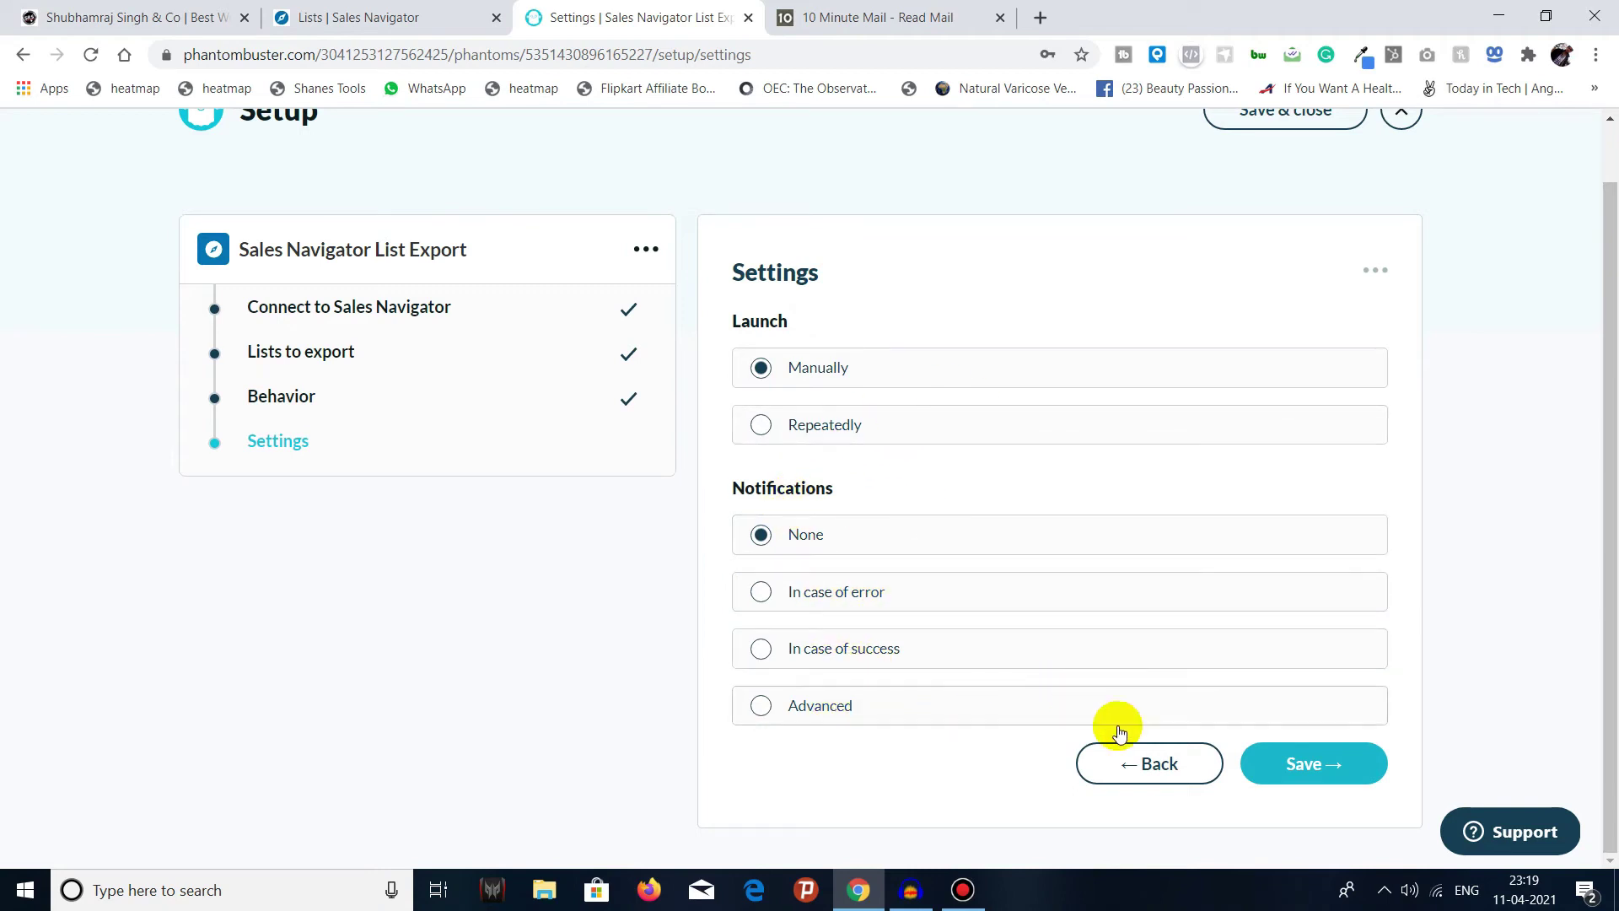
pyautogui.click(1342, 765)
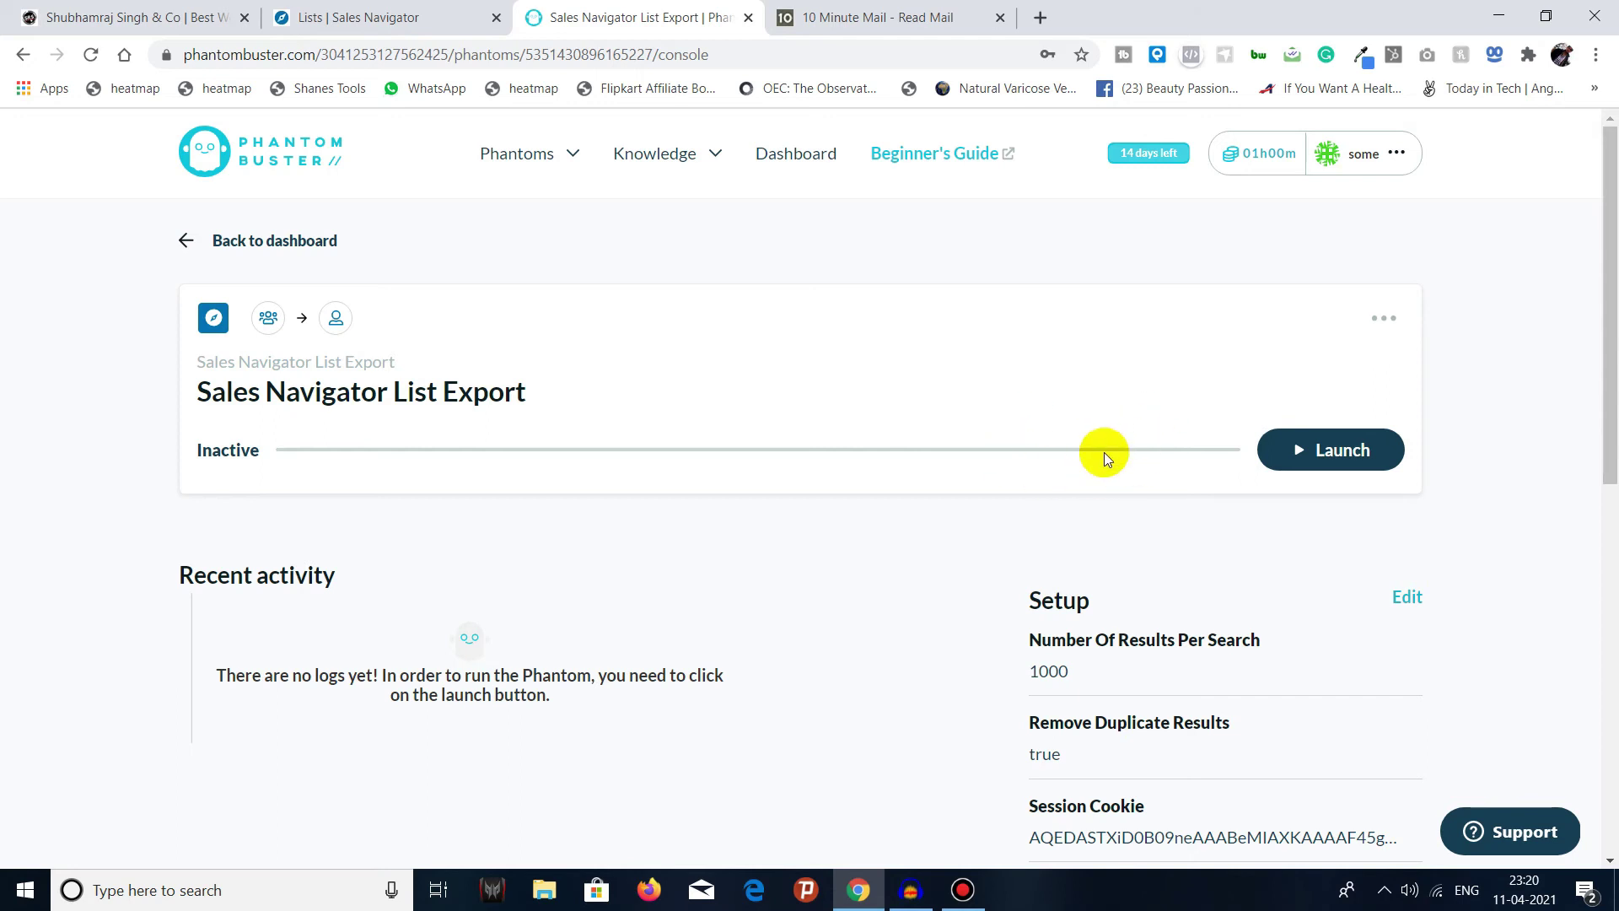
# Launch the List Export phantom, then download and open the resulting result (6).csv.
pyautogui.click(1320, 456)
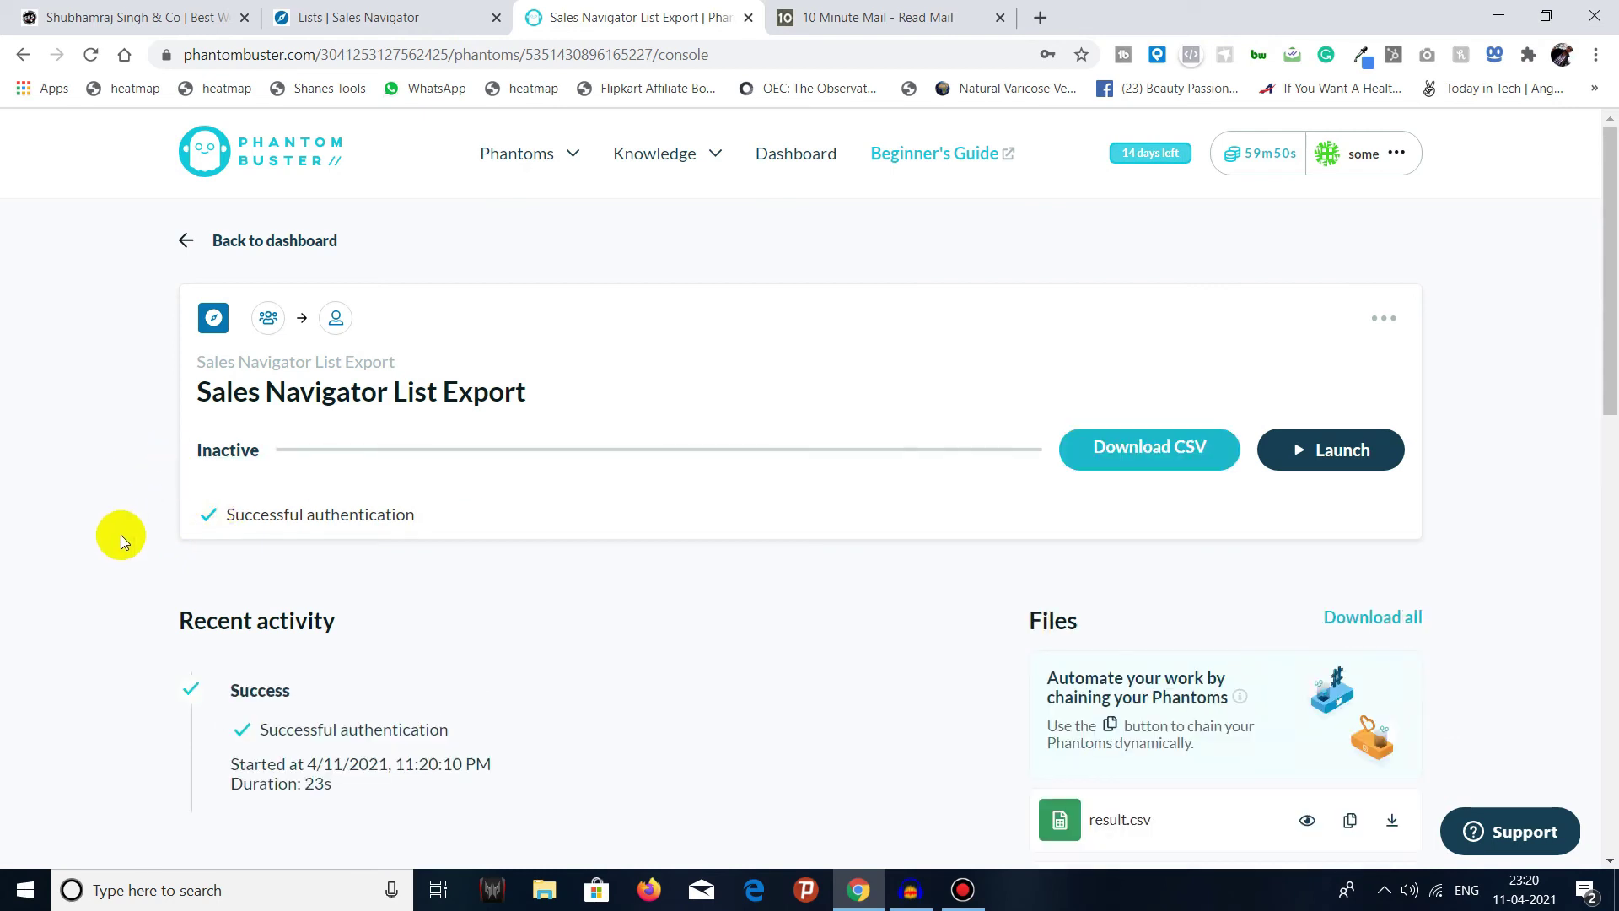
pyautogui.click(1176, 463)
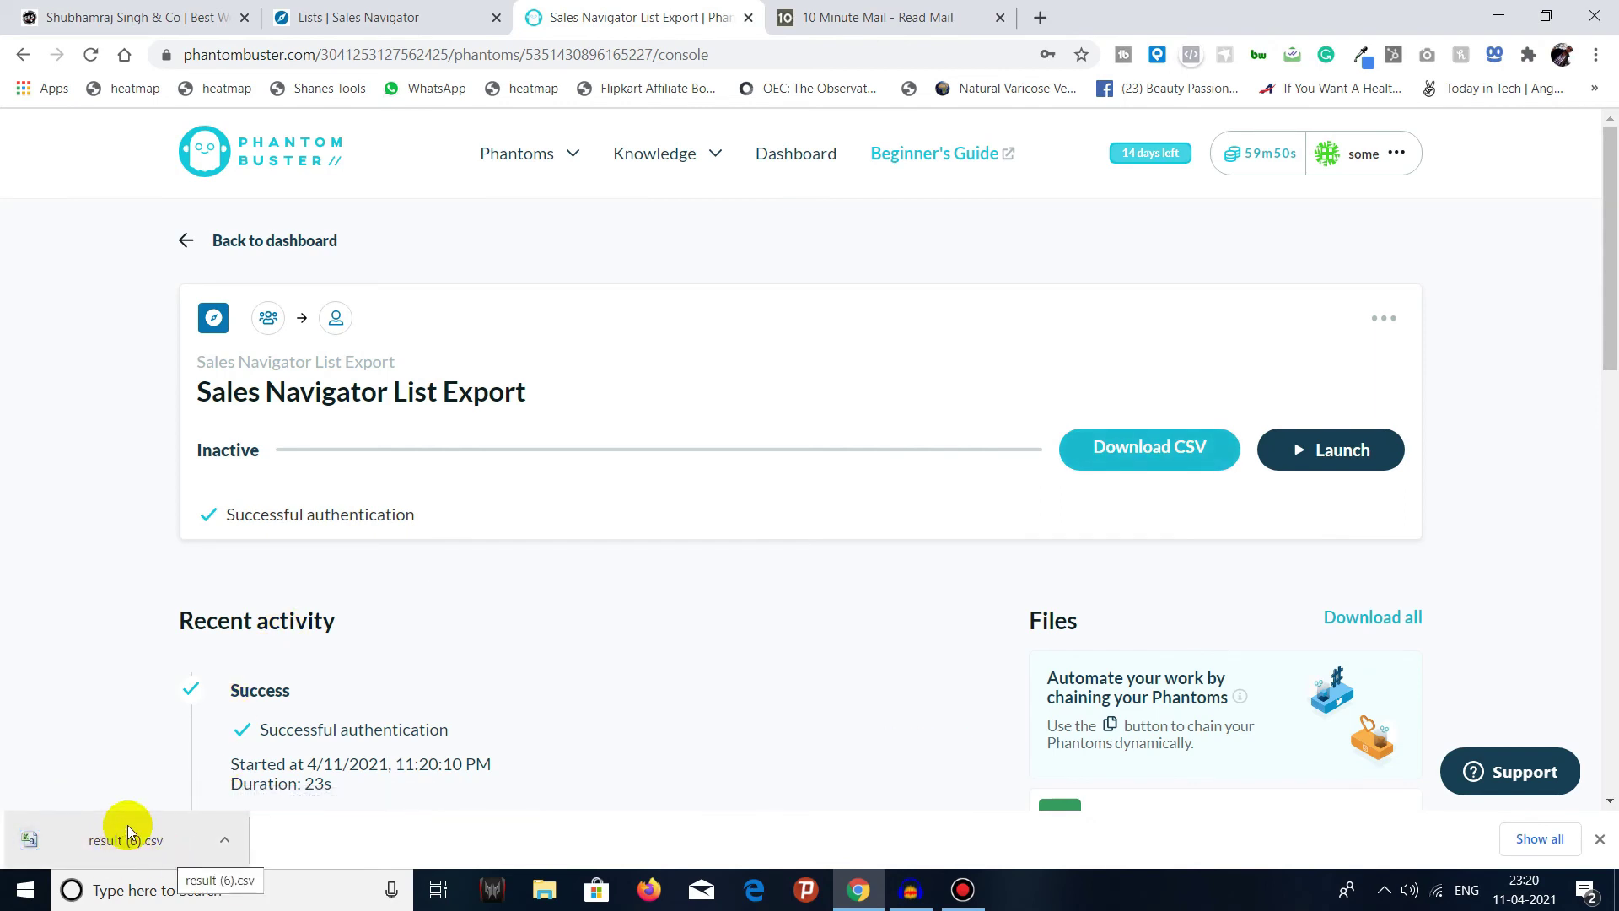
pyautogui.click(130, 843)
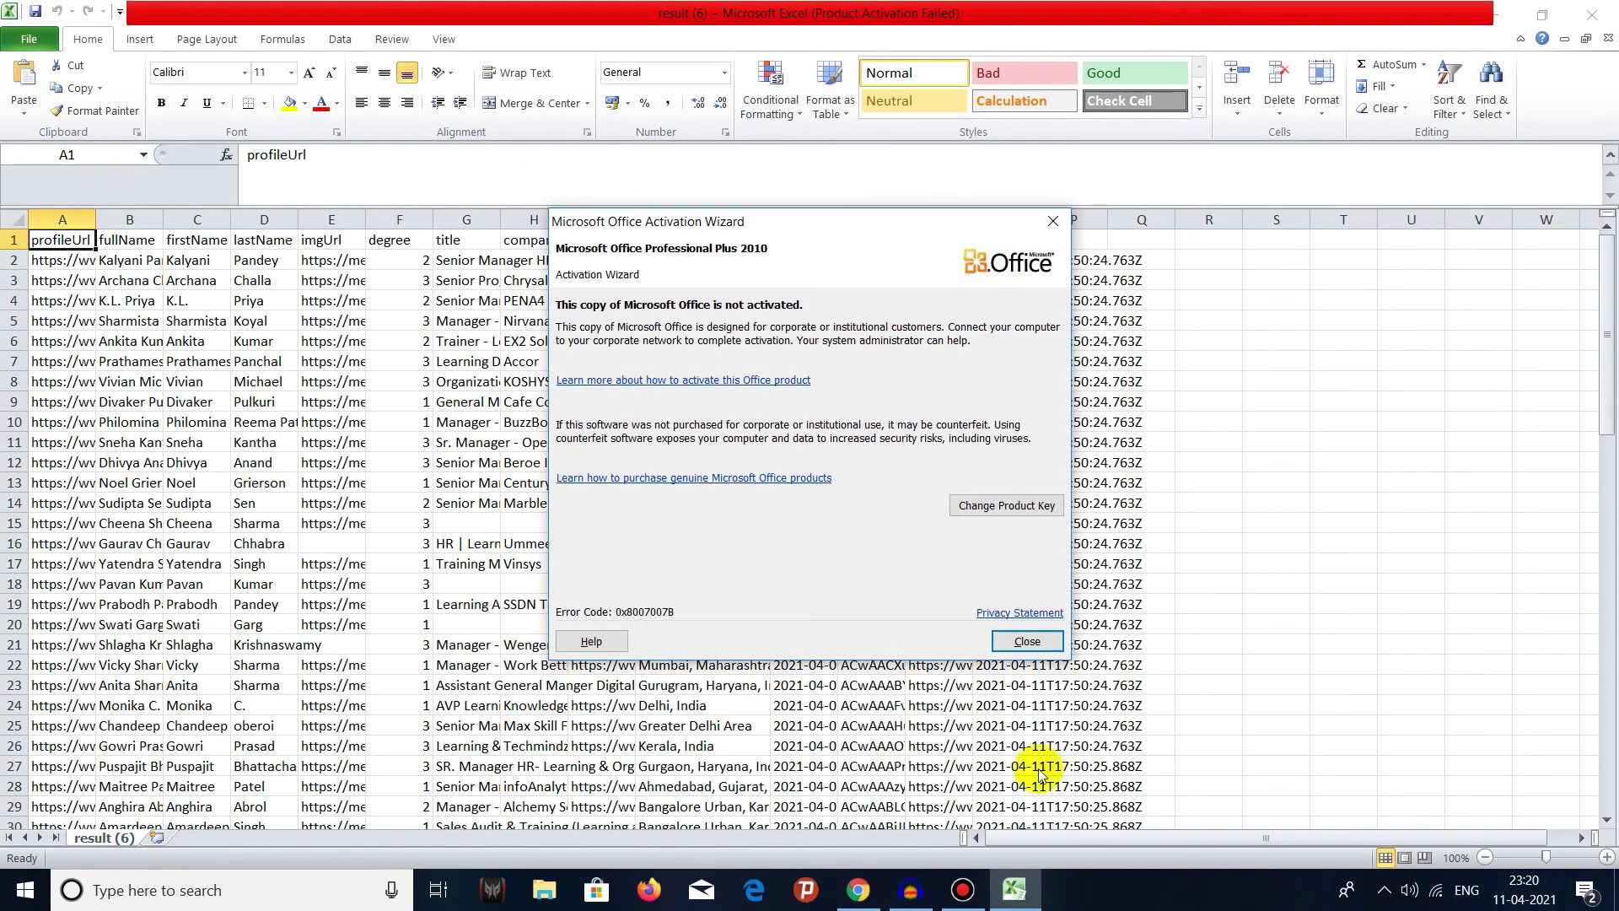
# Dismiss the Office activation notice and scroll through the exported lead rows.
pyautogui.click(1027, 642)
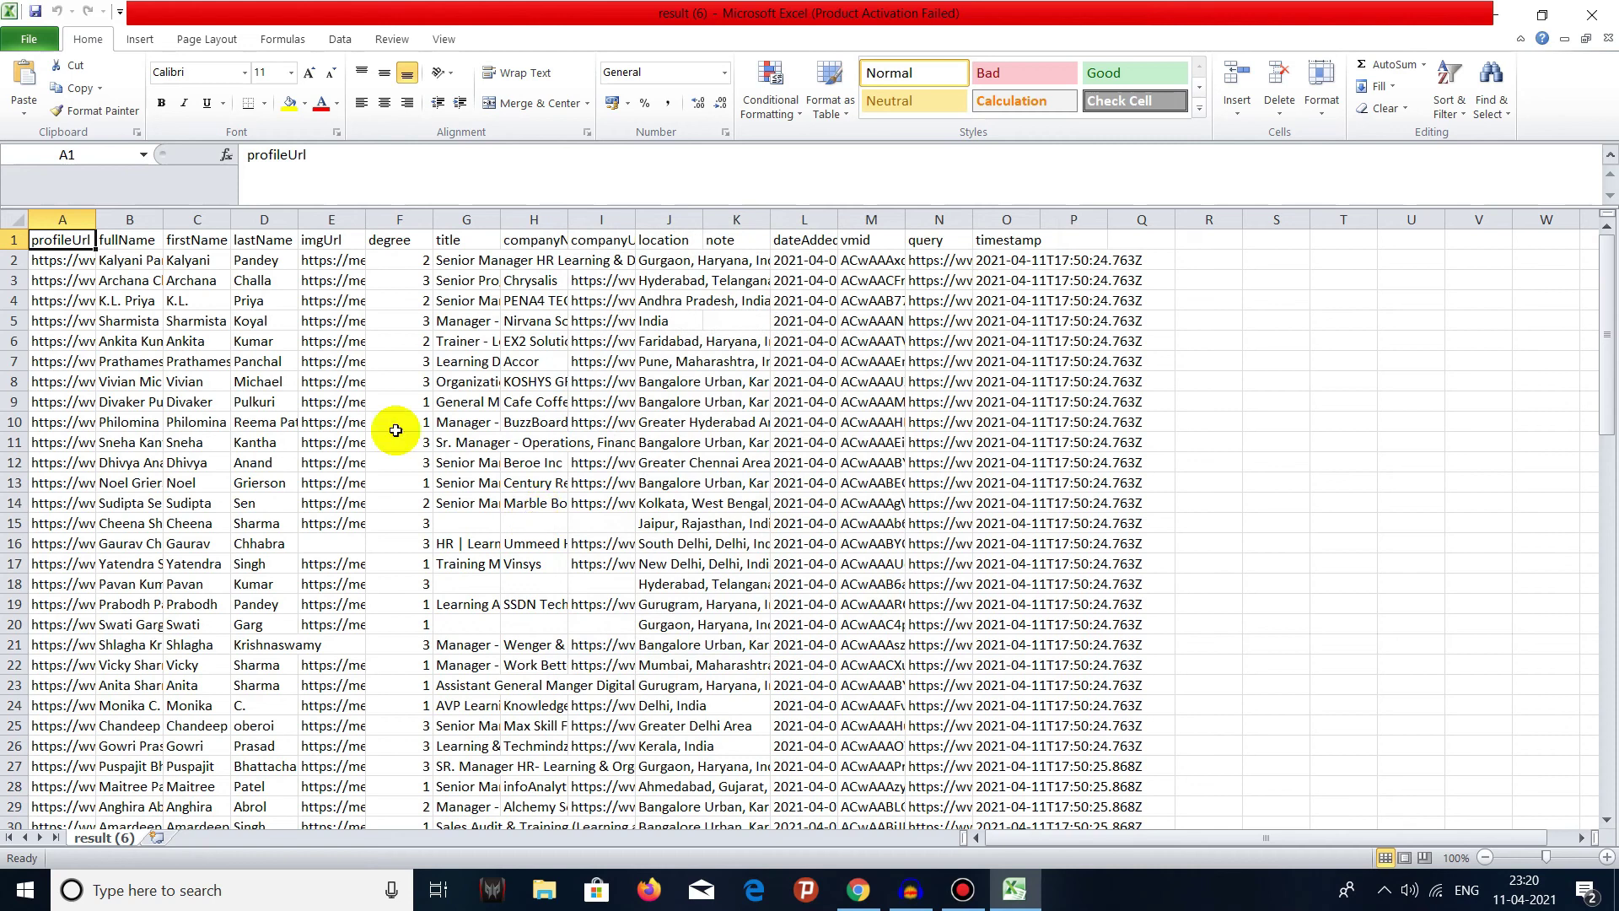
pyautogui.scroll(-8, 168, 291)
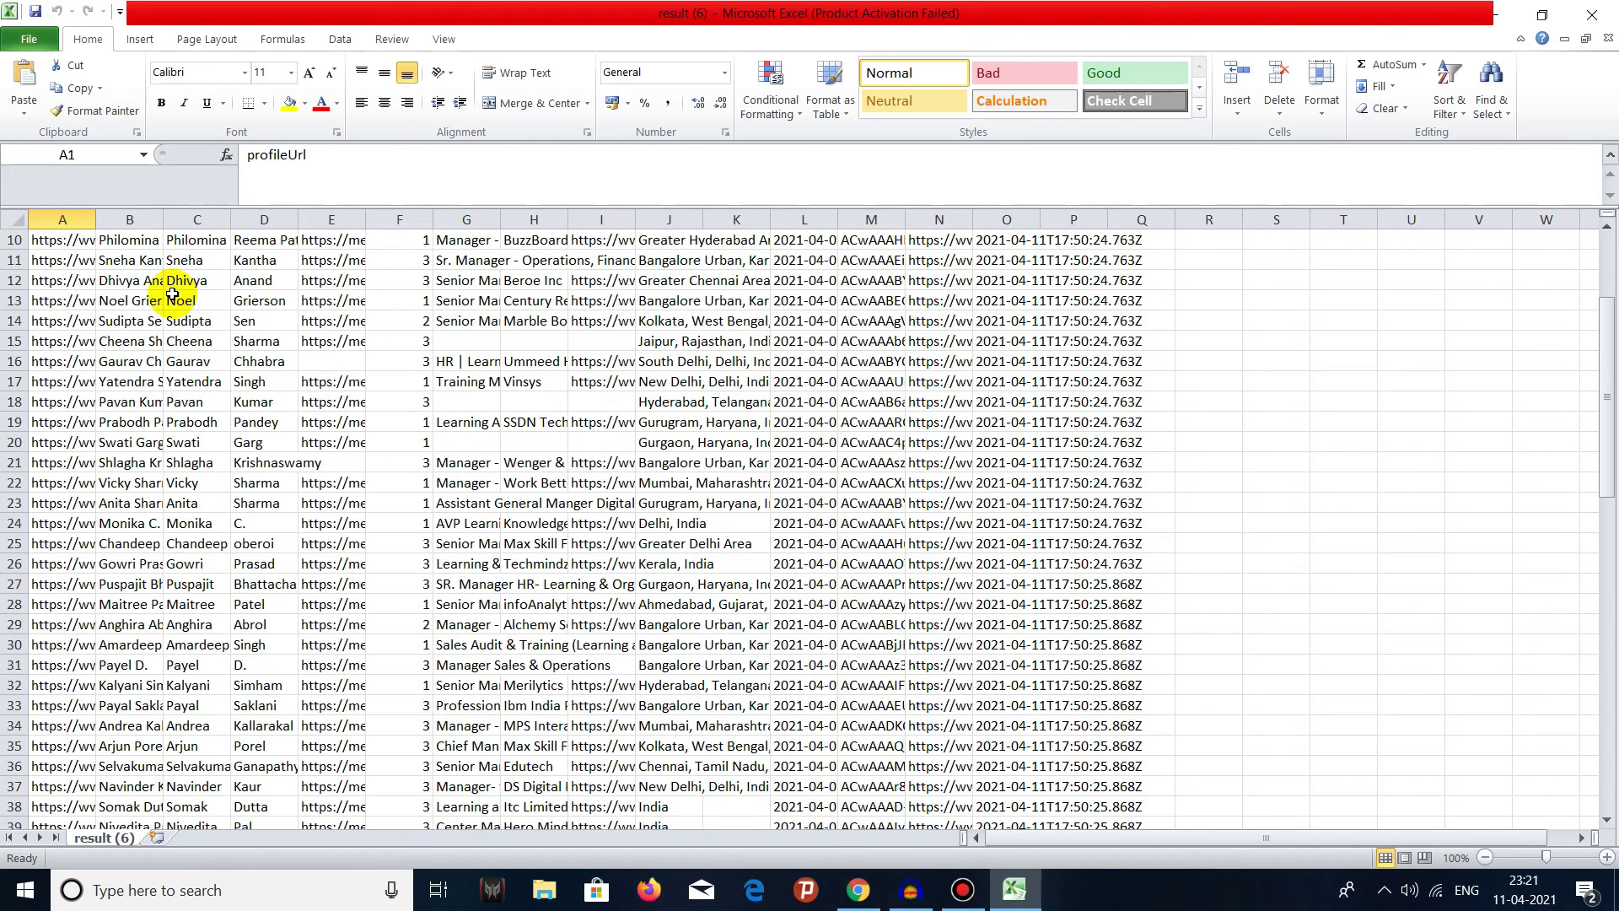
pyautogui.scroll(-3, 172, 295)
pyautogui.scroll(11, 169, 287)
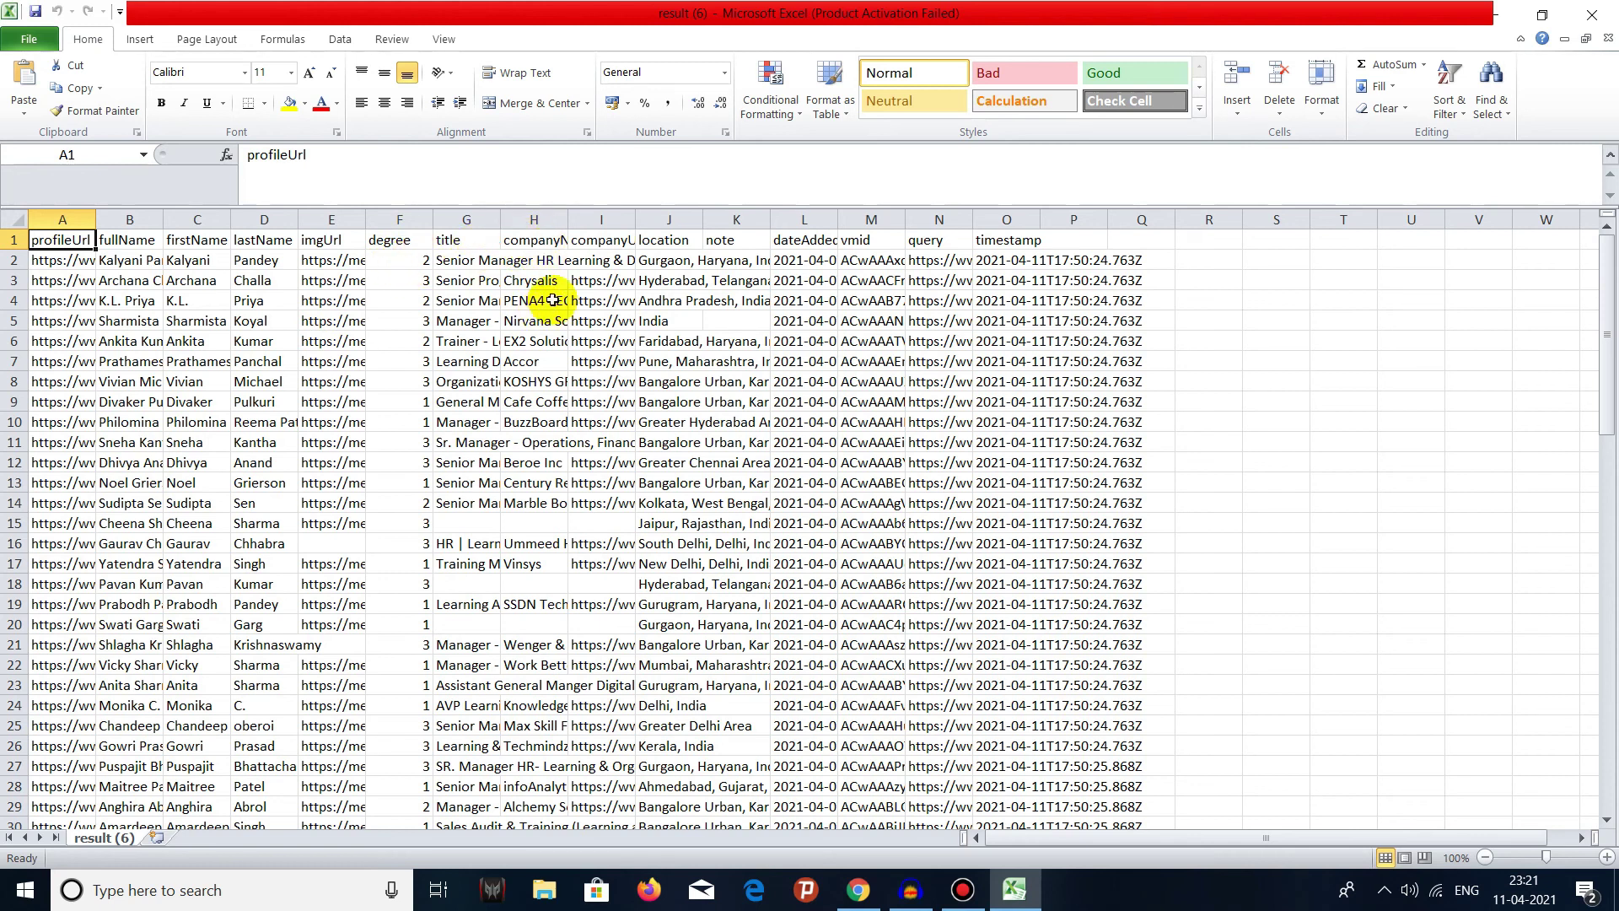
# Inspect the companyUrl, location, note, dateAdded, vmid, query and timestamp columns.
pyautogui.click(609, 239)
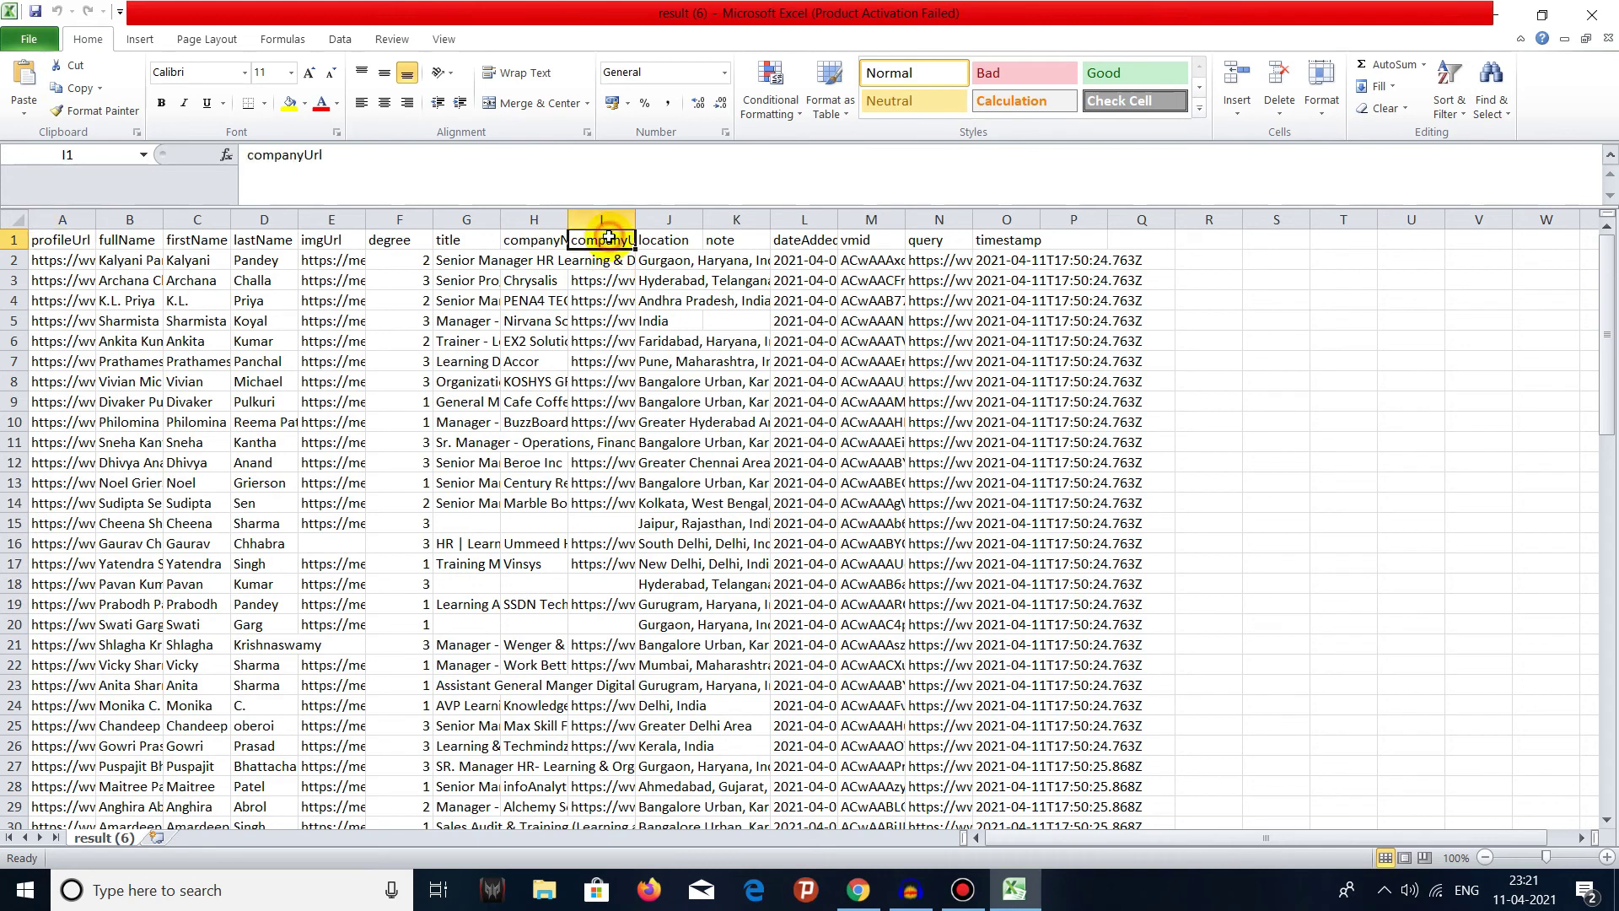
pyautogui.click(676, 240)
pyautogui.click(727, 239)
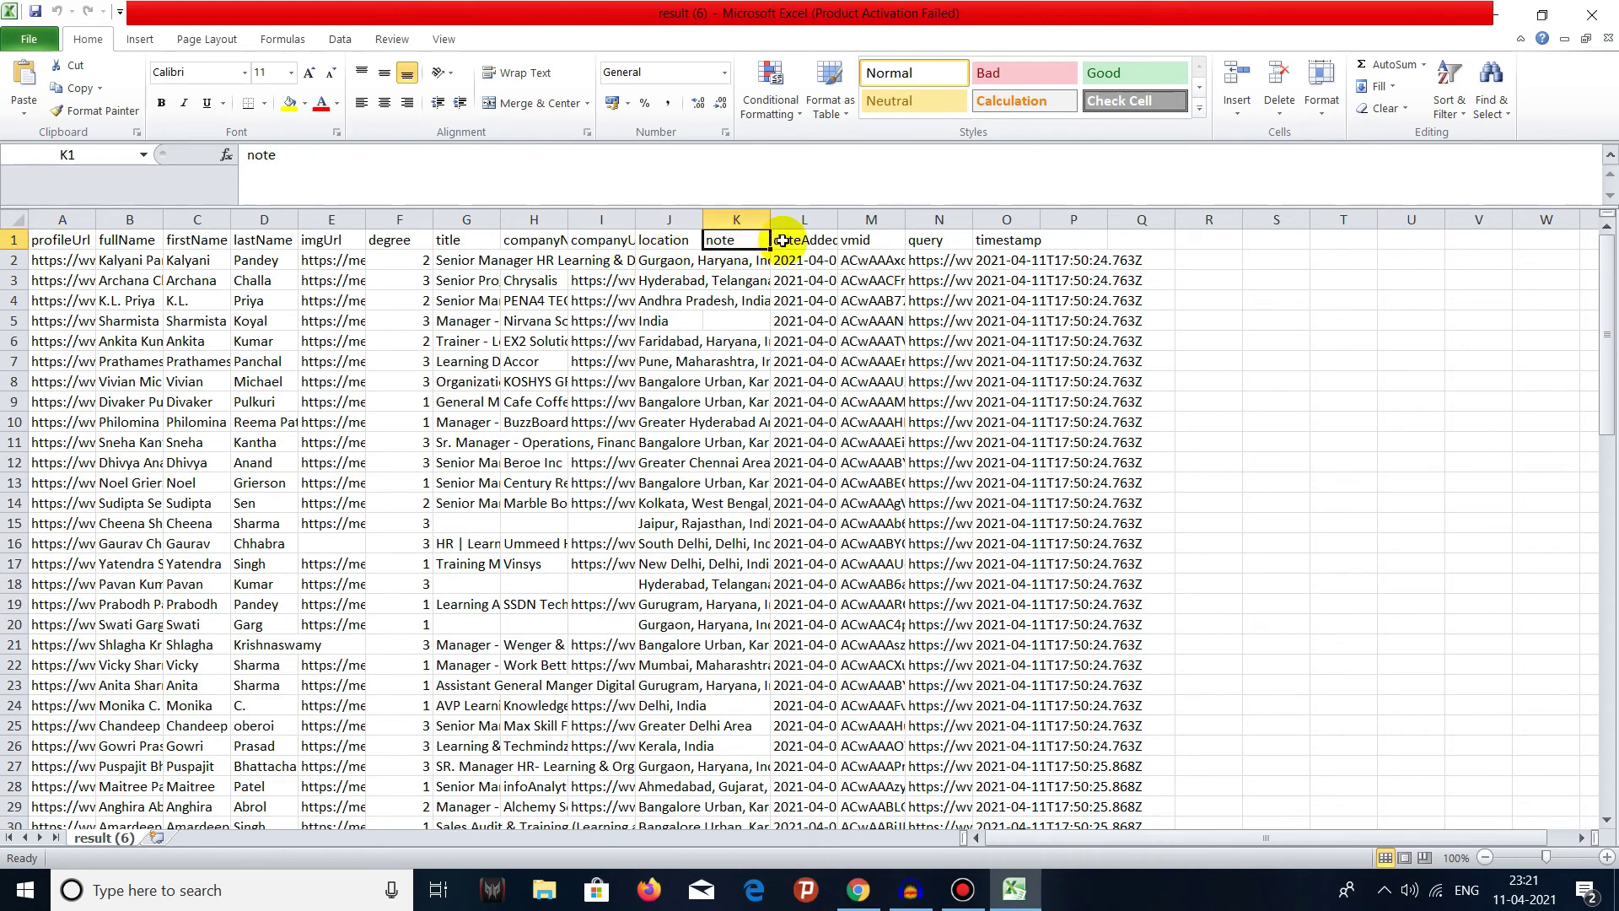
pyautogui.click(805, 243)
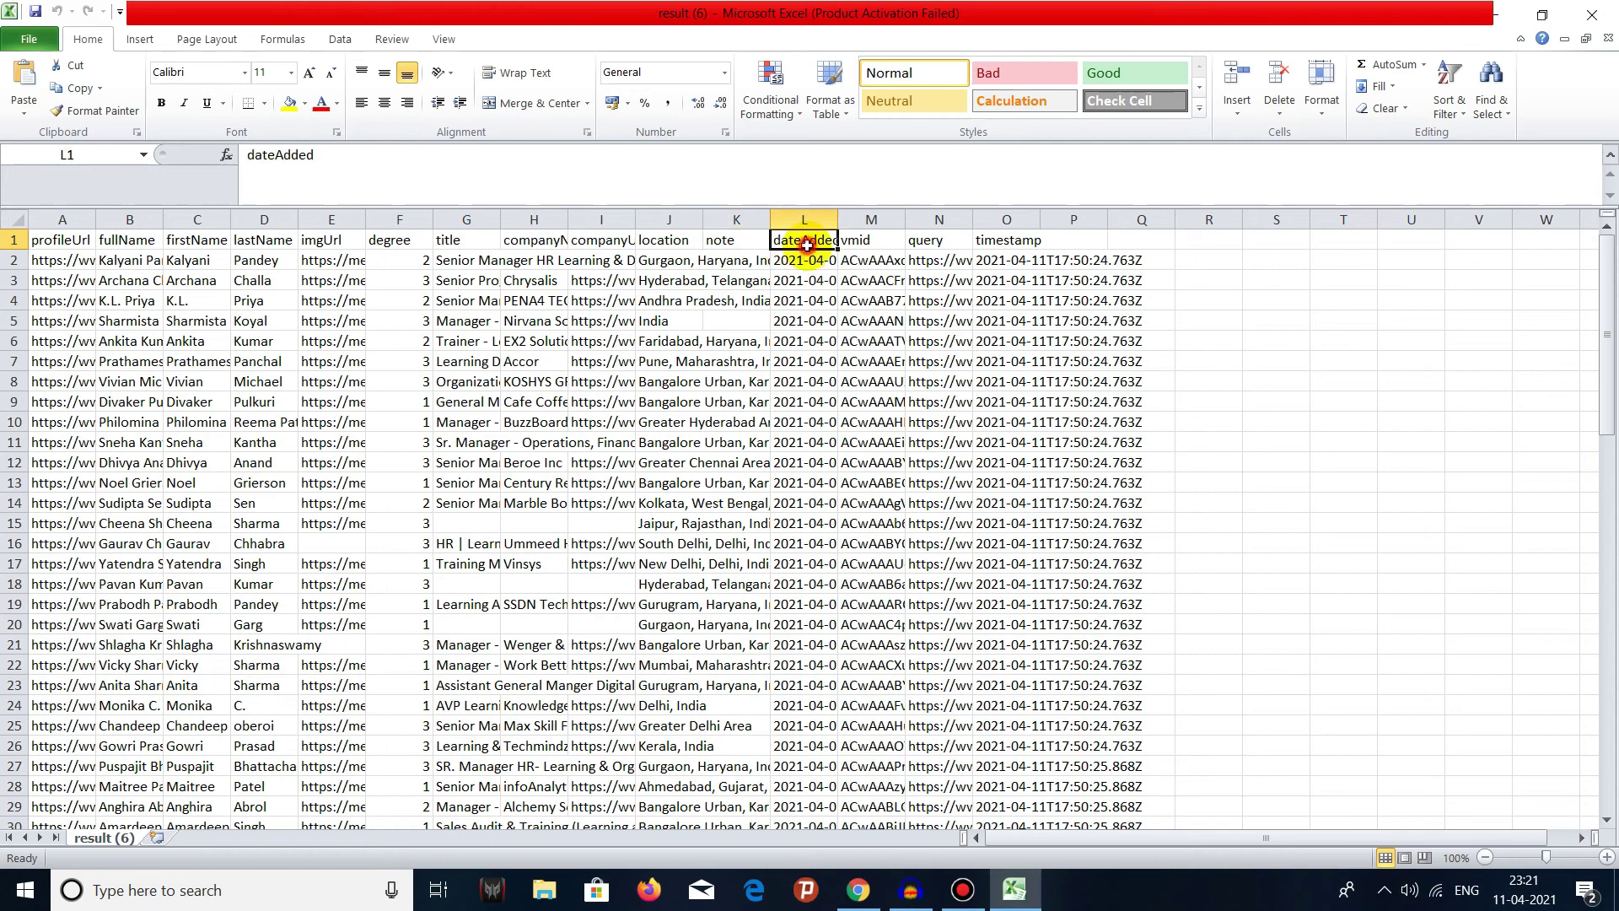
pyautogui.click(866, 241)
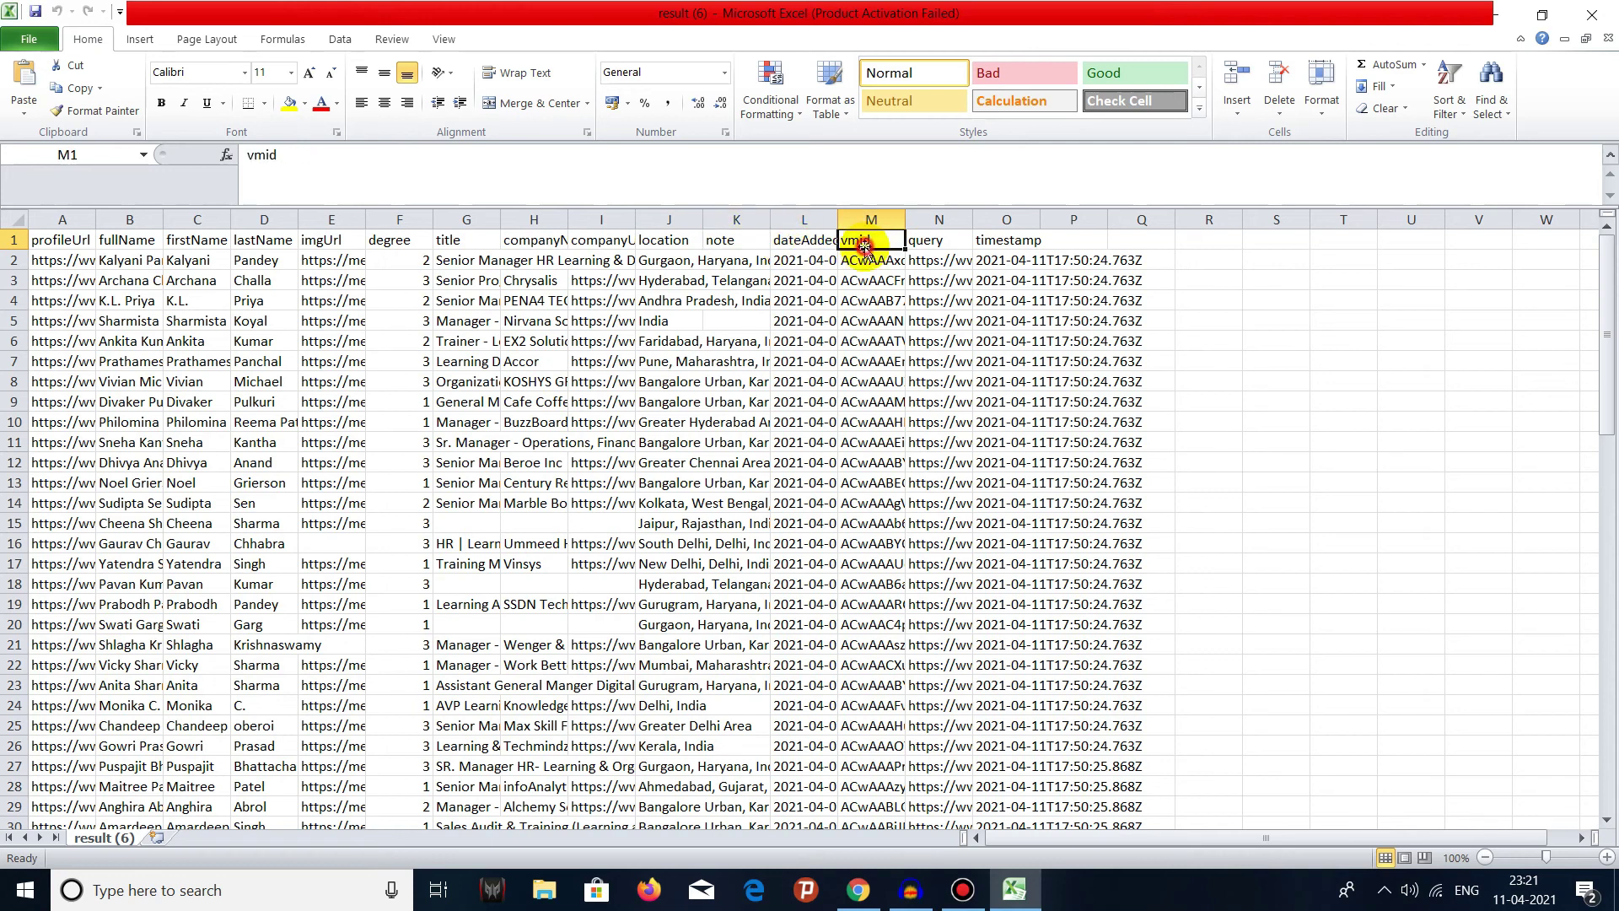
pyautogui.click(932, 241)
pyautogui.click(940, 258)
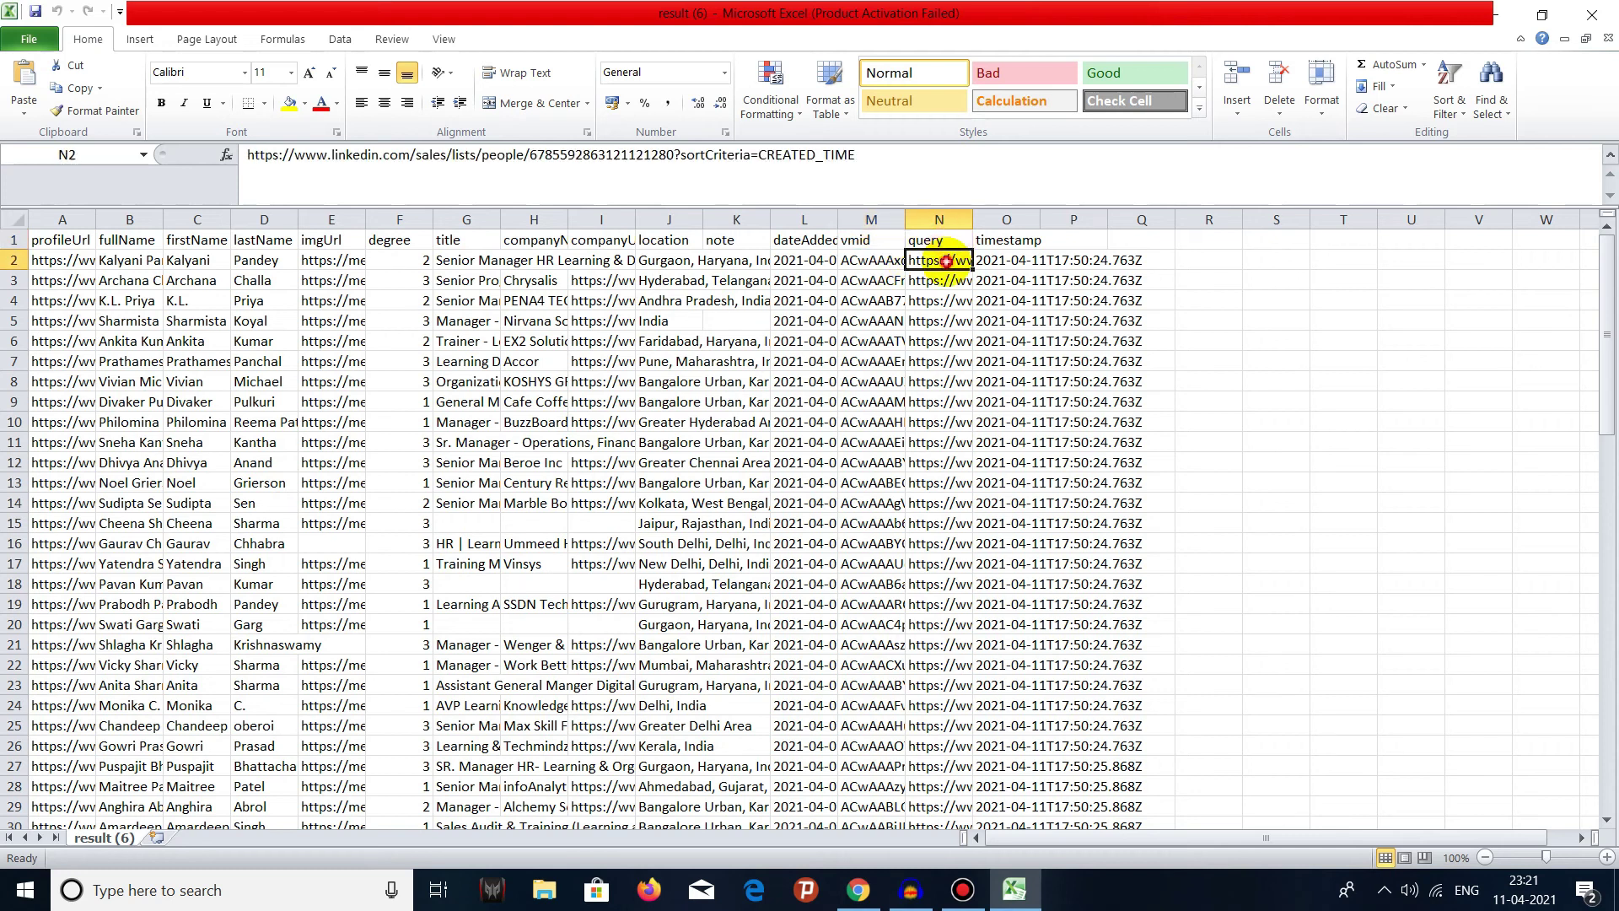
pyautogui.click(1004, 240)
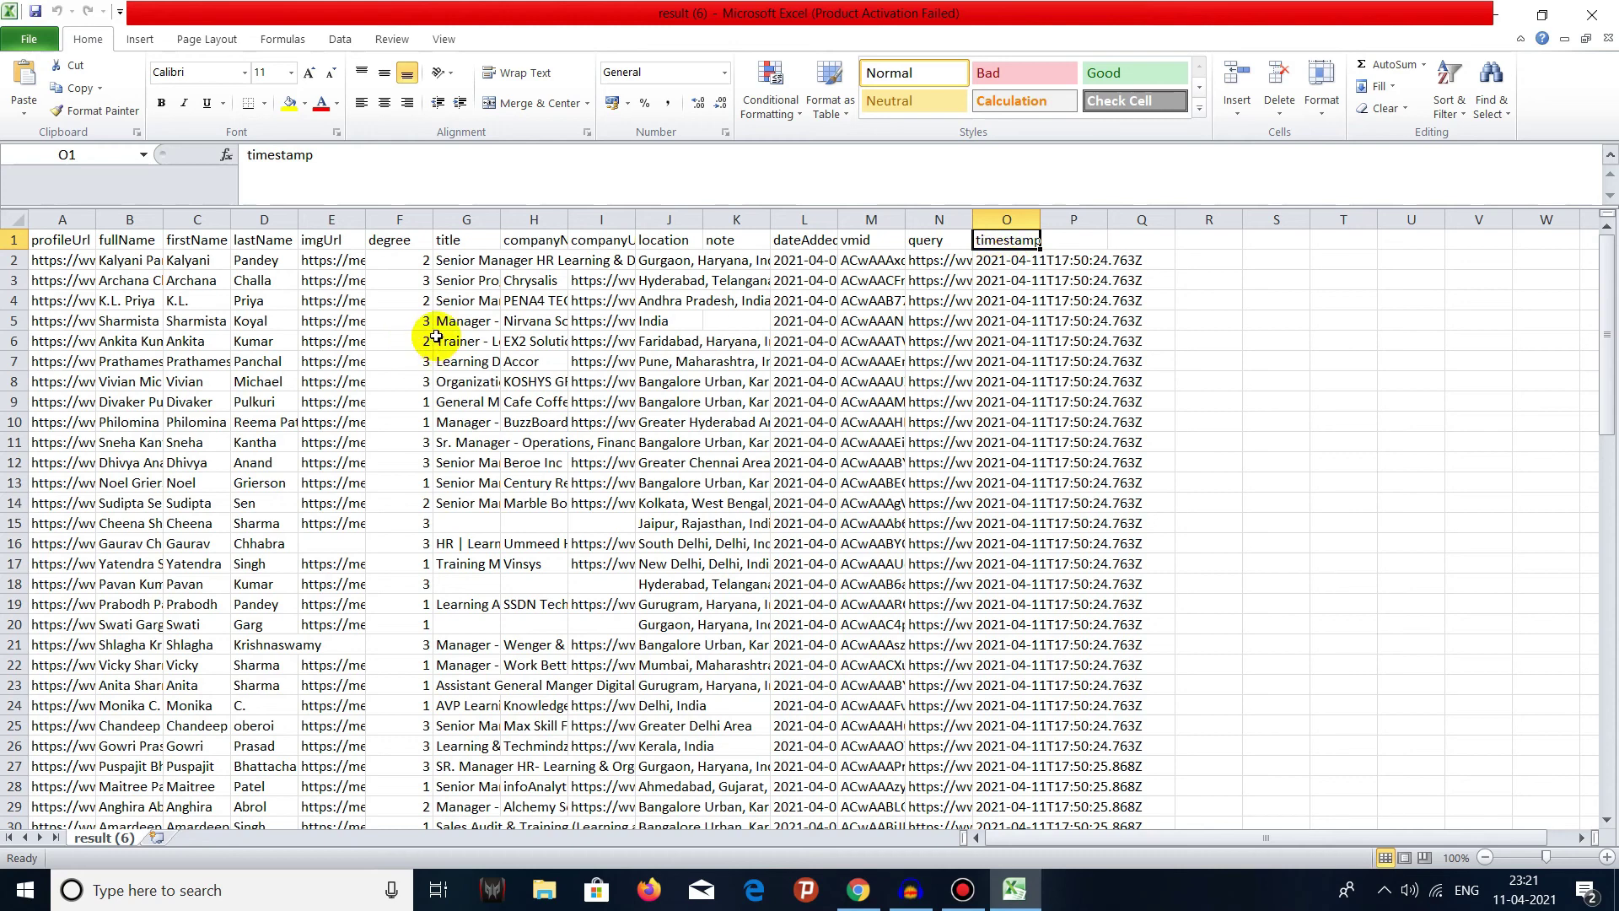
pyautogui.scroll(-19, 245, 351)
pyautogui.scroll(-6, 244, 380)
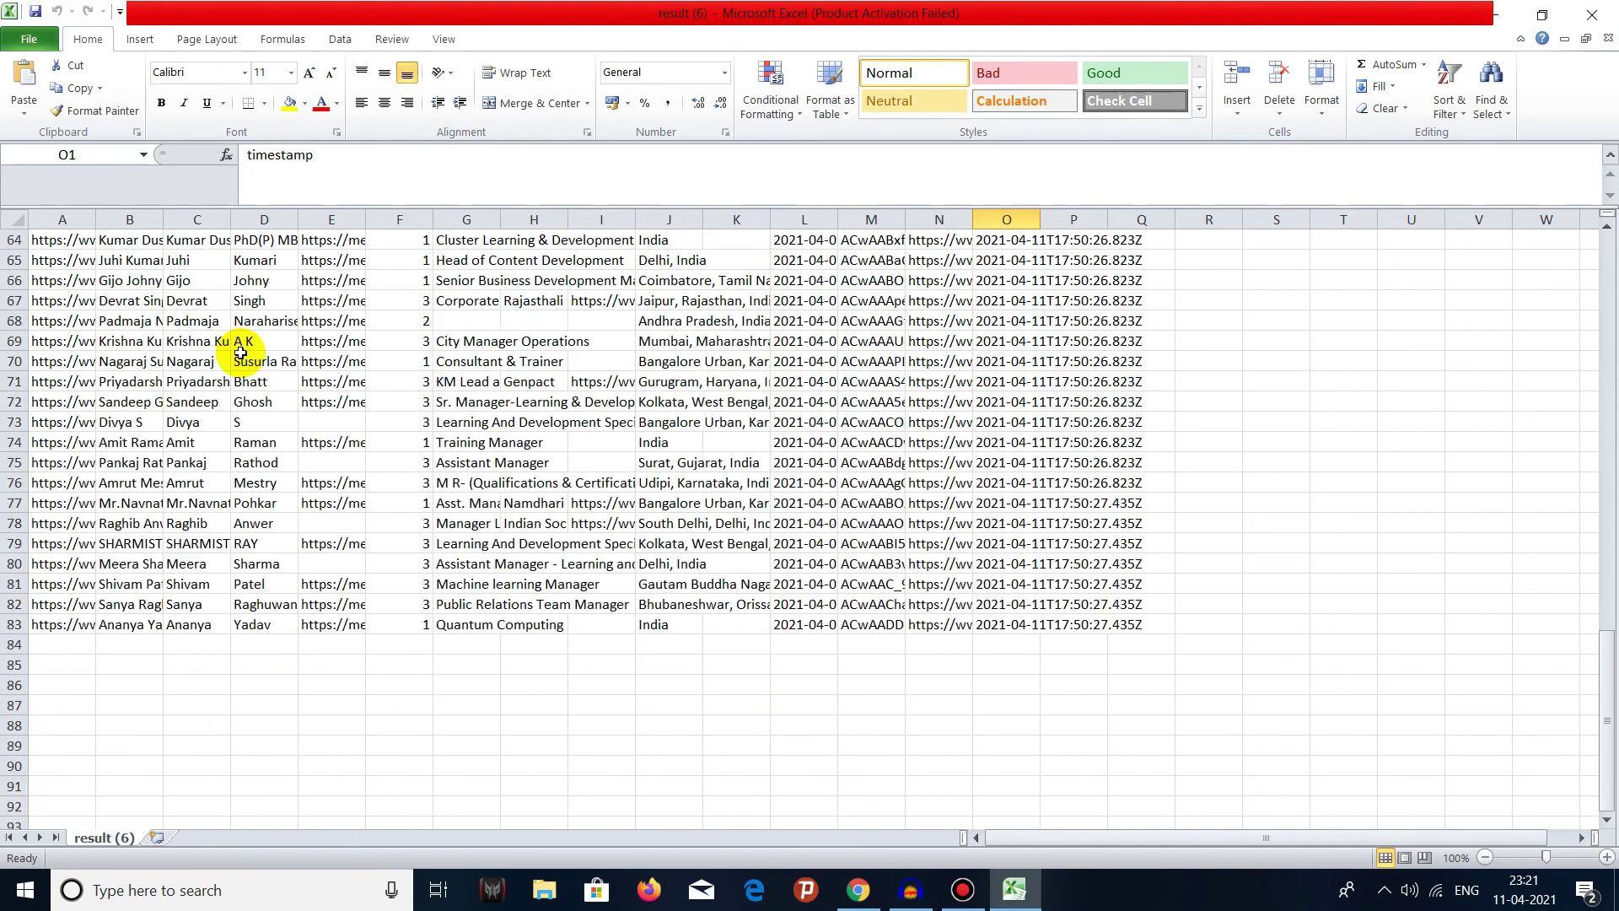
pyautogui.scroll(20, 240, 351)
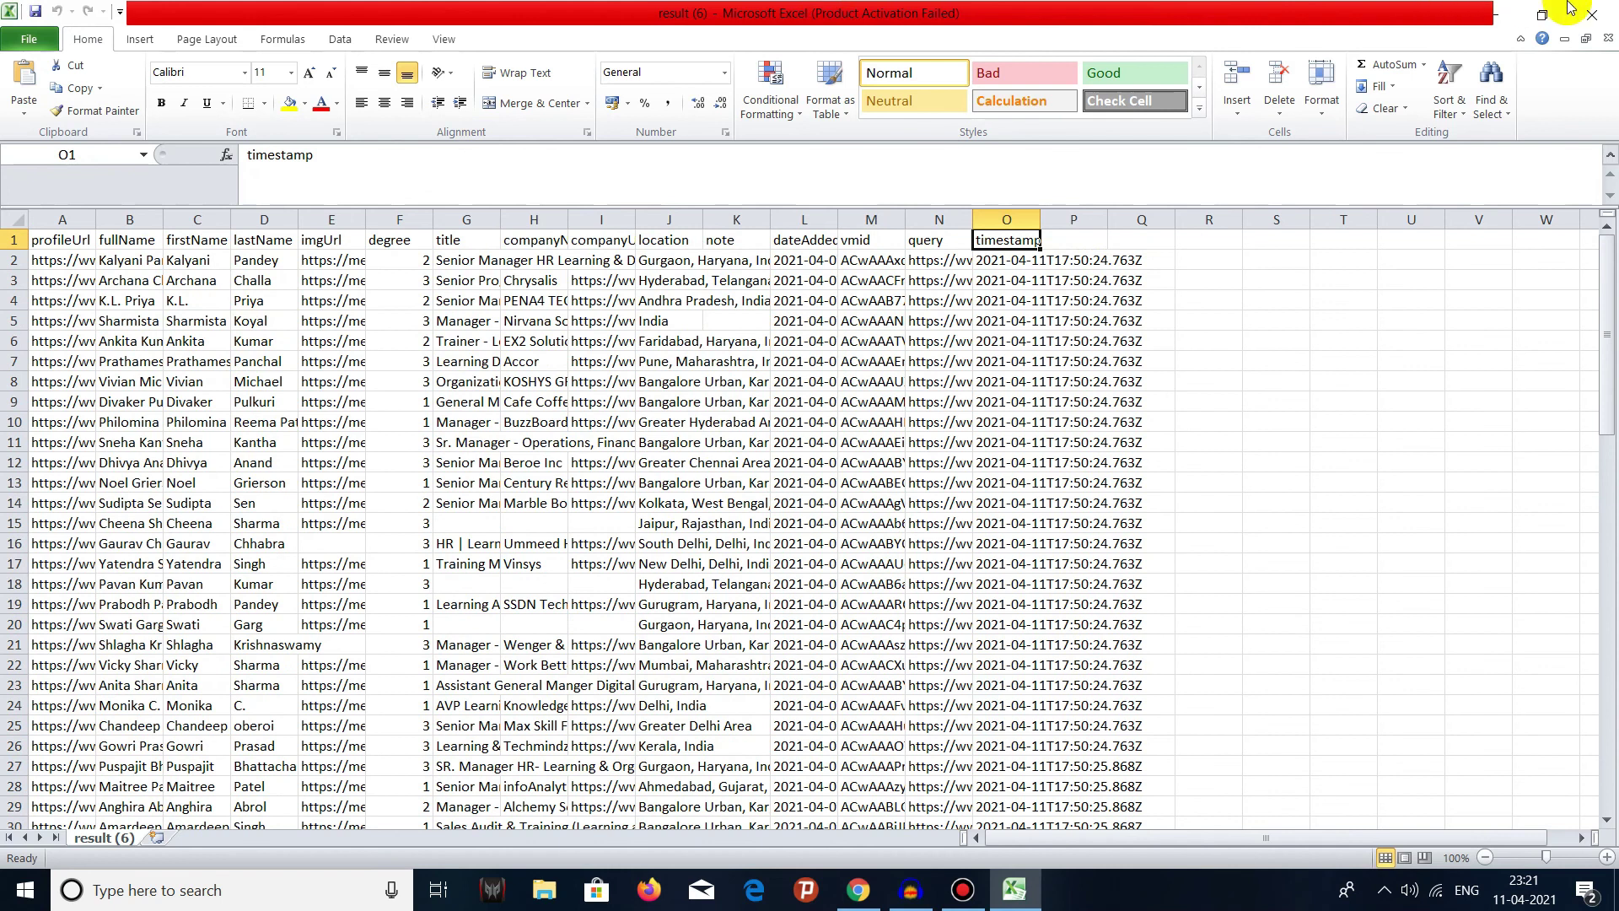
# Close Excel to get back to the phantom console listing result.csv.
pyautogui.click(1592, 15)
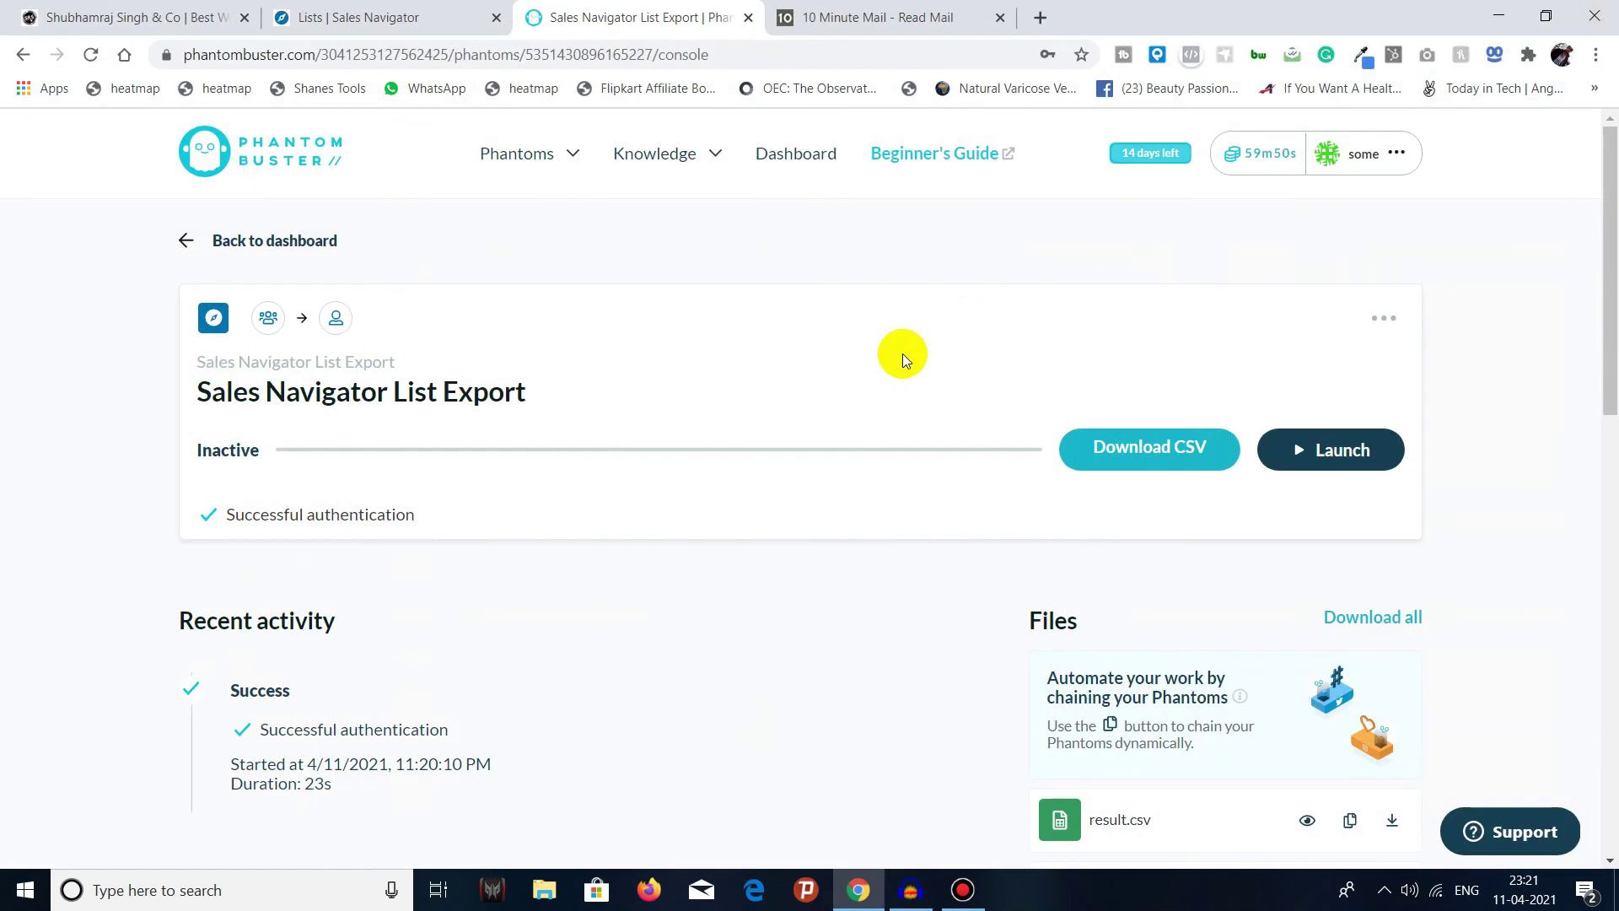